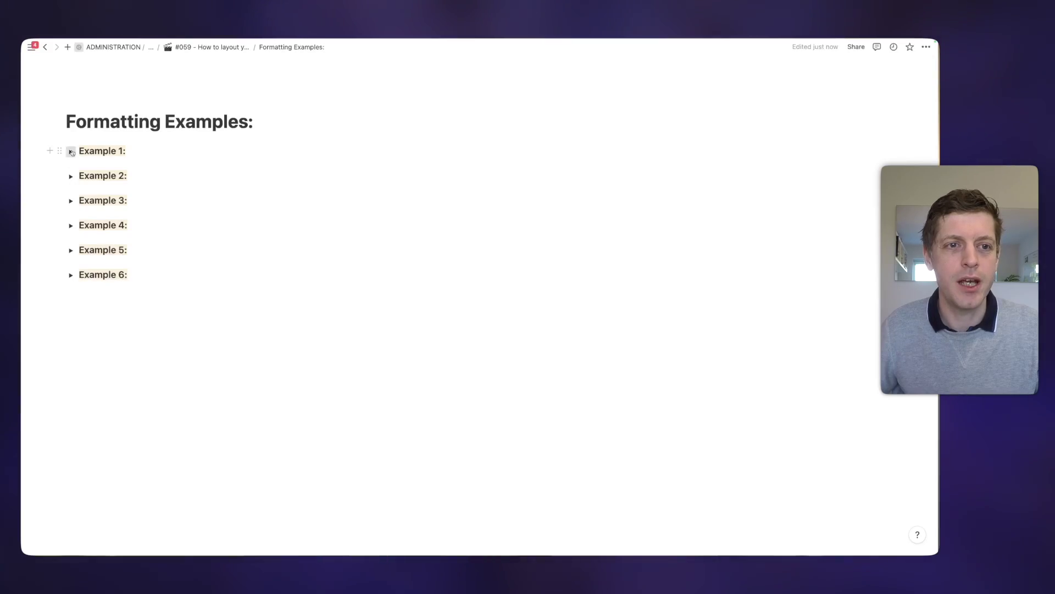
Expand Example 1 and turn the empty block below its existing columns into a Heading 1
click(71, 151)
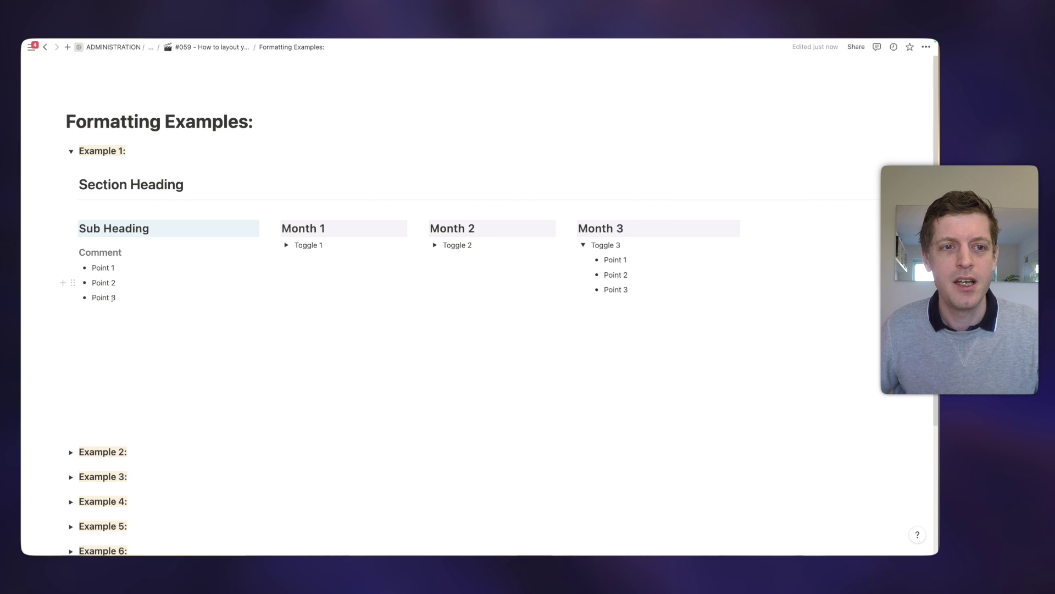
click(115, 350)
click(109, 337)
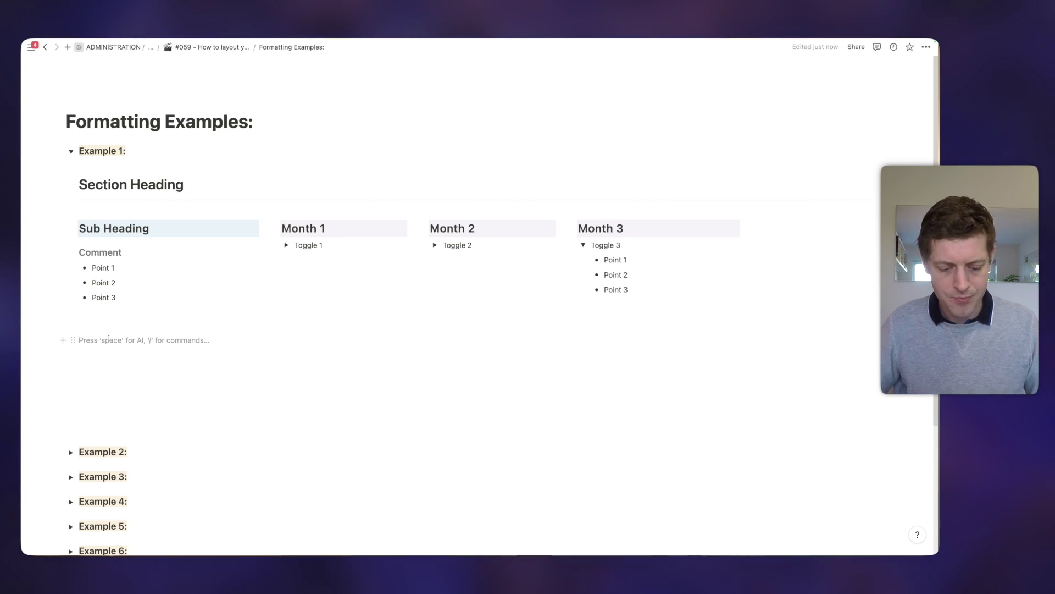
text(#)
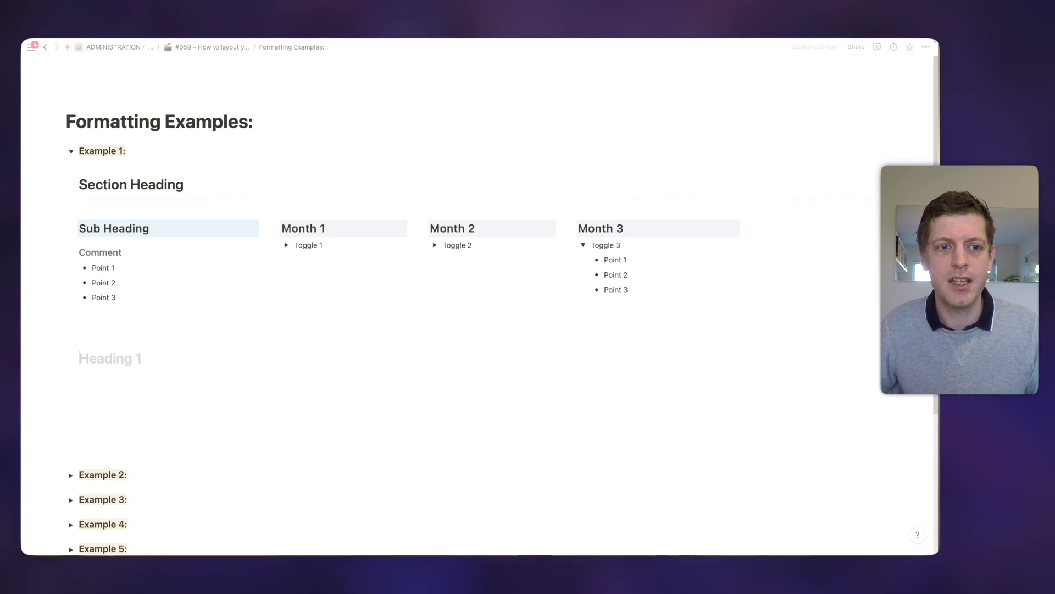
key(BackSpace)
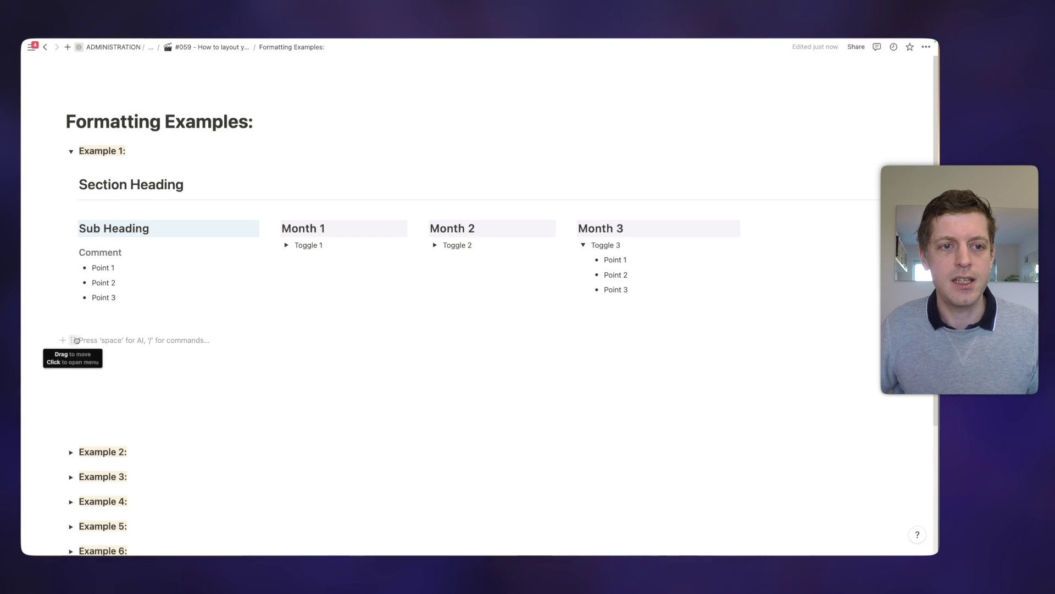
click(73, 340)
mouse_move(110, 323)
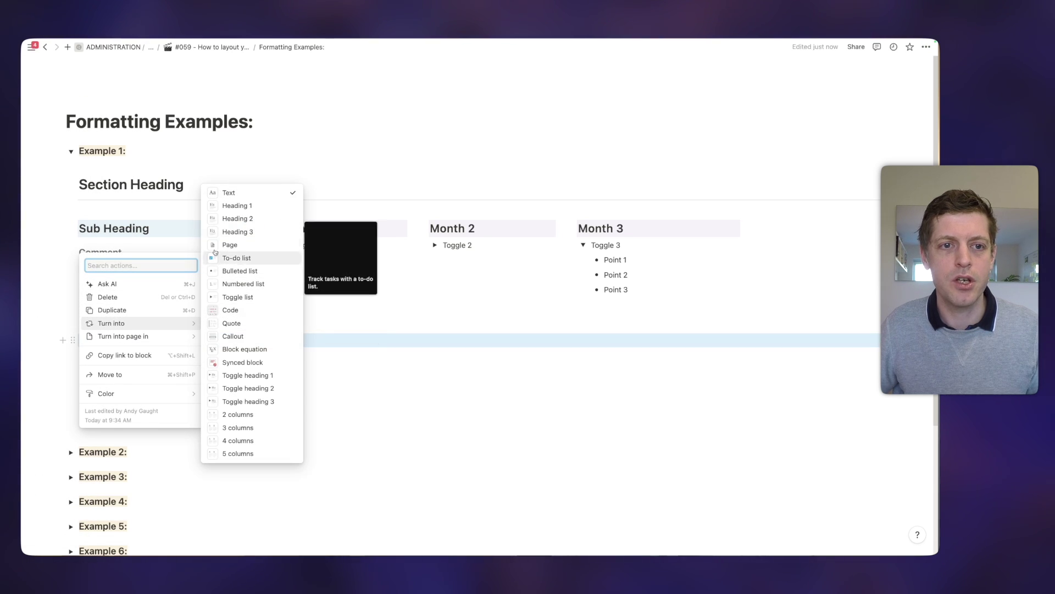
click(235, 206)
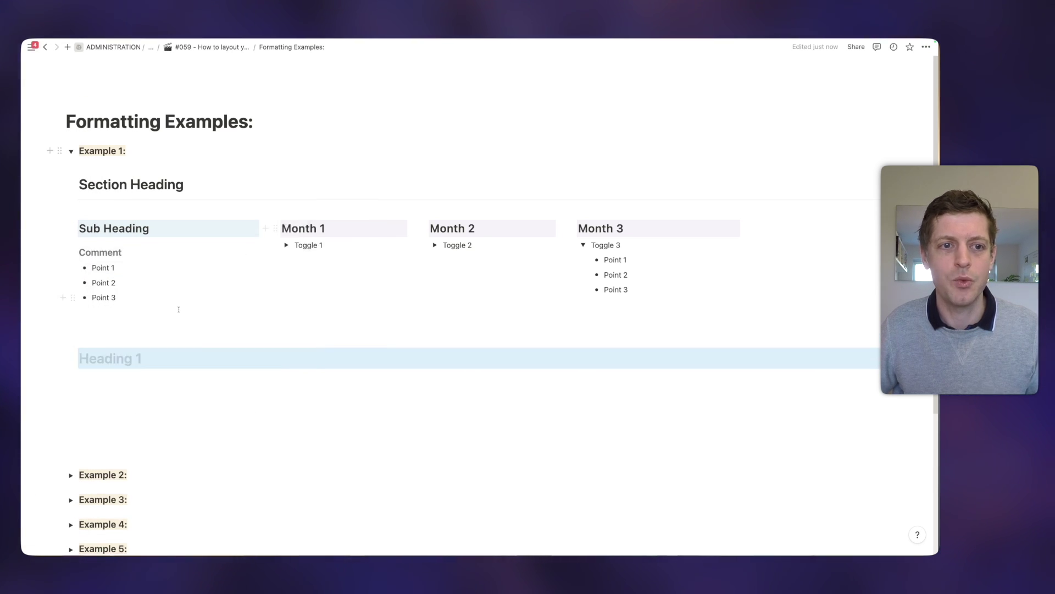
Enter "Section Heading" as the new heading's text and insert a divider line beneath it
click(112, 357)
text(Section )
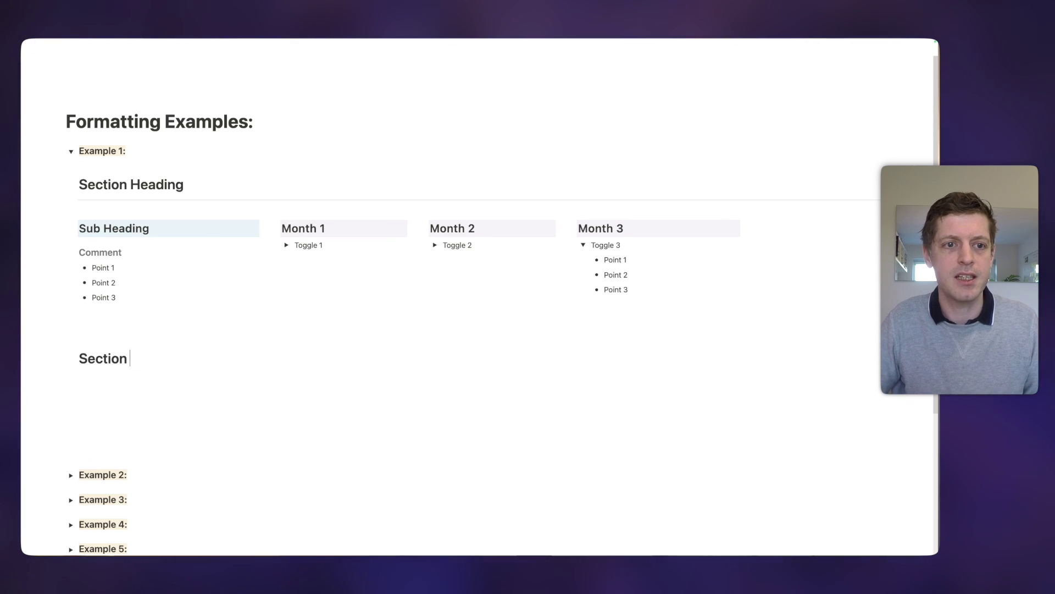
text(Heading)
key(Return)
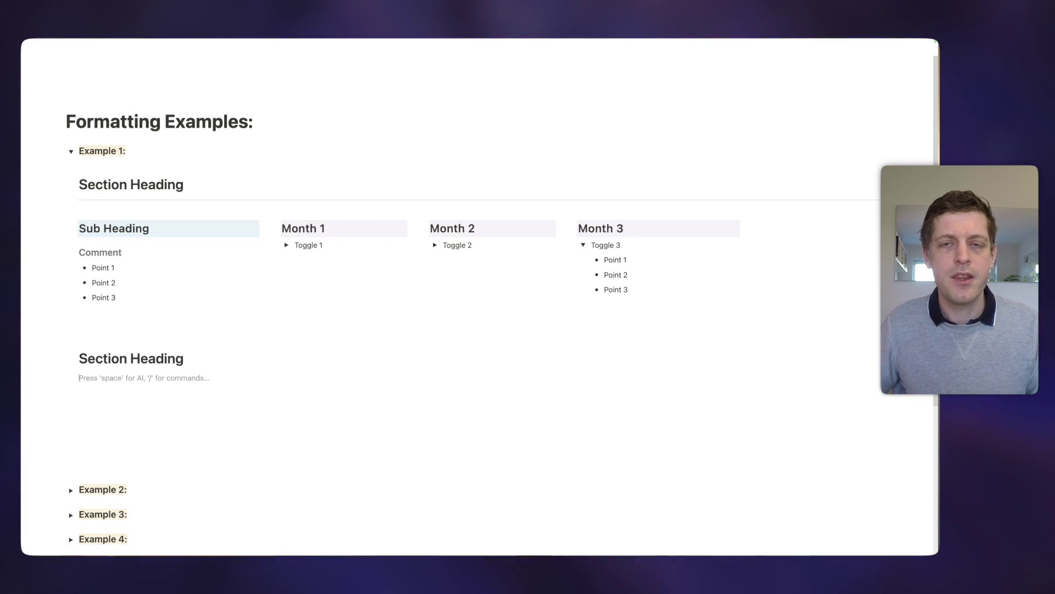
mouse_move(27, 195)
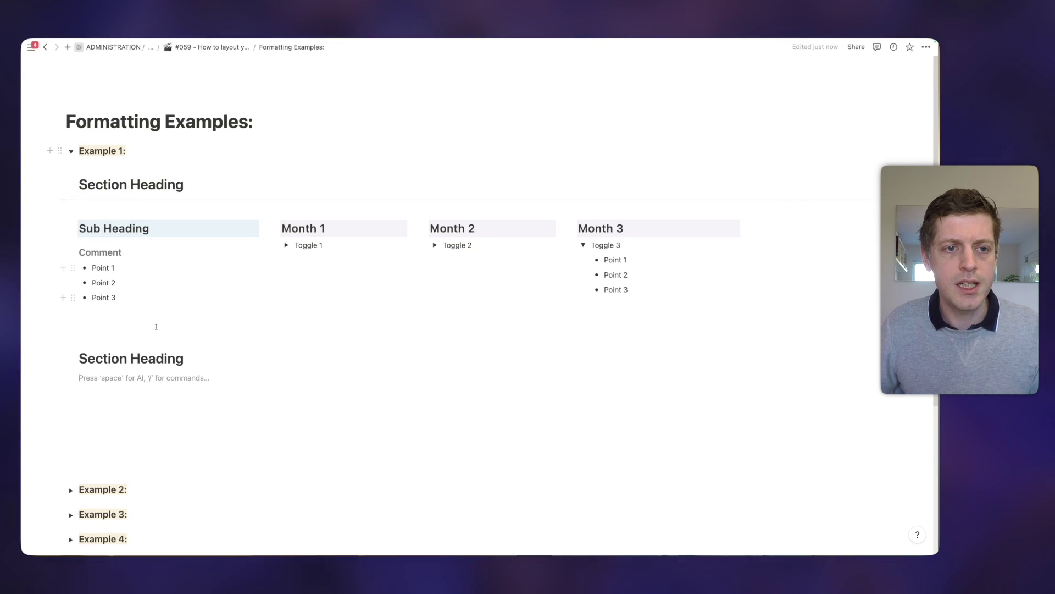
text(---)
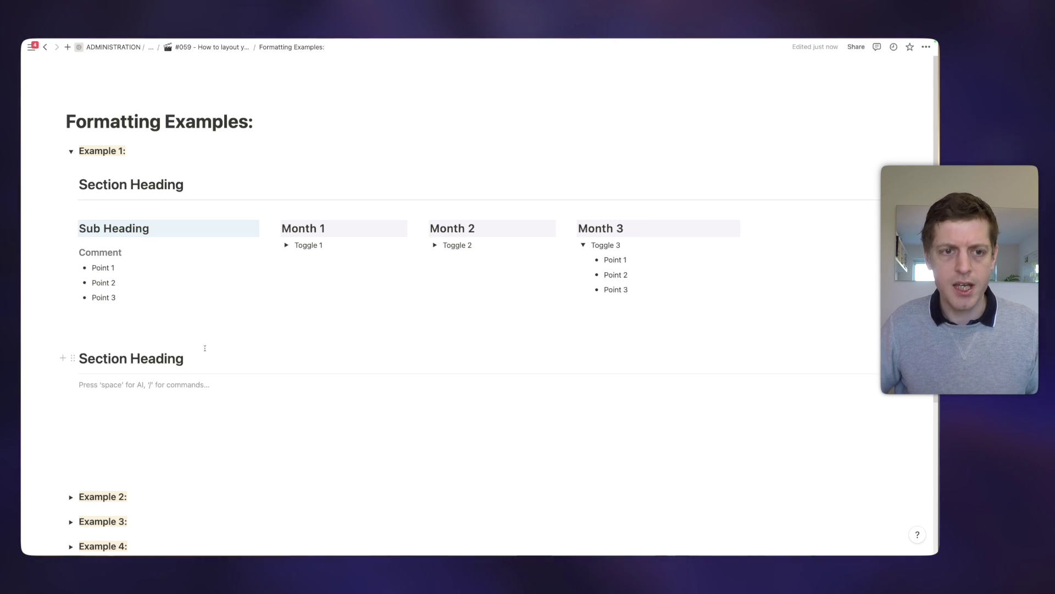
Insert a 4-column layout below the new divider
text(/col)
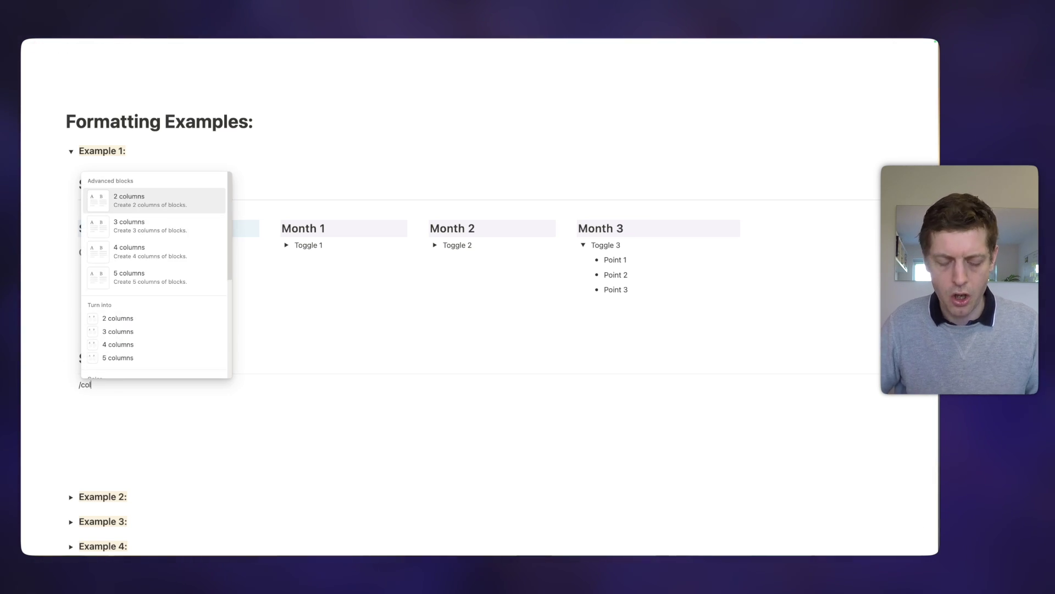
text(4)
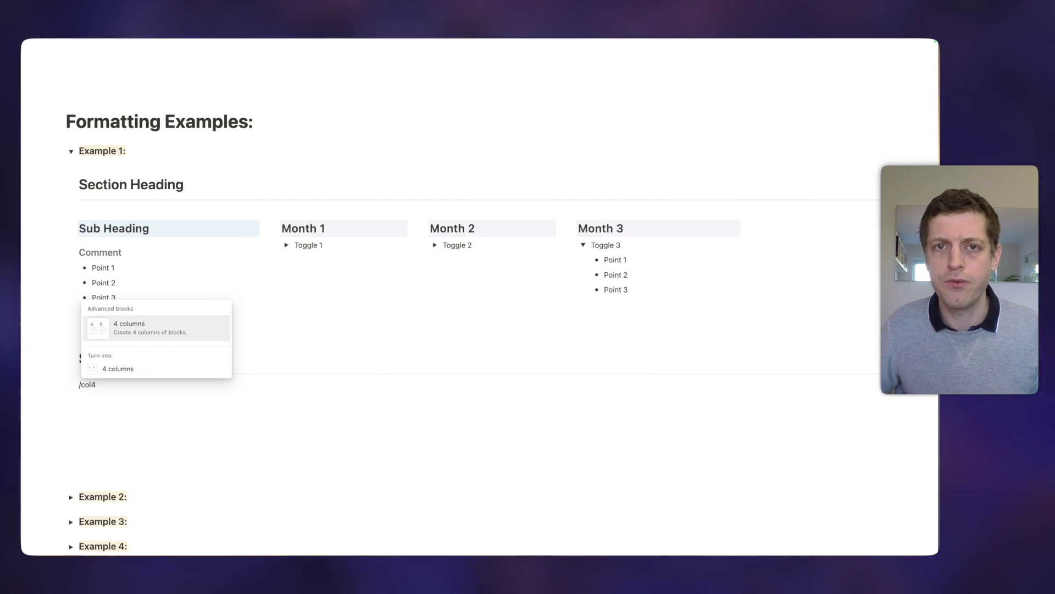
key(Return)
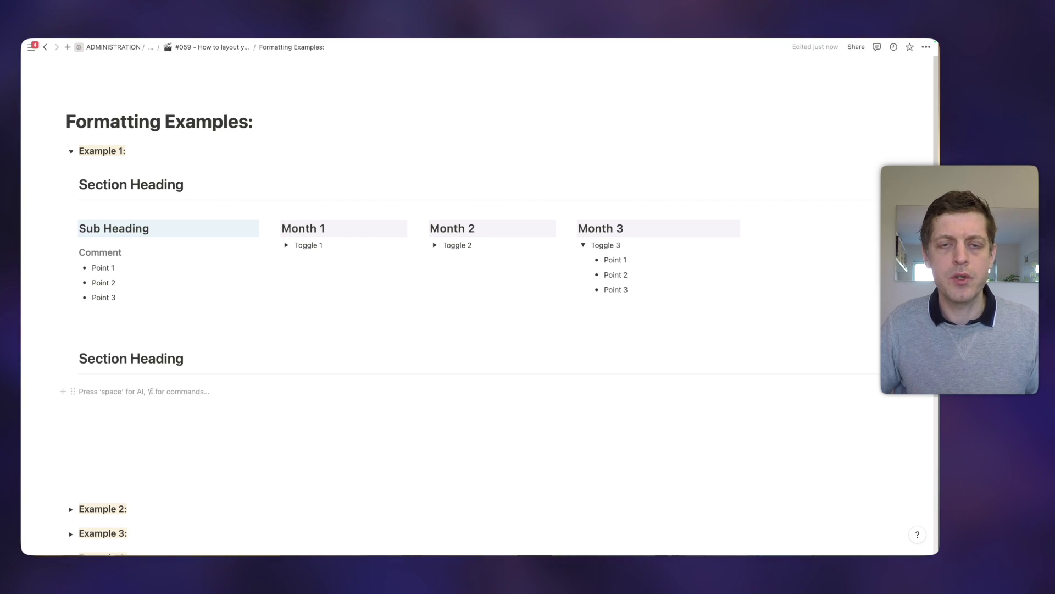
Add a Heading 2 "Sub Heading" and, beneath it, a Heading 3 "Comment" in the first column of the new layout
text(##)
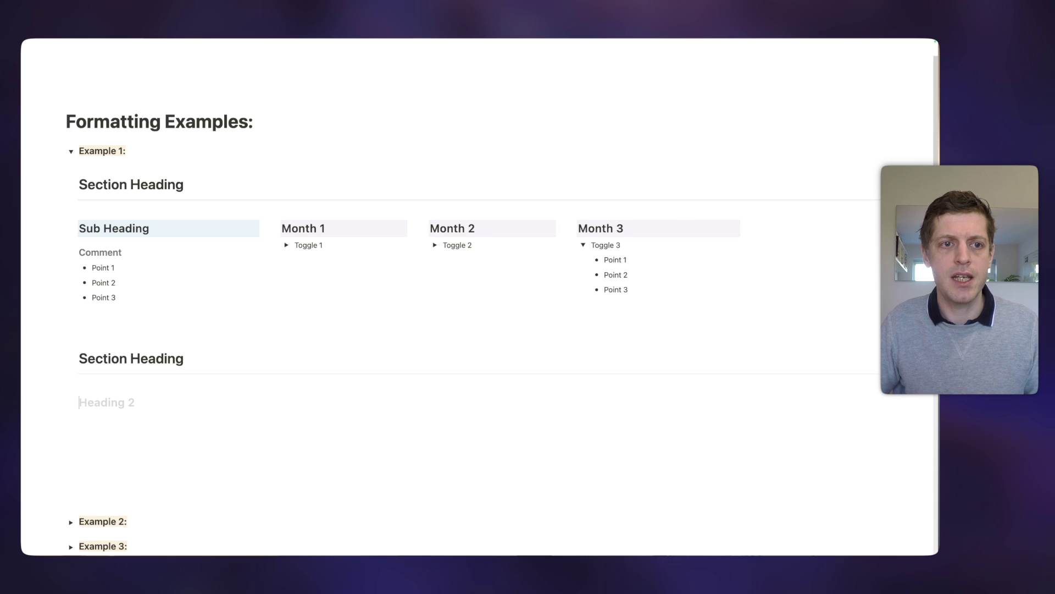
text( Sub Heading)
key(Return)
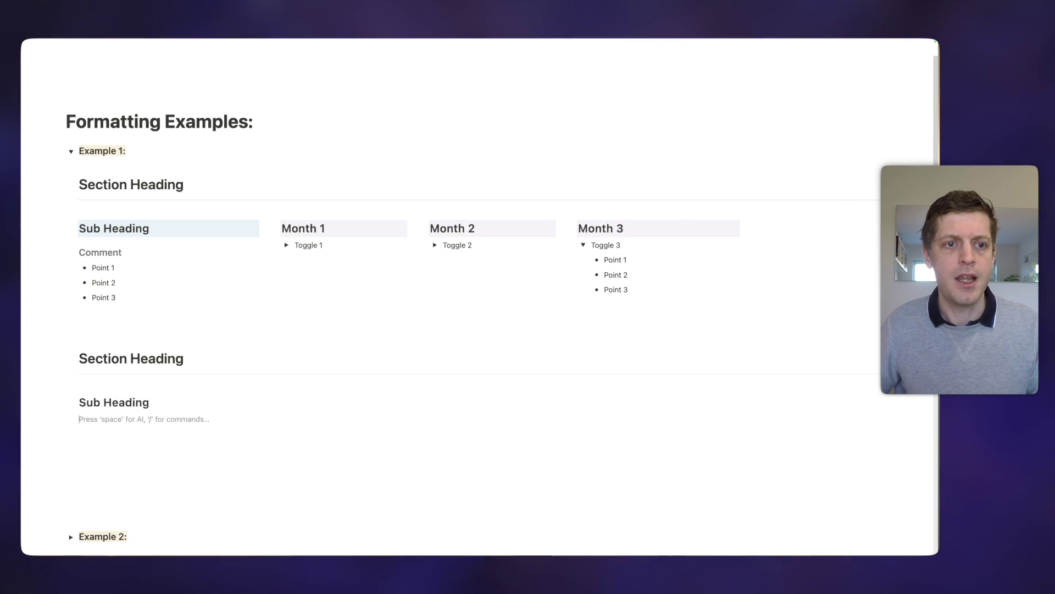
text(#)
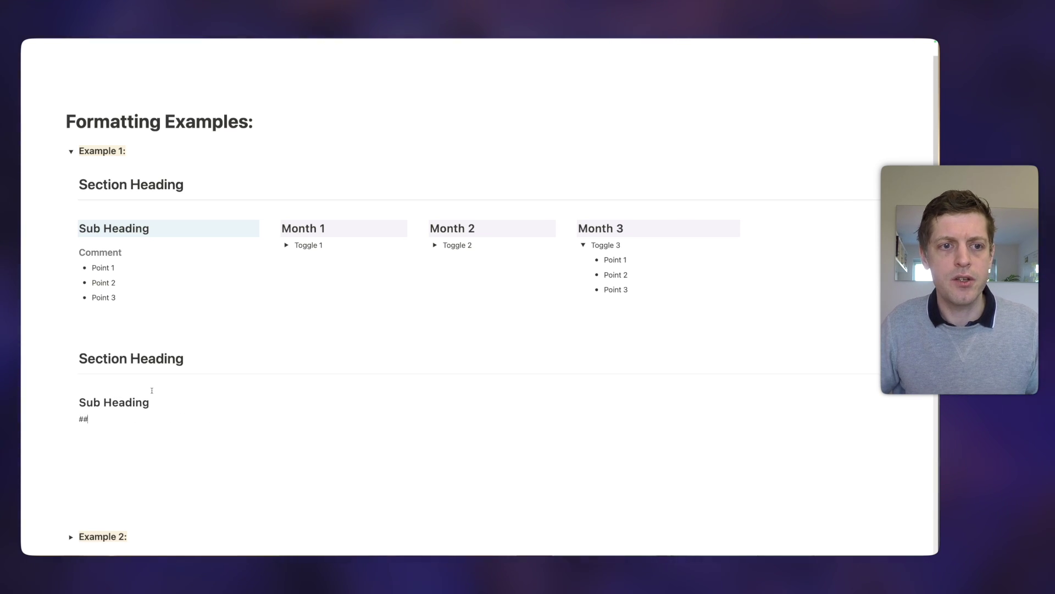
text(## )
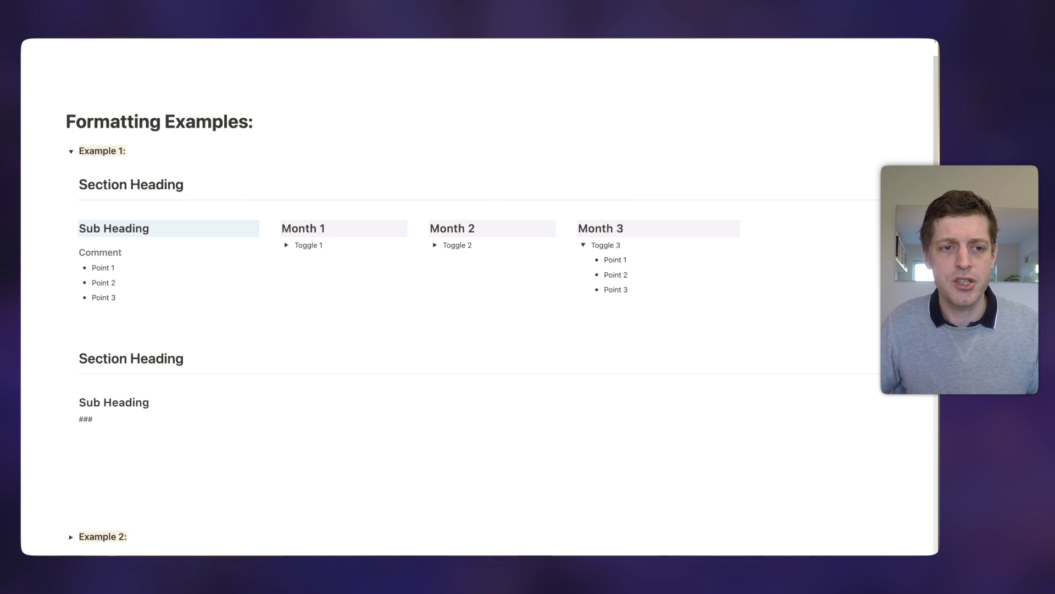
text(Comment)
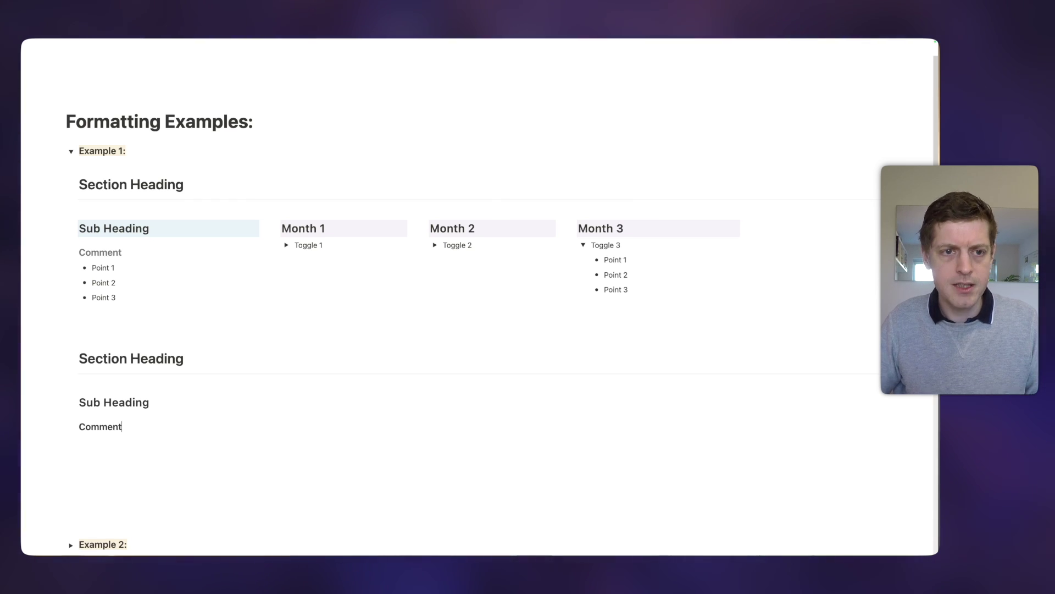
key(Return)
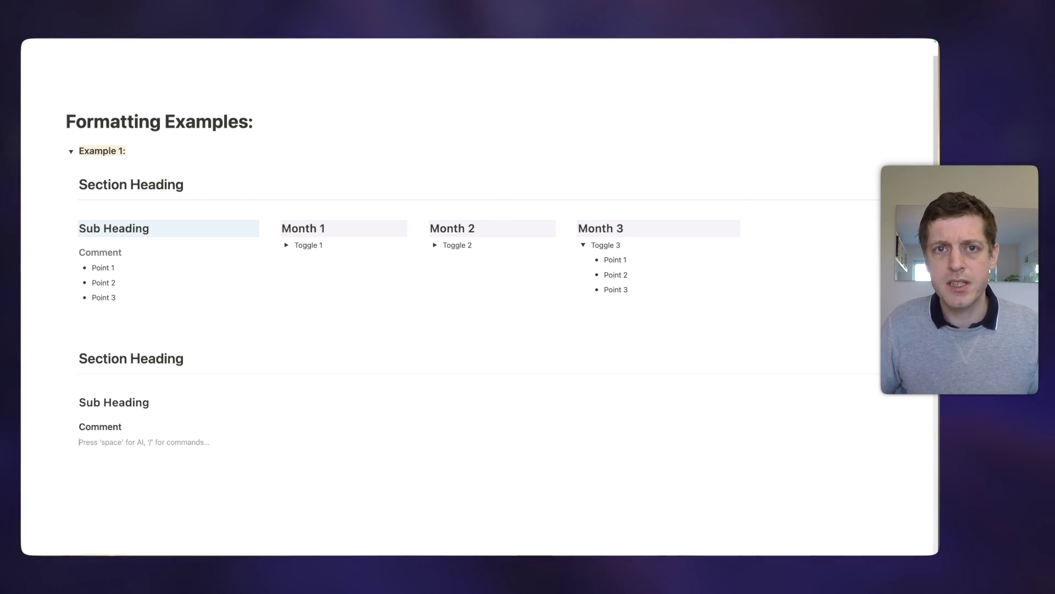
Add a bulleted list with Point 1, Point 2 and Point 3 under the new Comment heading
text(-)
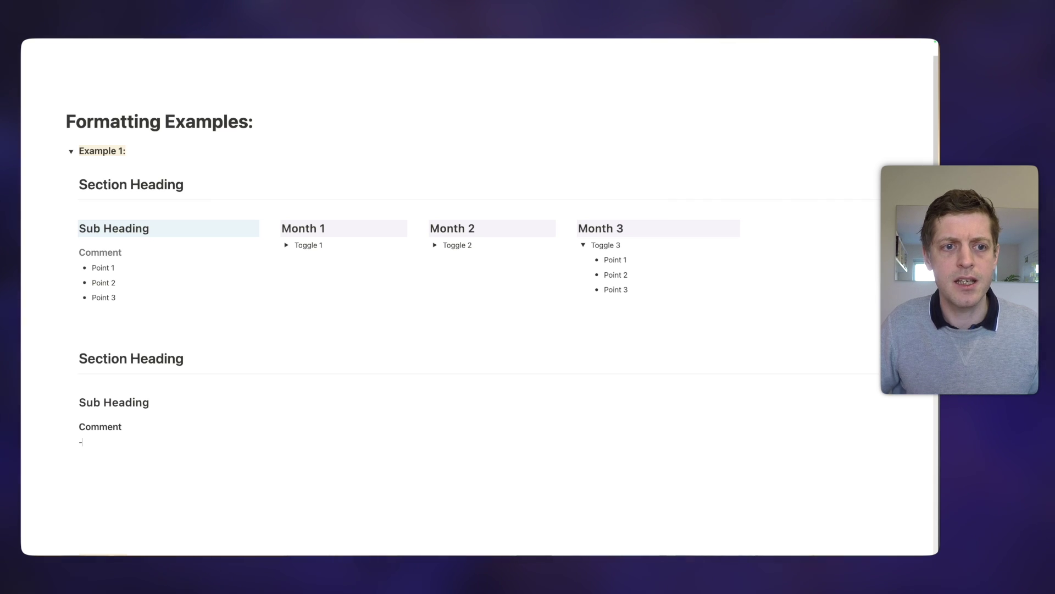
text( Point 1)
key(Return)
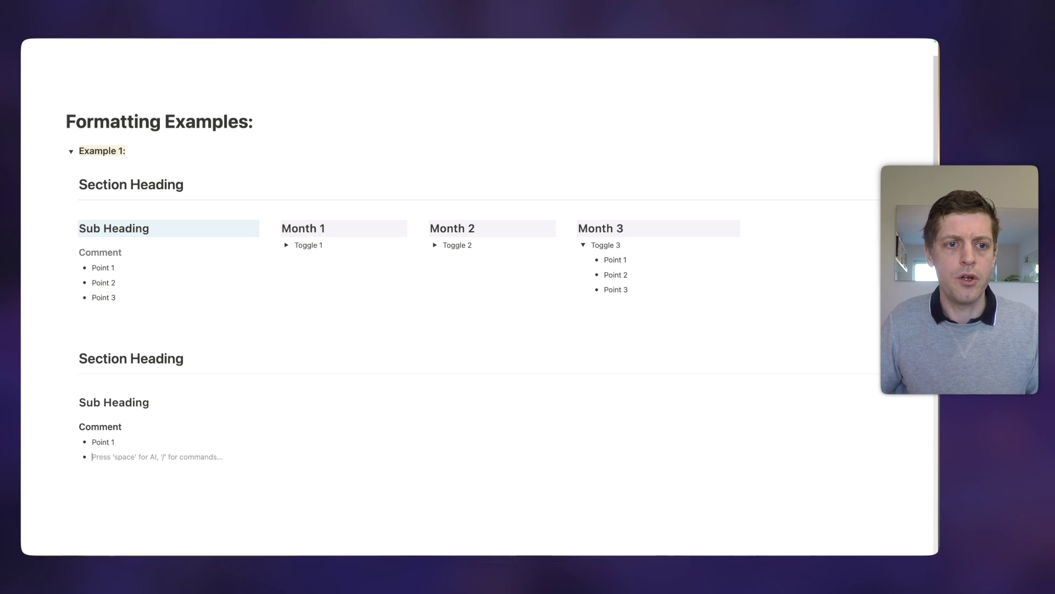
text(Point 2)
key(Return)
text(Point 3)
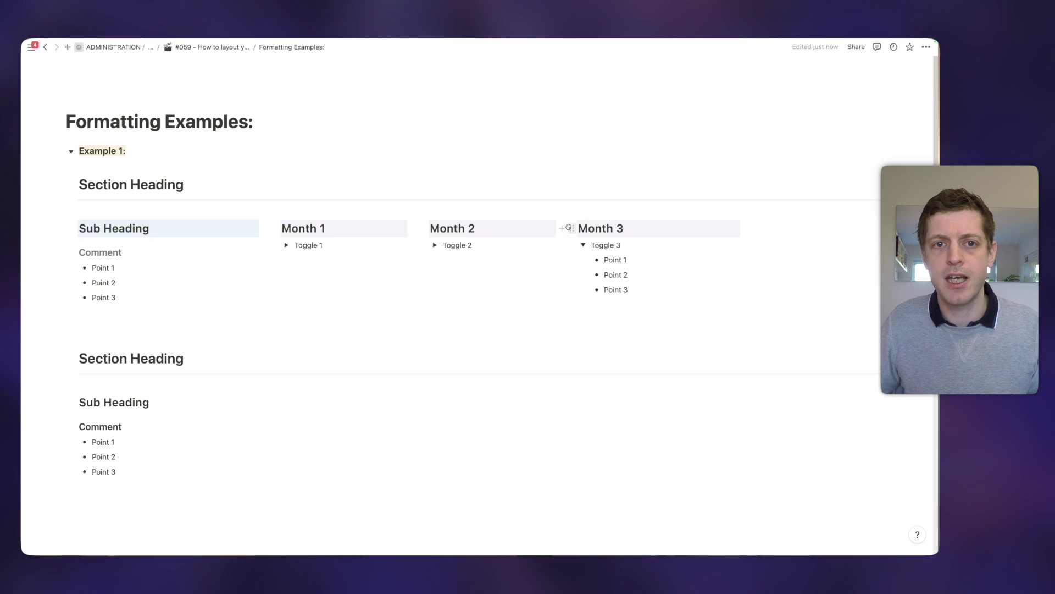
Add Heading 2 titles Month 1, Month 2 and Month 3 to the remaining columns, and narrow the Month 1 and Month 2 columns
click(306, 406)
text(Month 1 Month 2 Month 3)
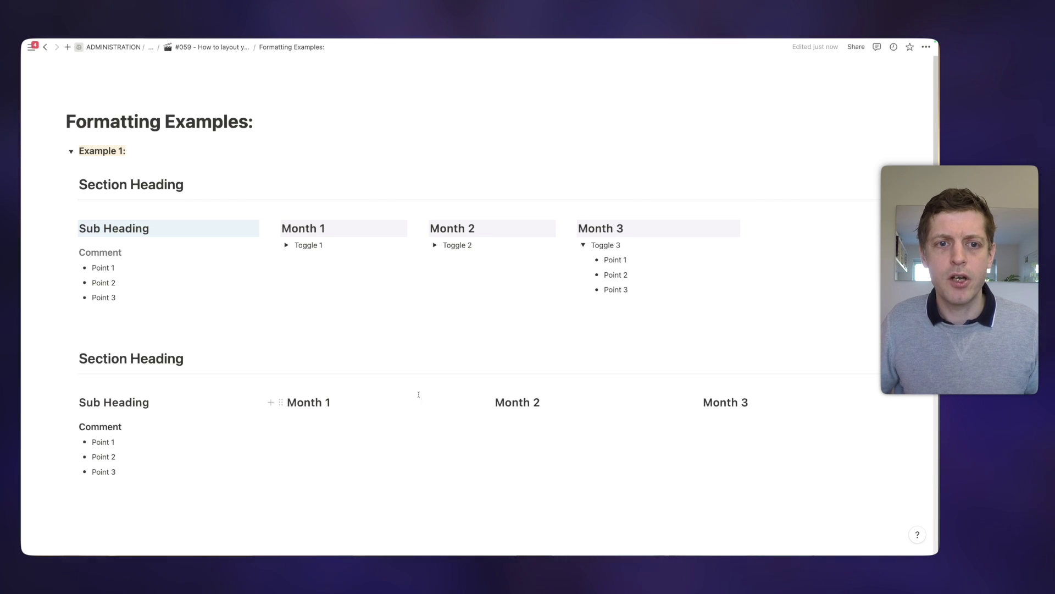
click(451, 419)
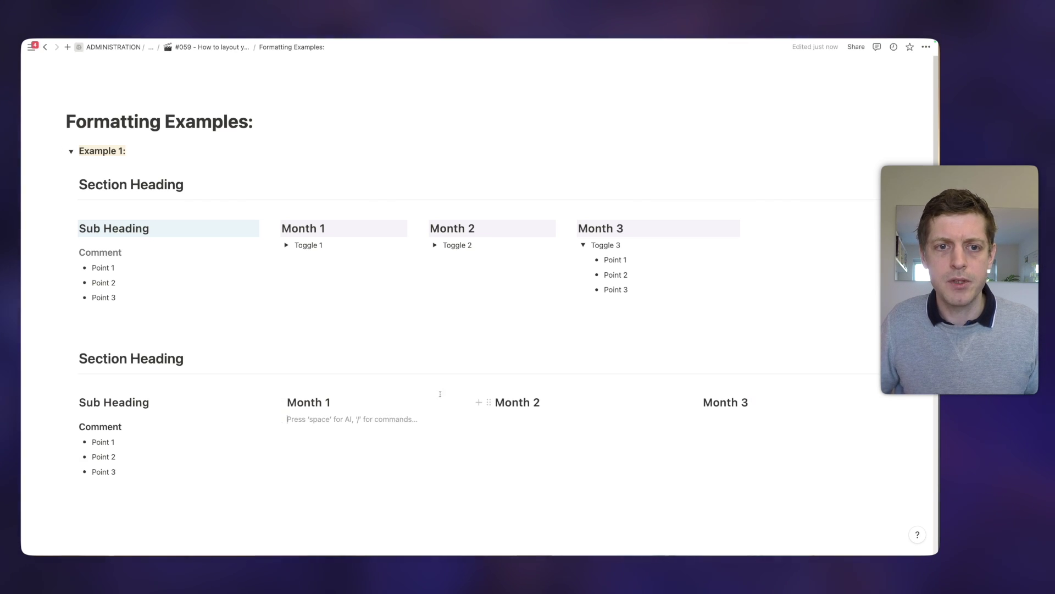
drag(481, 382, 417, 382)
drag(690, 381, 576, 381)
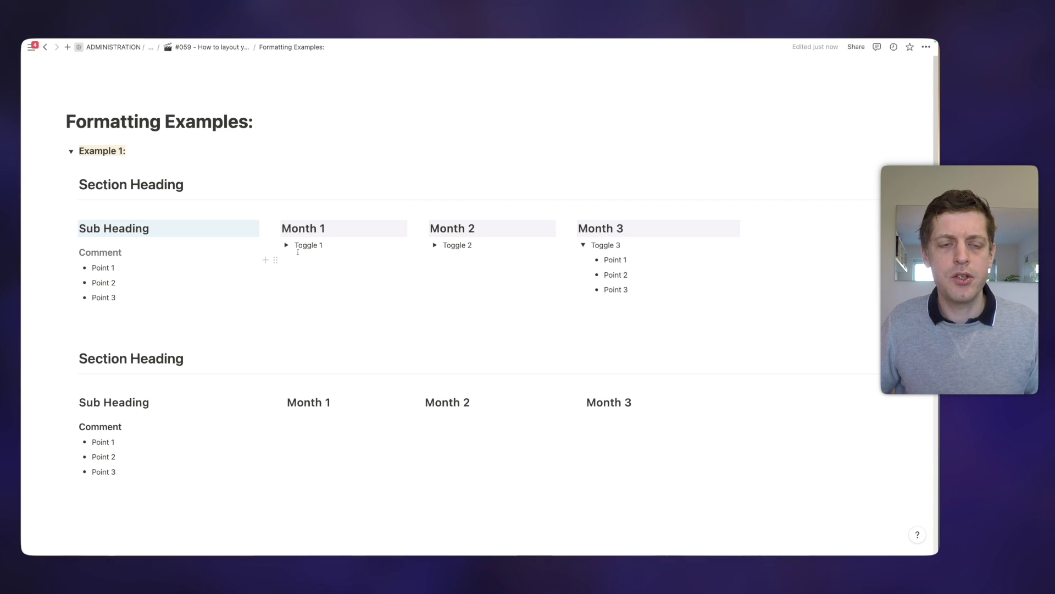
click(296, 421)
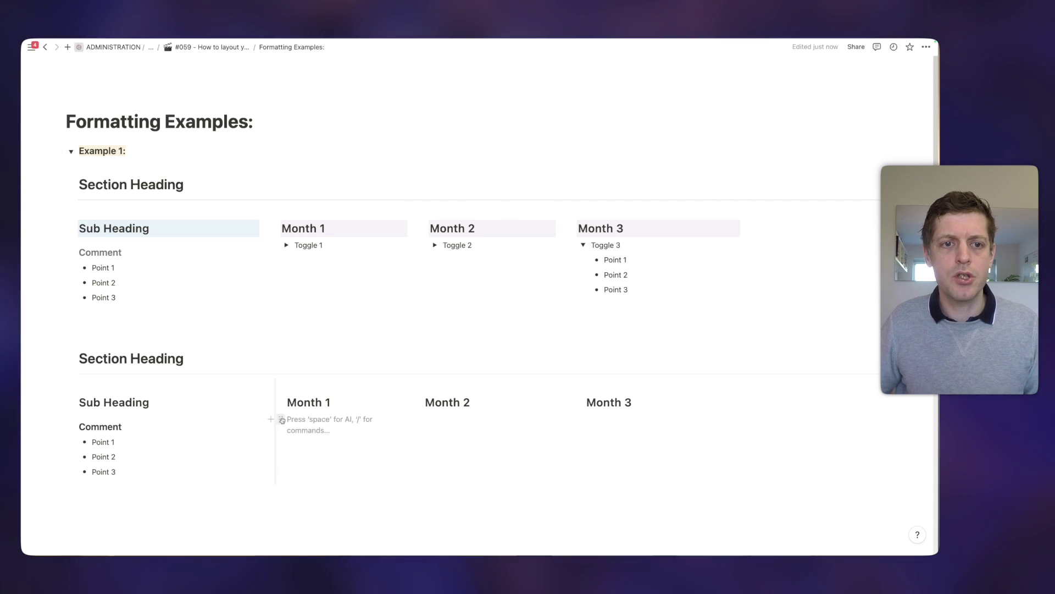
click(282, 420)
mouse_move(214, 402)
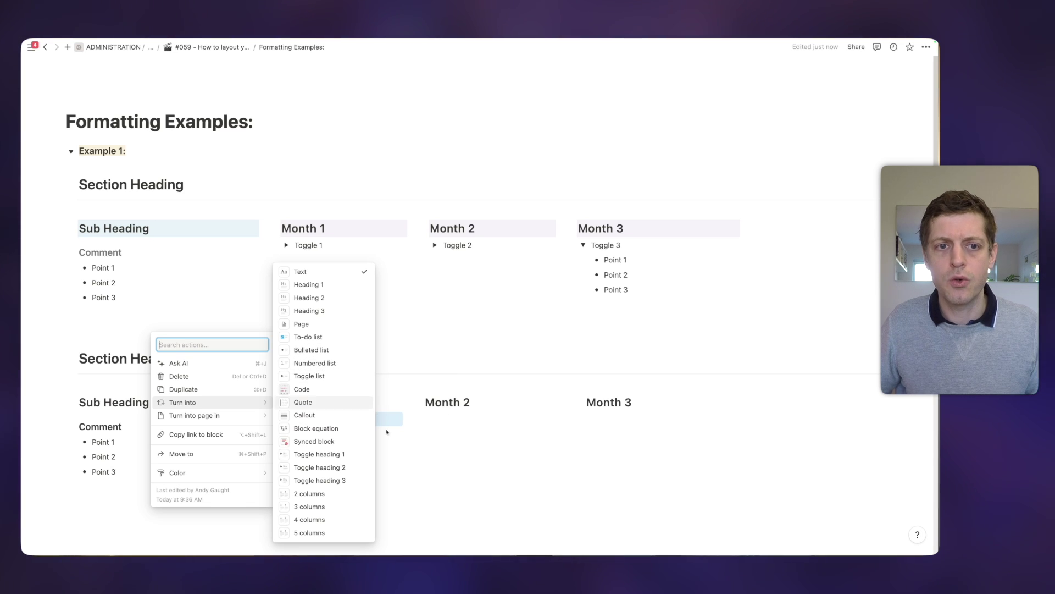
key(Escape)
Add a toggle list item named "Toggle 1" under the new Month 1 heading and leave it expanded
click(348, 422)
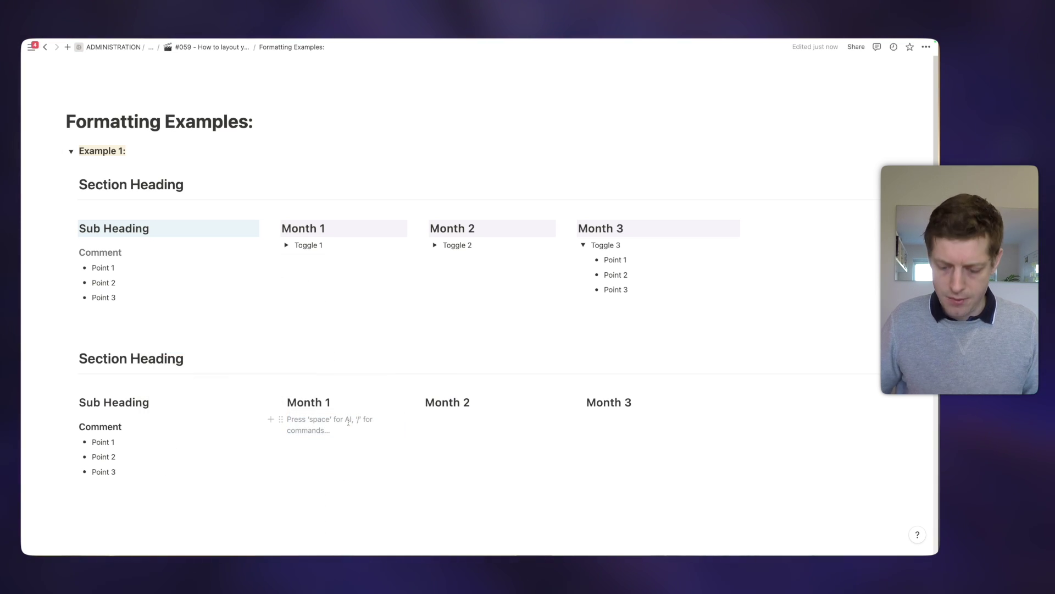
text(>)
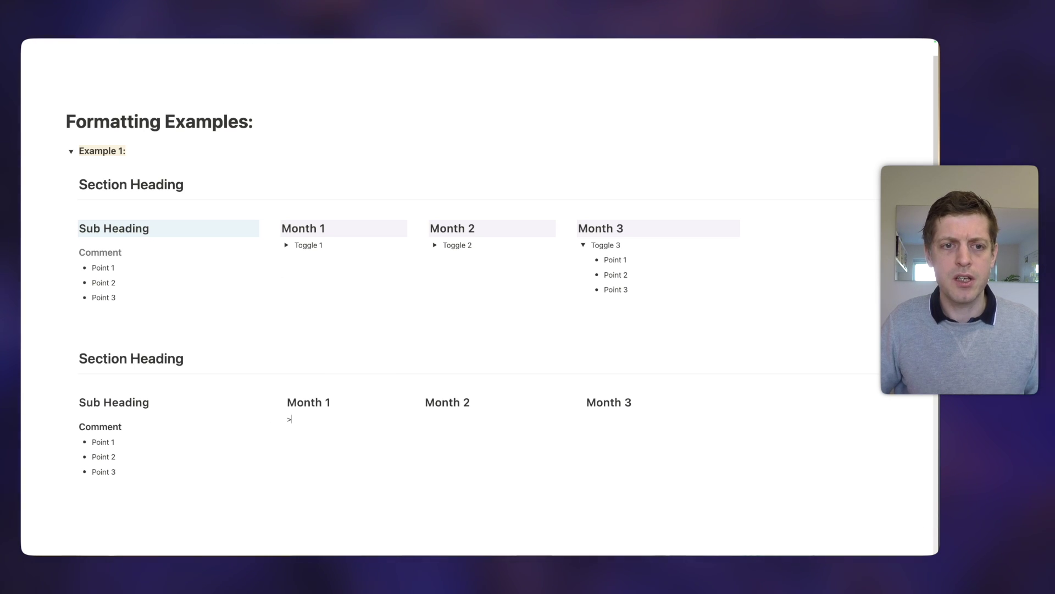
text( Togg)
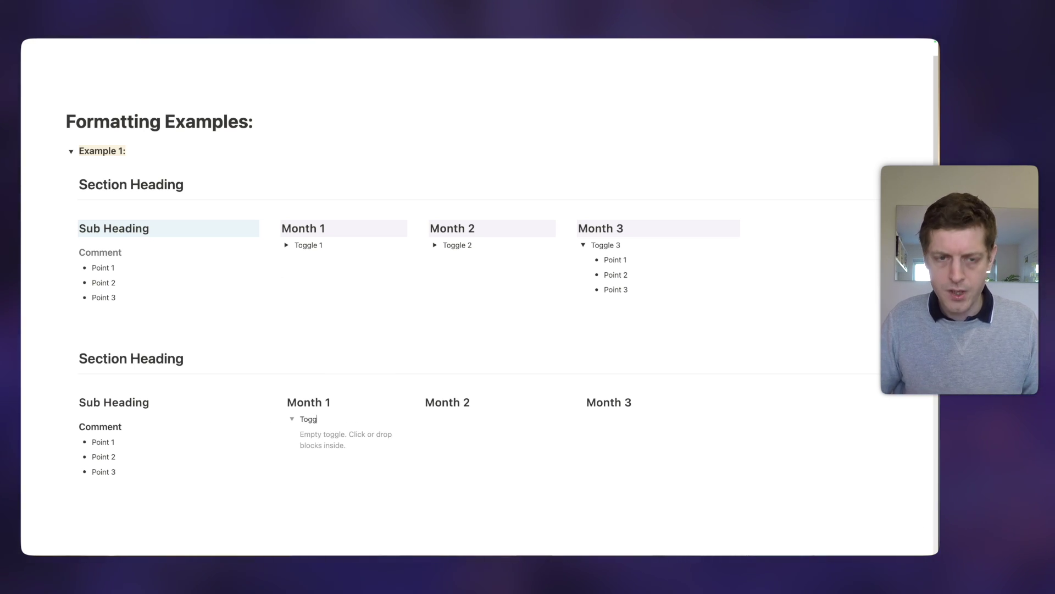
text(le 1)
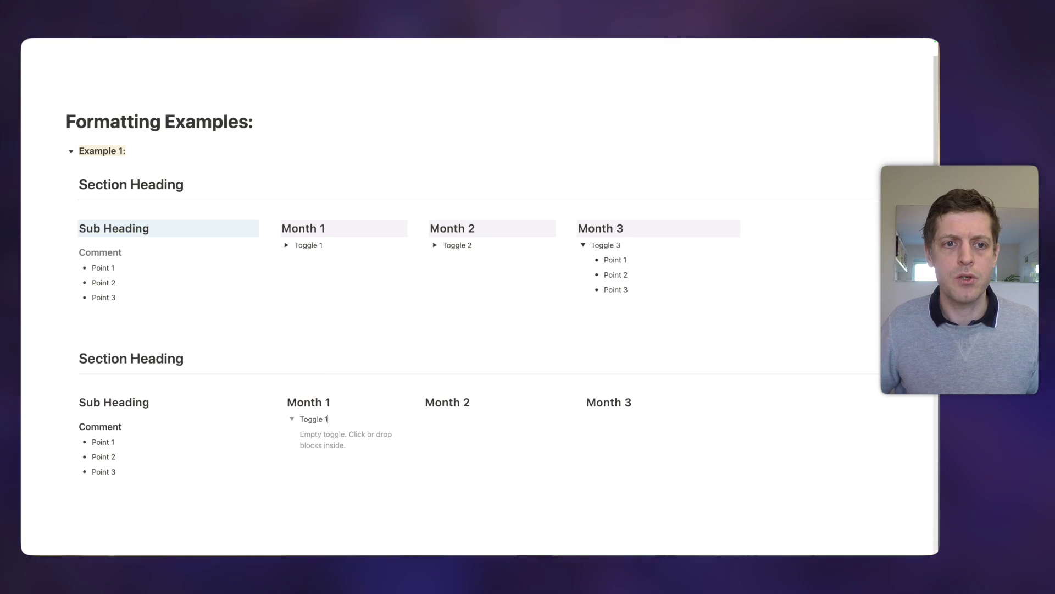
click(293, 419)
click(292, 420)
Add a bulleted list with Point 1, Point 2 and Point 3 inside the new Toggle 1, and expand Example 1's original Toggle 1
click(297, 434)
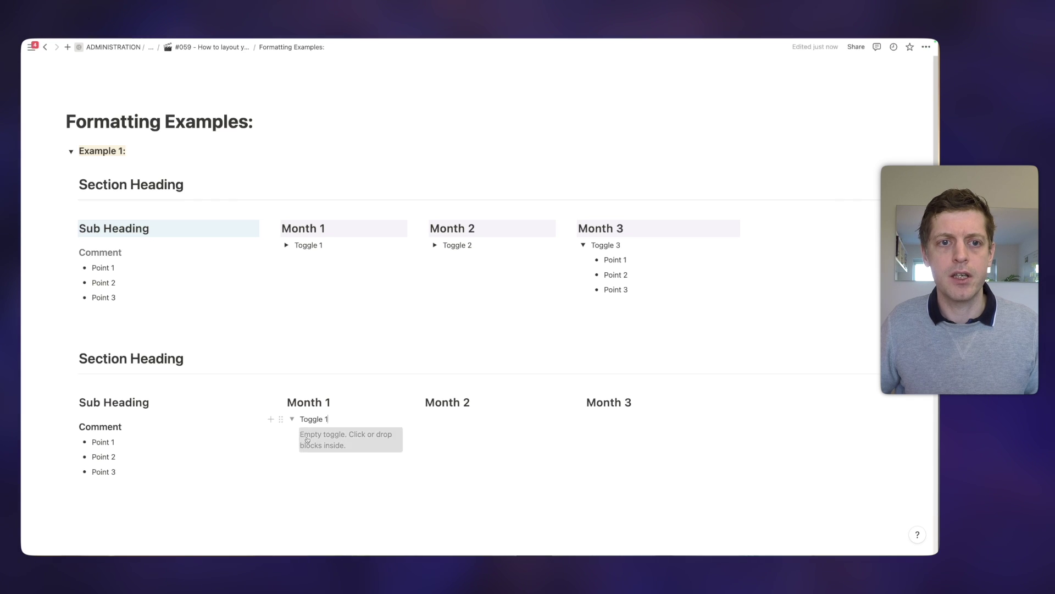
click(287, 245)
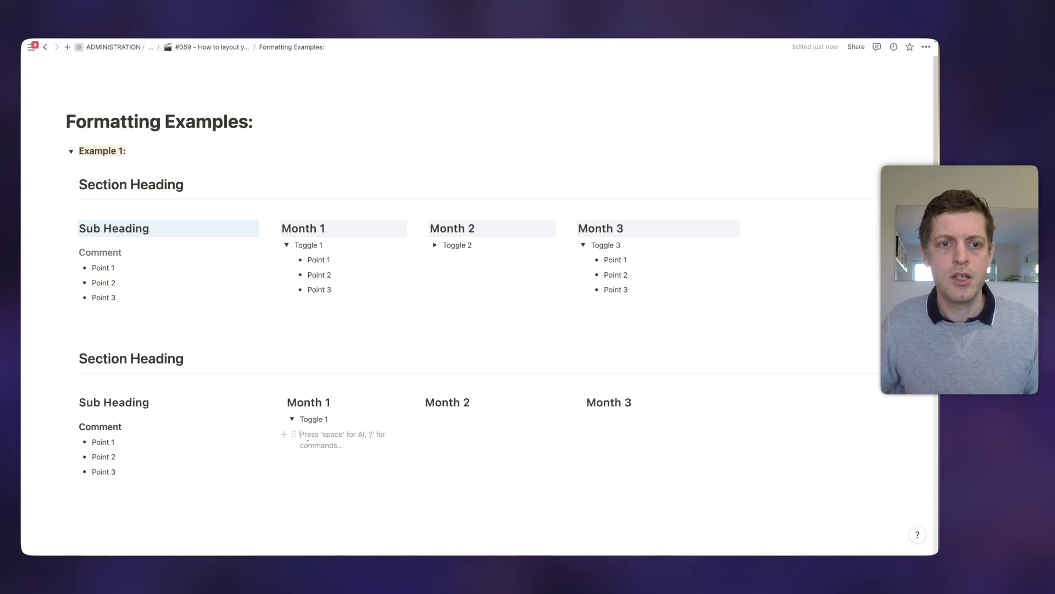
text(- Poin)
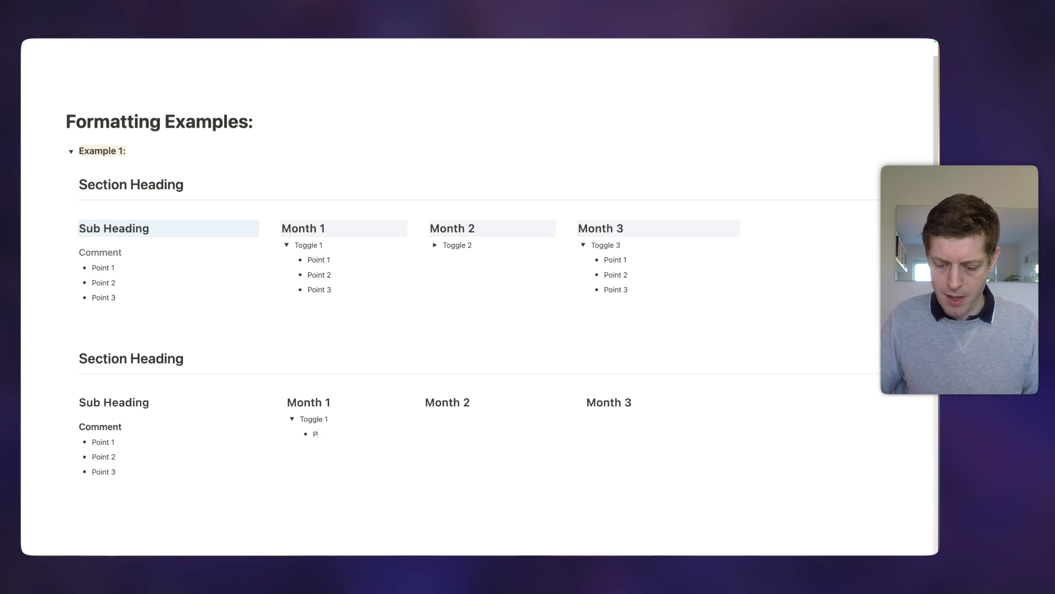
text(t 1)
key(Return)
text(Point 2)
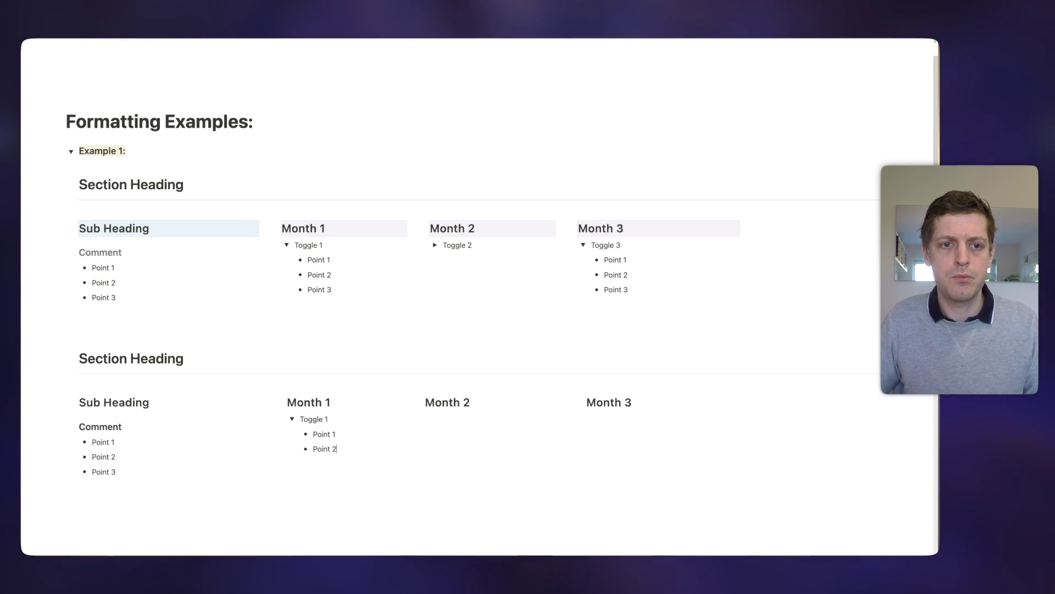
key(Return)
text(Point 3)
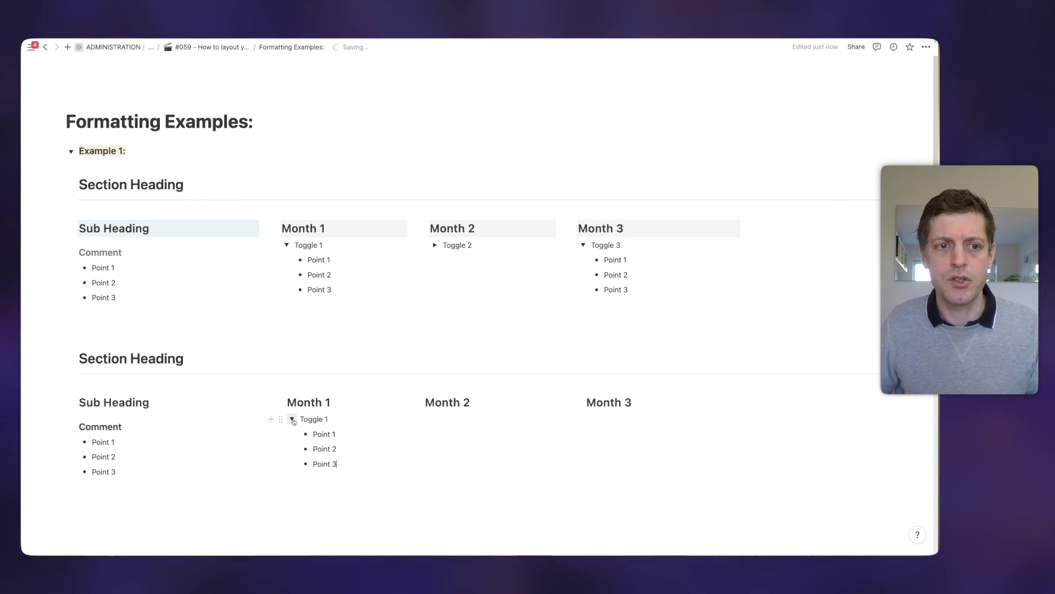
Add an empty toggle list item under each of the new Month 2 and Month 3 headings
click(431, 420)
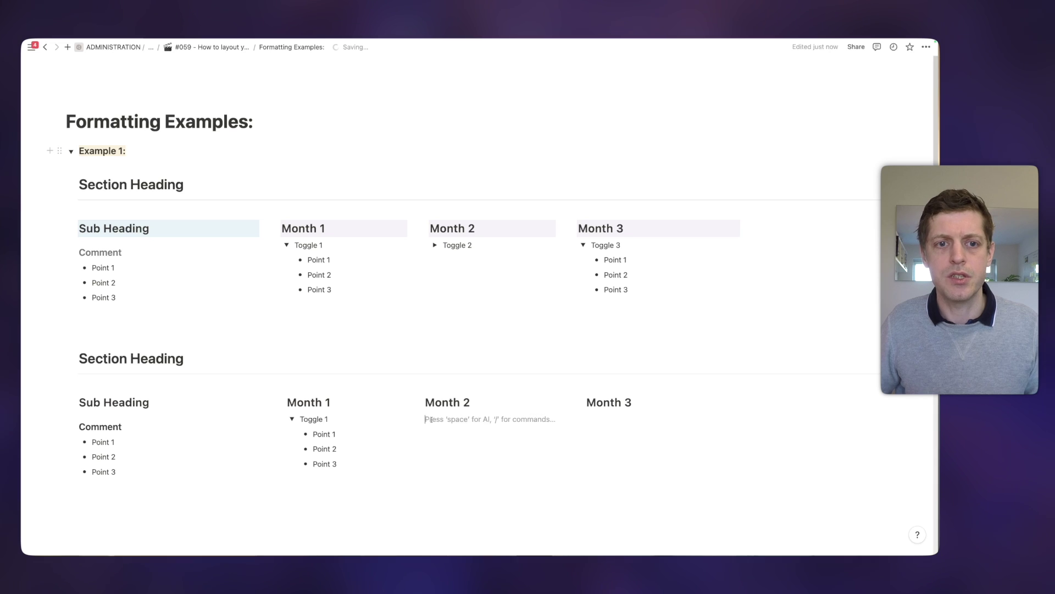
text(>)
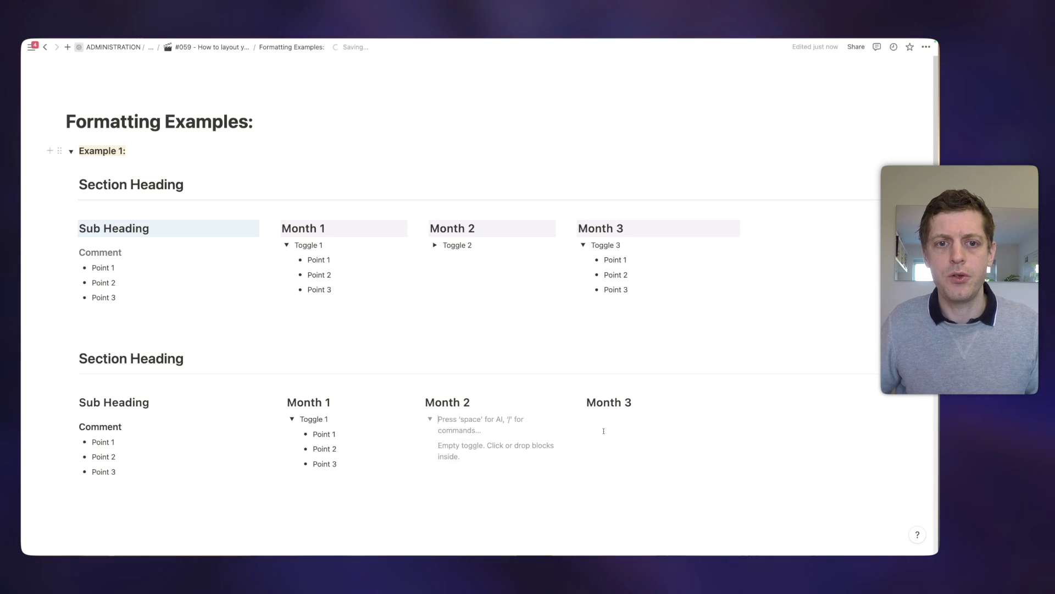
click(606, 423)
text(>)
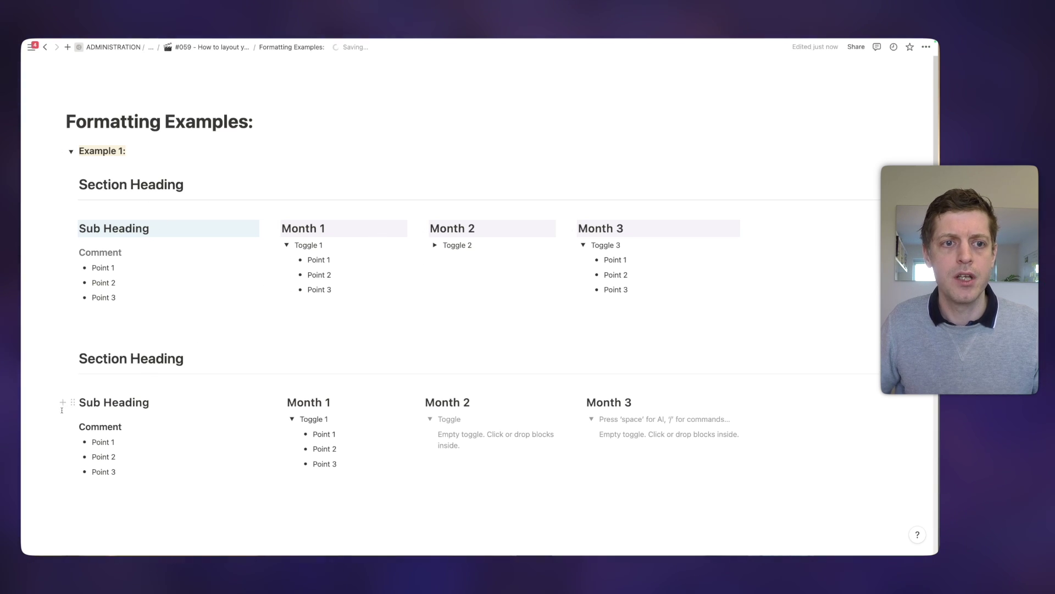
Apply a green background to the new Sub Heading and to the Month headings beside it
click(73, 401)
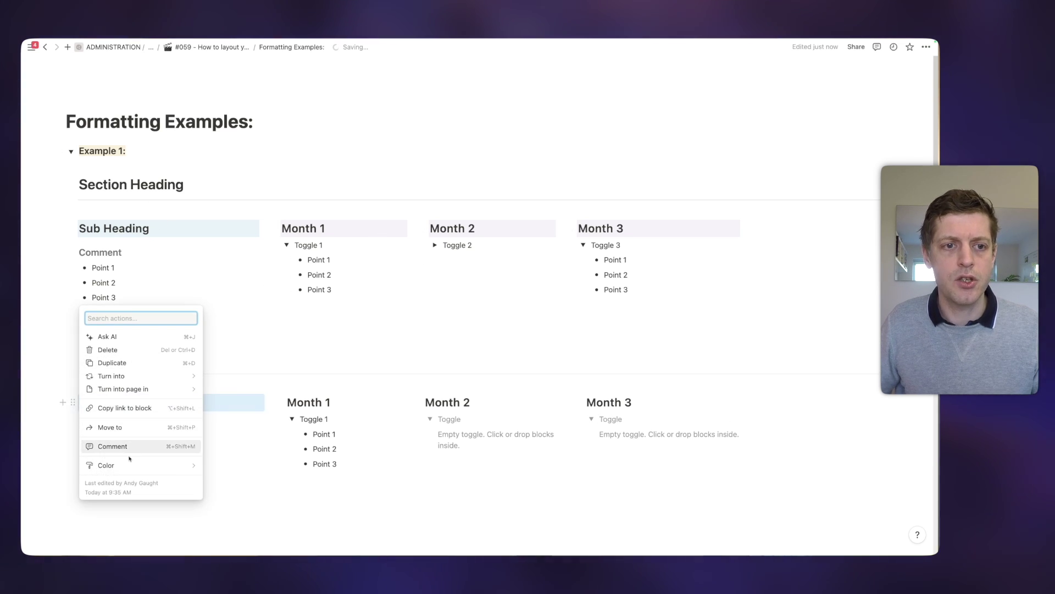
mouse_move(128, 466)
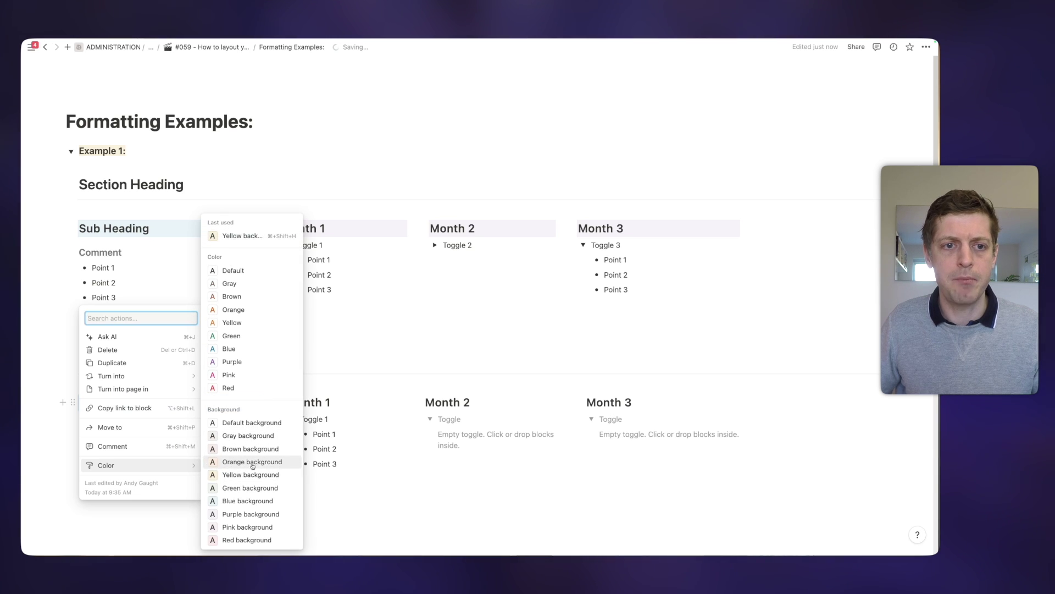
click(245, 487)
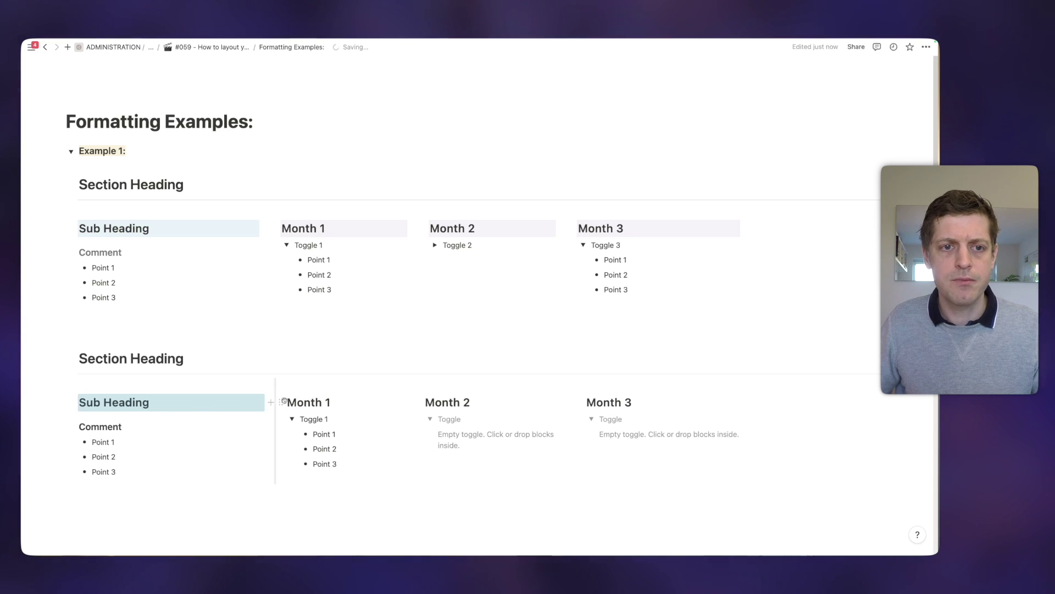
drag(274, 400, 407, 403)
right_click(407, 403)
mouse_move(306, 462)
click(594, 488)
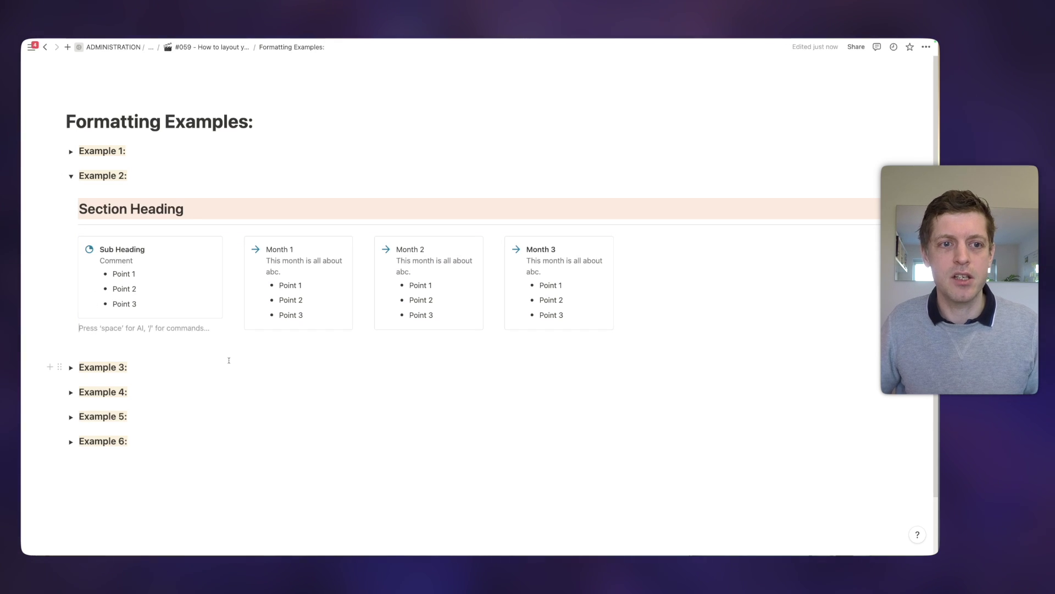
Leave a few blank lines below the Example 2 callouts and add a Heading 1 "Section Heading" outside the toggle, above Example 3
key(Return)
key(Return)
key(Return)
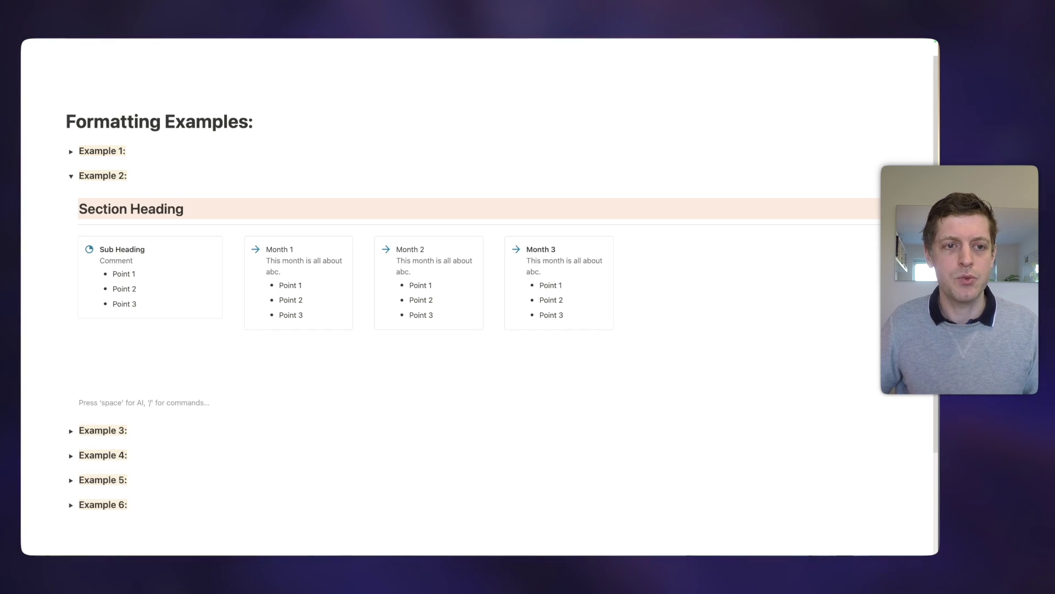
key(BackSpace)
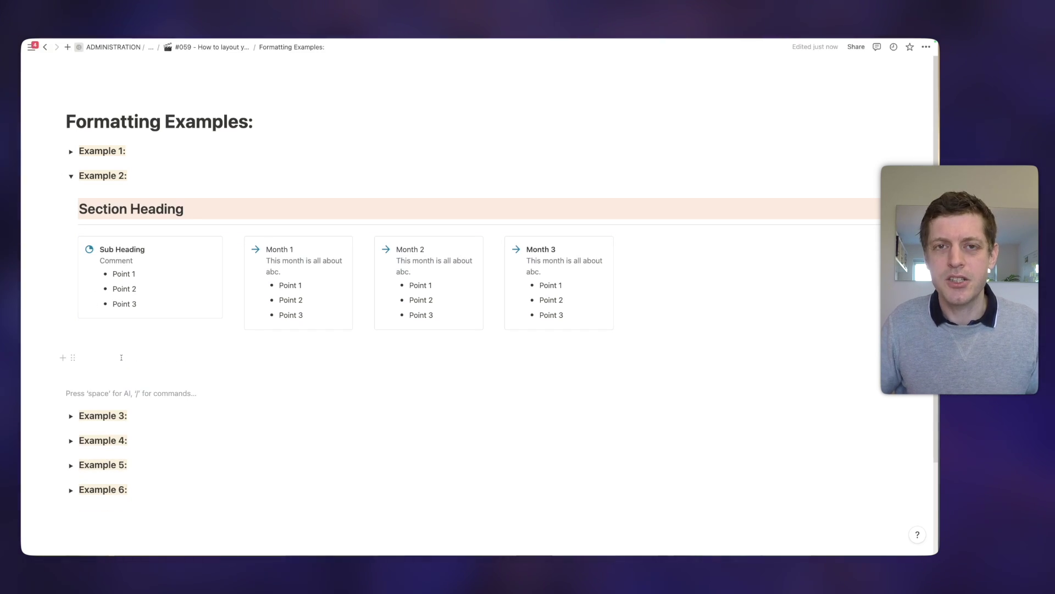
text(#)
text( Section Heading)
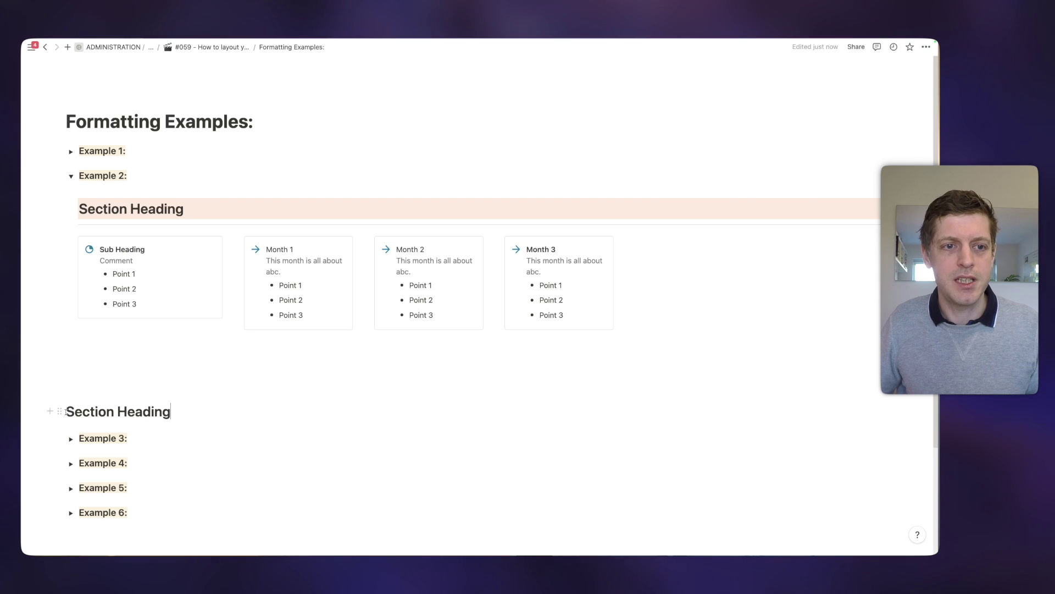
Give the new Section Heading a pink background and insert a divider directly beneath it
click(60, 411)
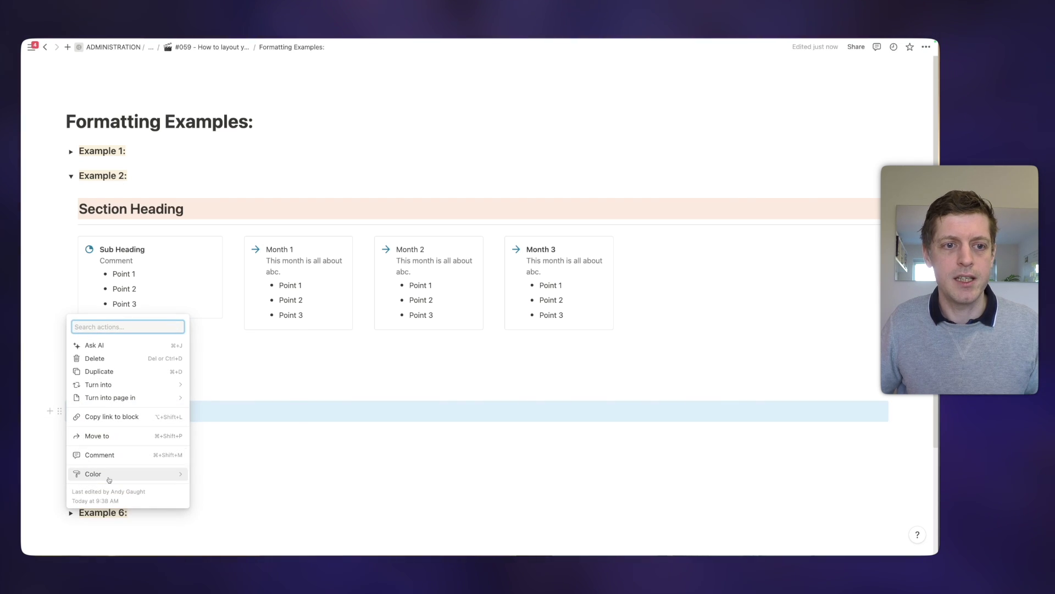
mouse_move(106, 474)
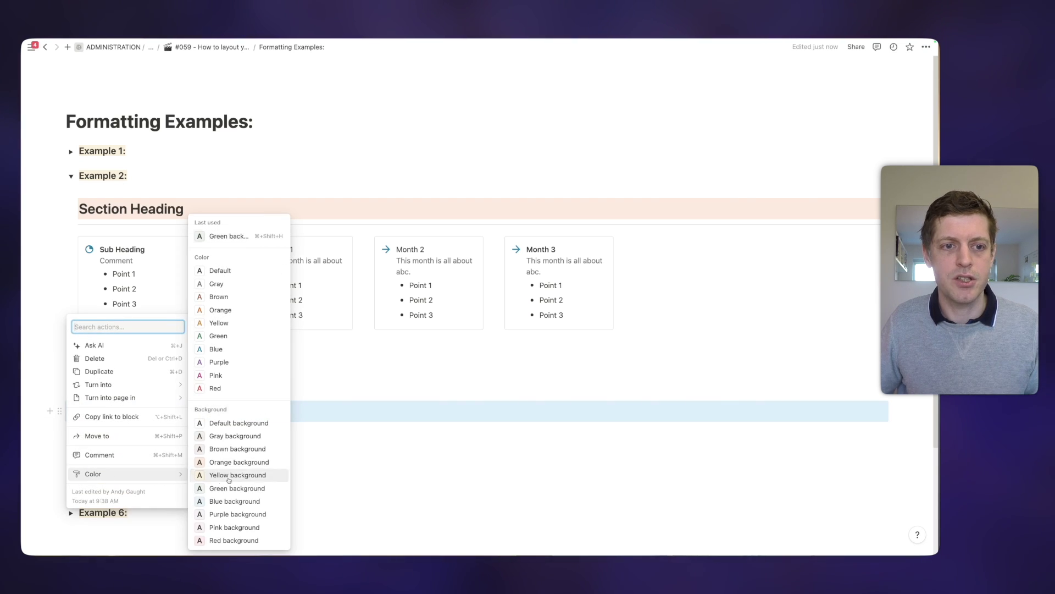
click(231, 531)
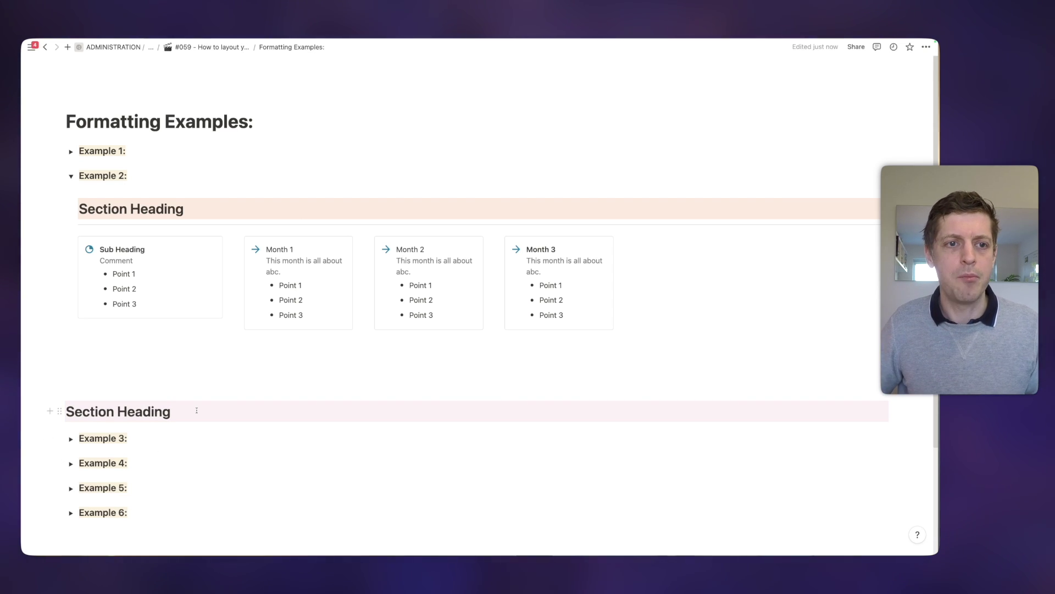
key(Return)
text(-)
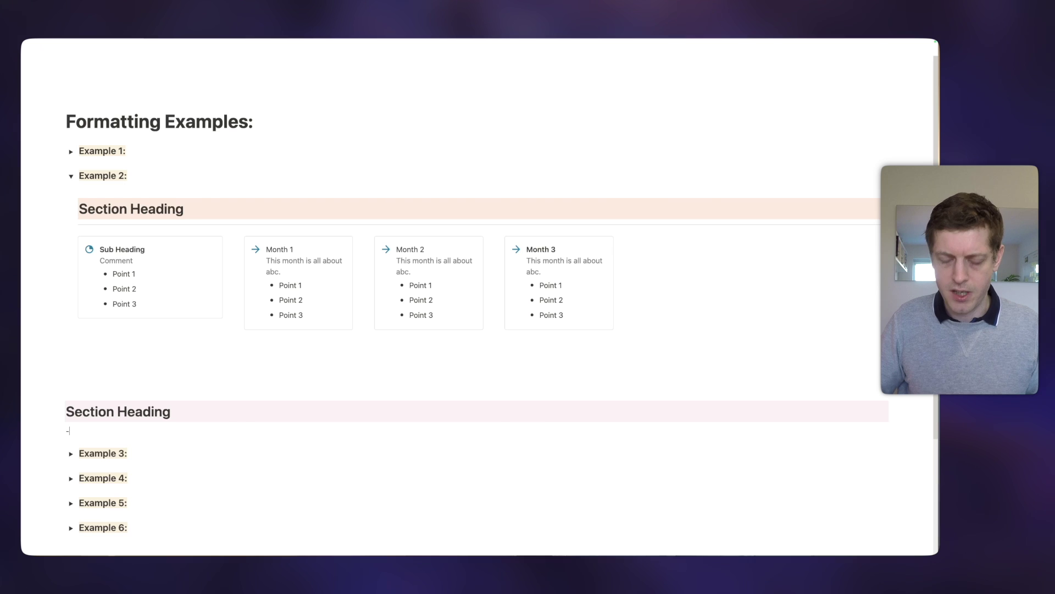
text(--)
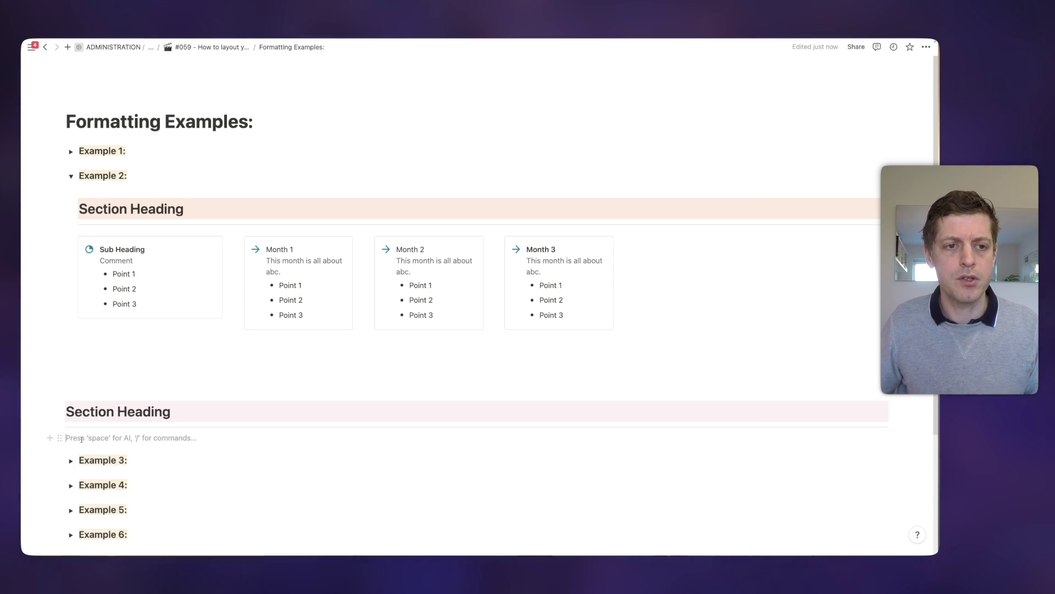
Add blank lines below the new divider and insert a callout block on the first of them
key(Return)
key(Return)
key(Return)
key(Return)
key(Up)
key(Up)
key(Up)
key(Up)
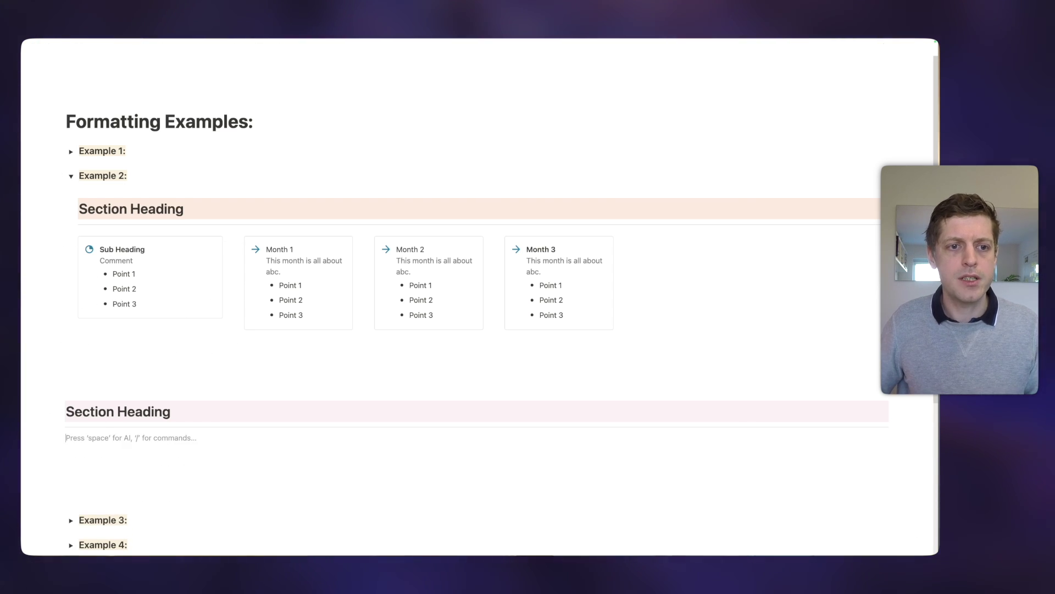
text(/callout)
key(Return)
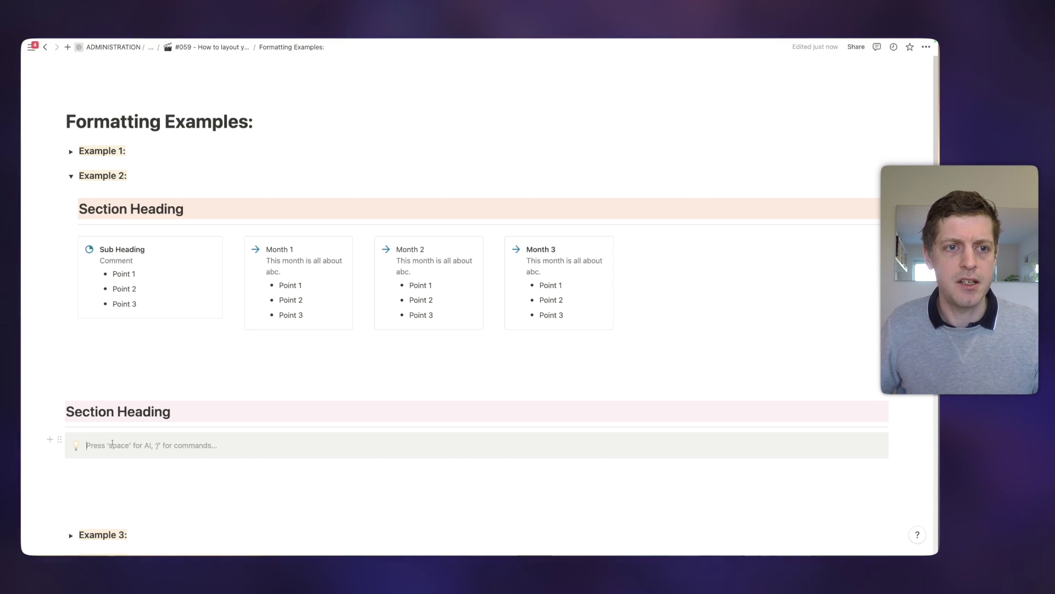
Change the callout's icon to the pointing-right hand emoji and enter "Sub Heading" in bold as its text
click(78, 445)
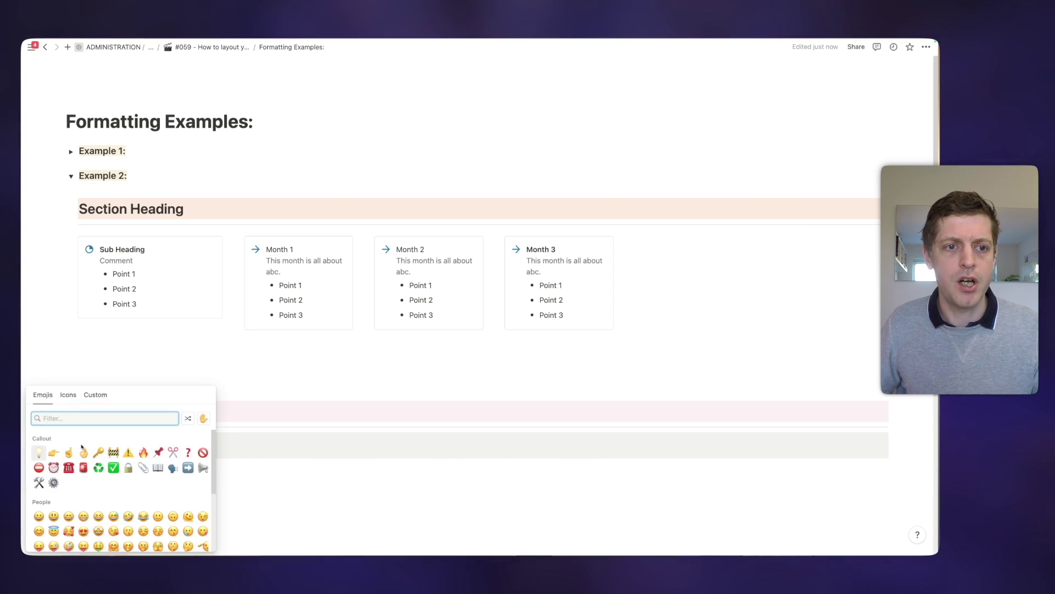
click(53, 453)
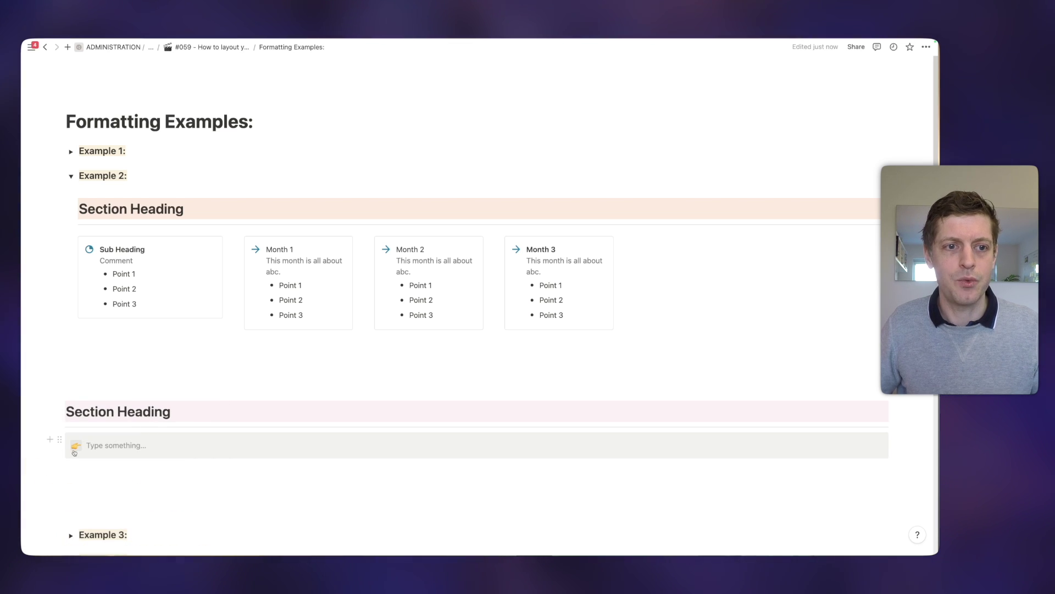
click(91, 445)
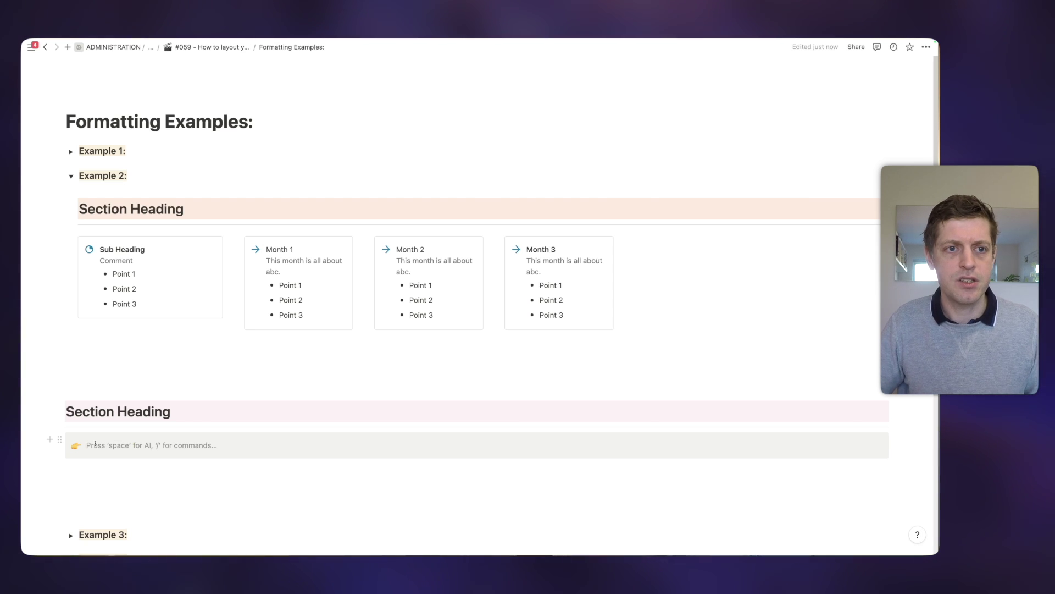
text(Sub Heading)
triple_click(87, 445)
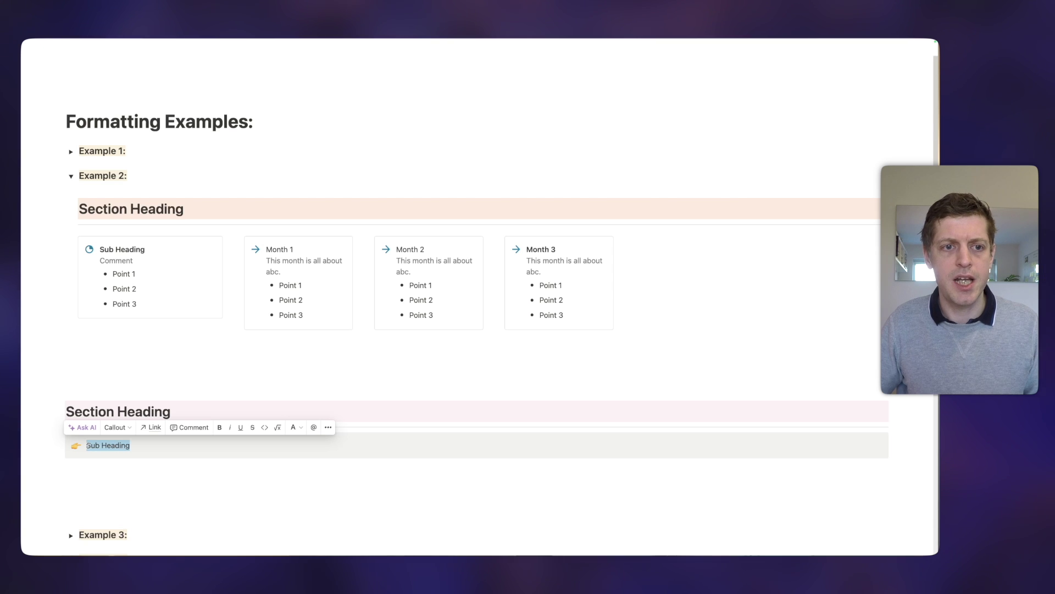
click(221, 427)
click(156, 450)
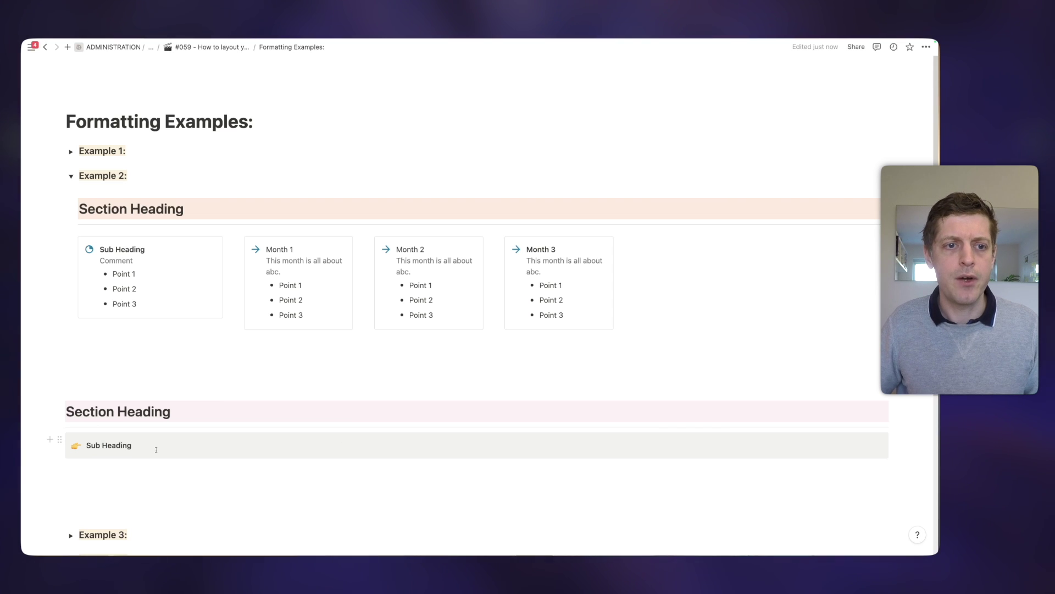
Add line breaks inside the callout and enter "Comment" in regular, non-bold text on the line under Sub Heading
key(Return)
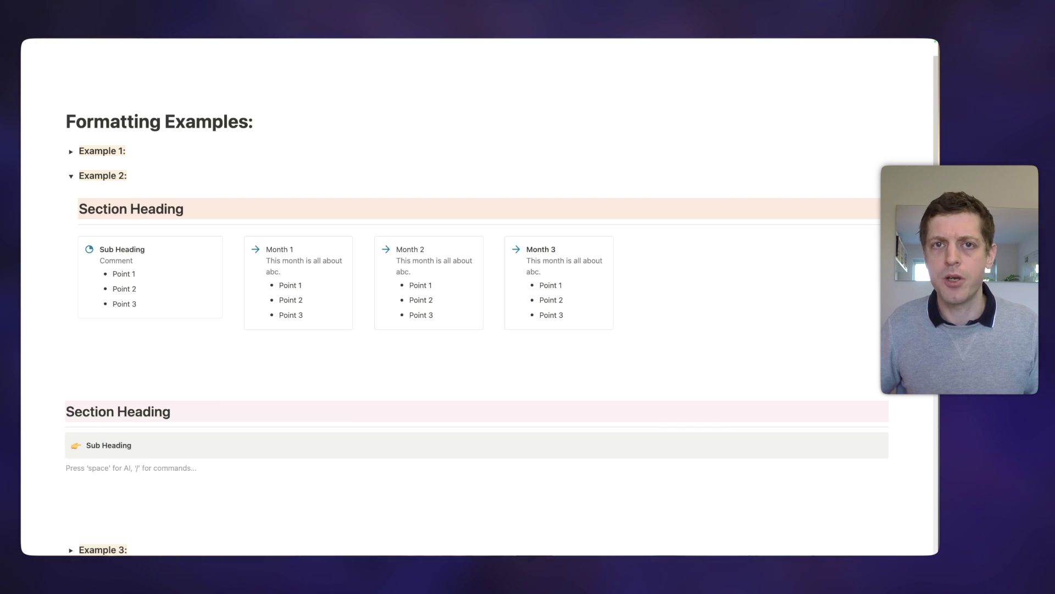
click(135, 446)
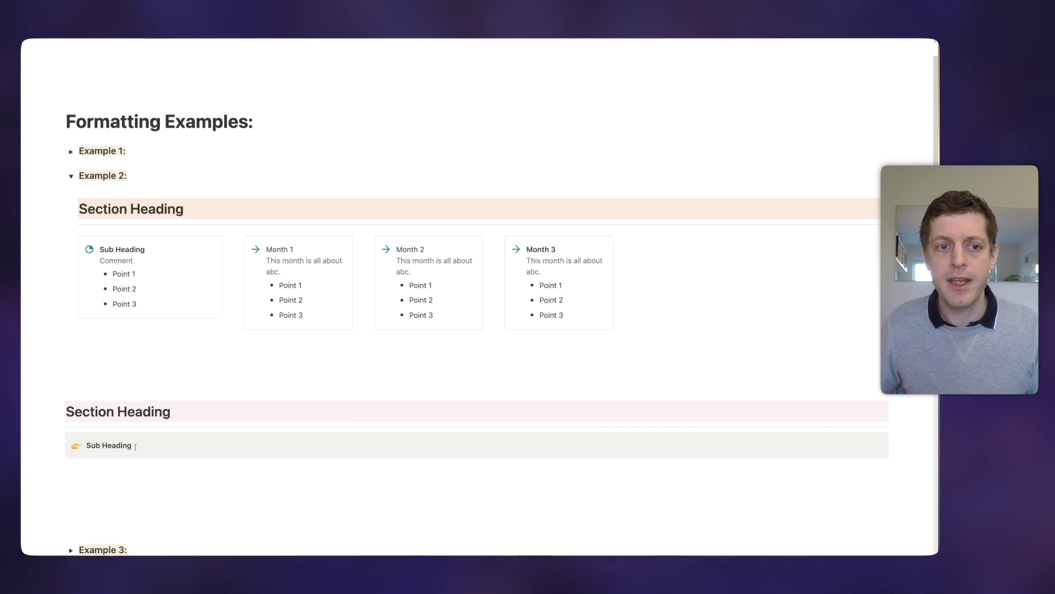
key(shift+Return)
key(shift+Return)
key(shift+Return)
key(shift+Return)
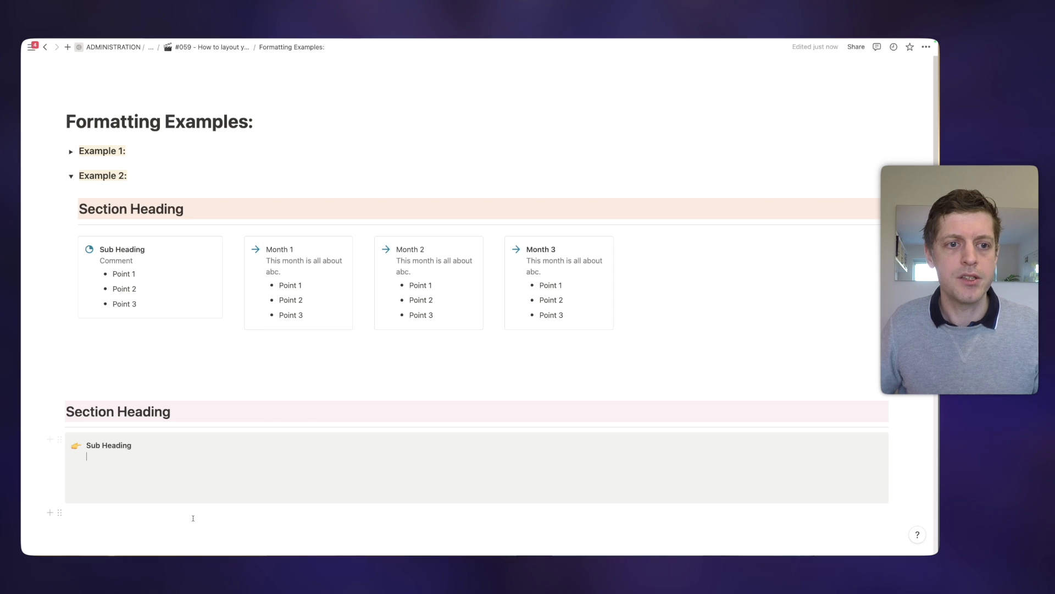
text(Comment)
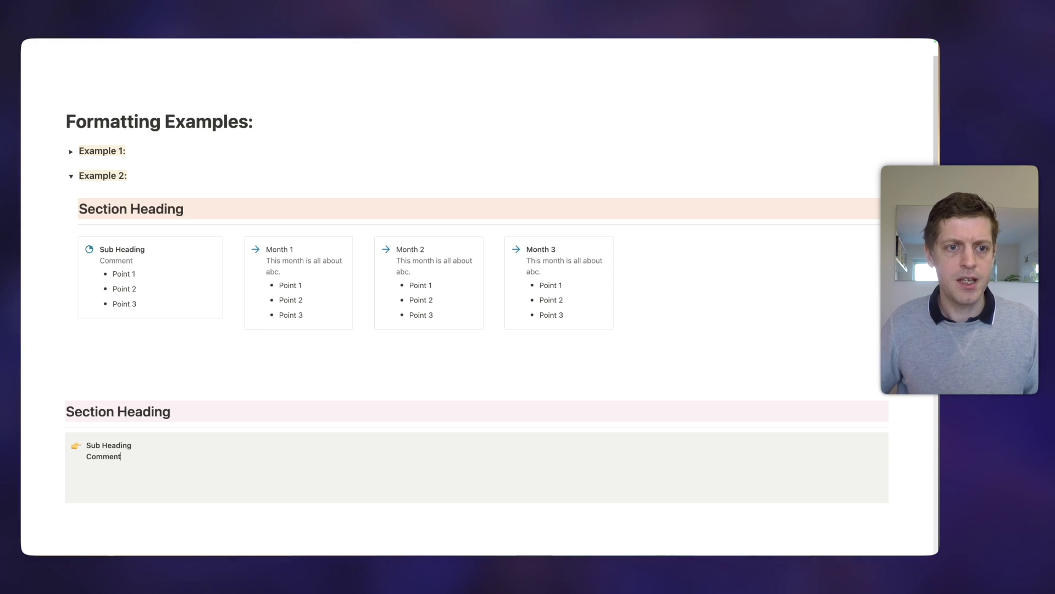
key(shift+Home)
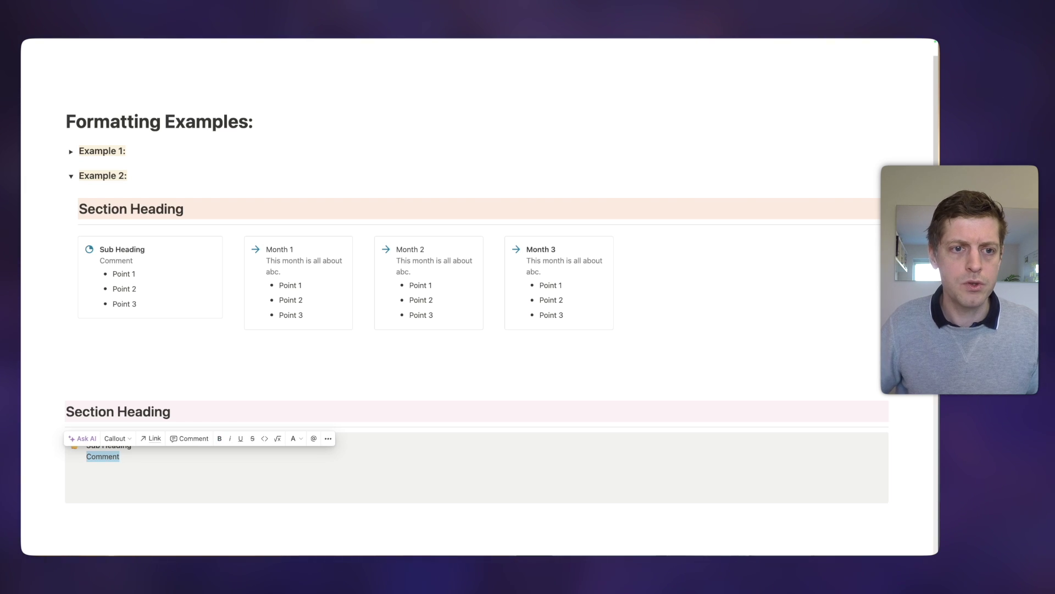
key(Right)
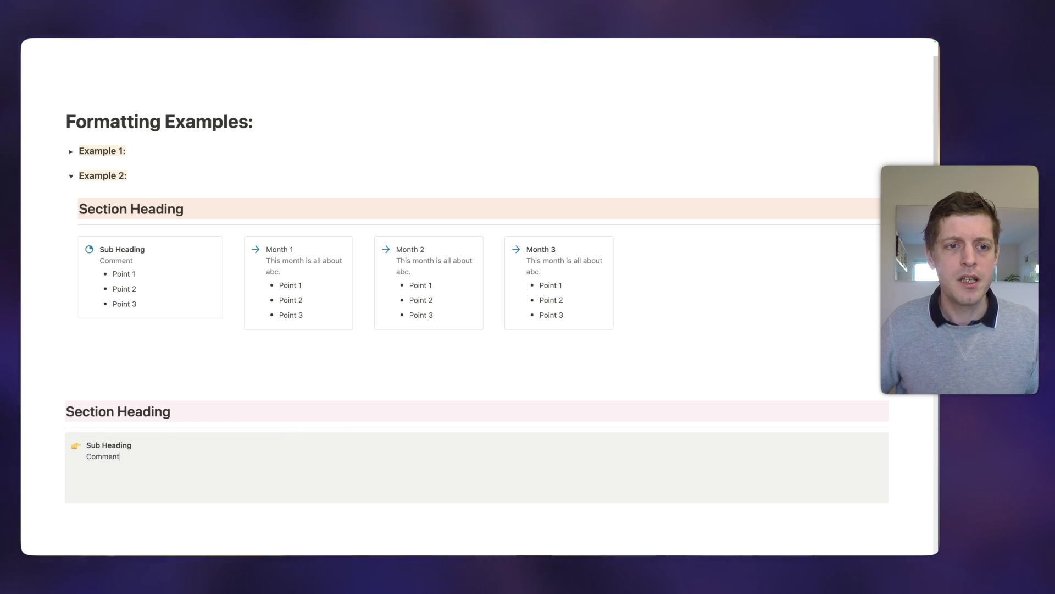
Create an empty bulleted list item below the callout and move it inside the callout, beneath Comment
key(shift+Return)
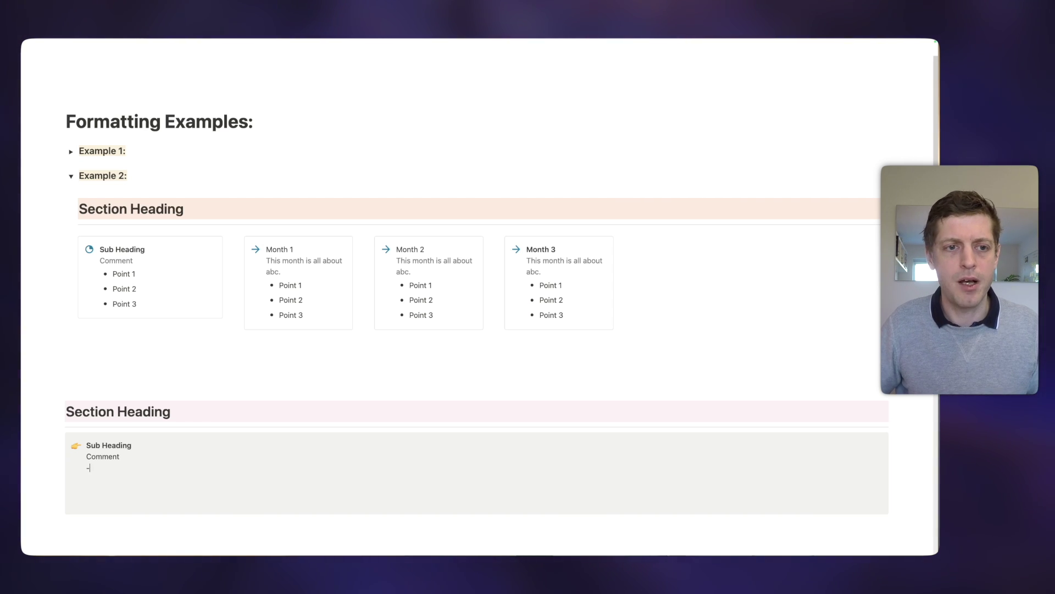
text(-)
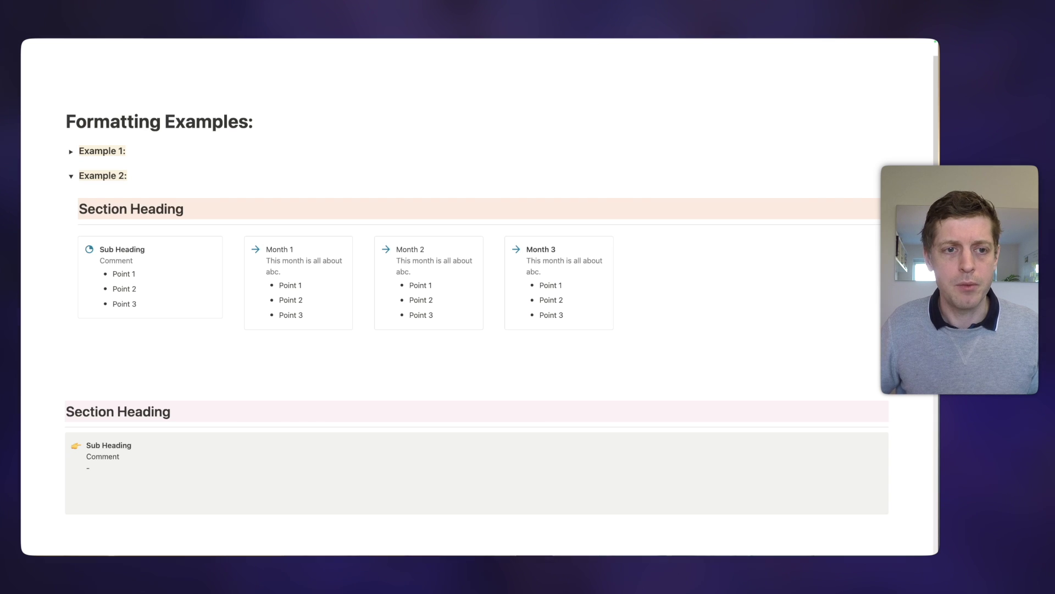
click(122, 523)
text(-)
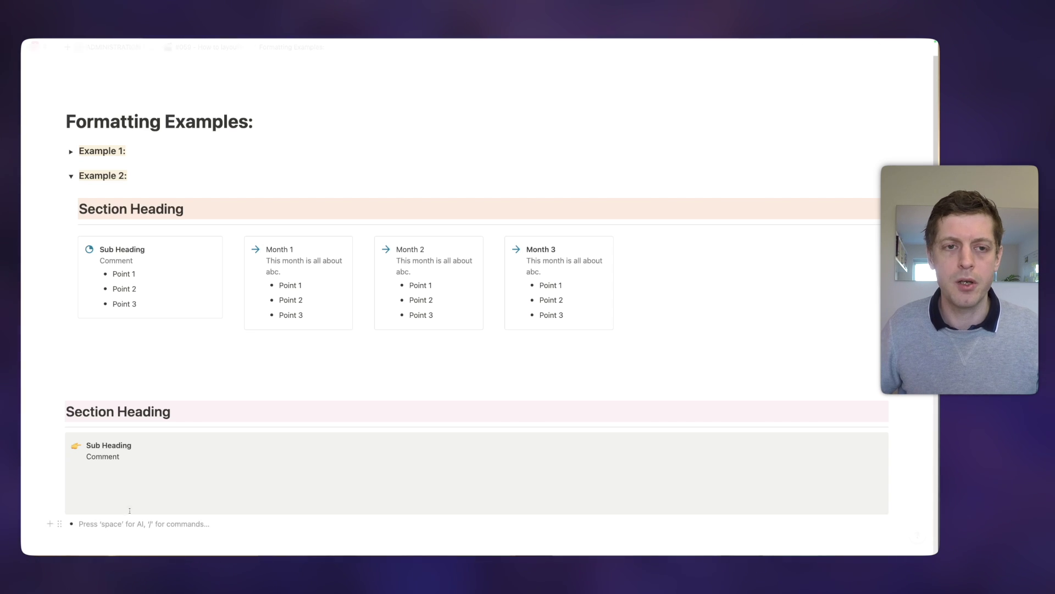
drag(57, 525, 89, 478)
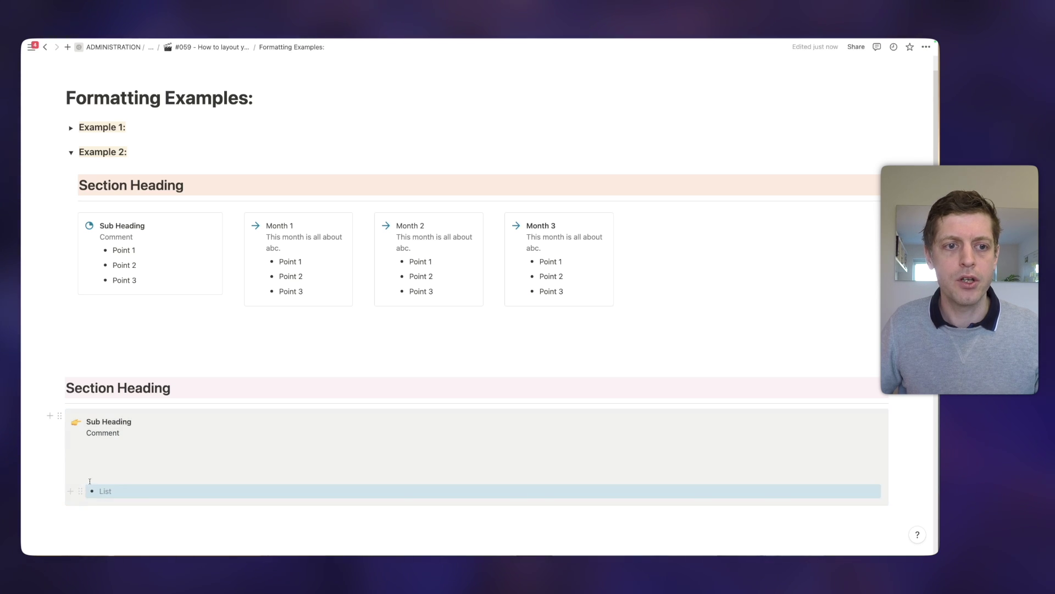
Remove the blank lines between Comment and the empty bullet inside the callout
click(89, 481)
key(BackSpace)
key(BackSpace)
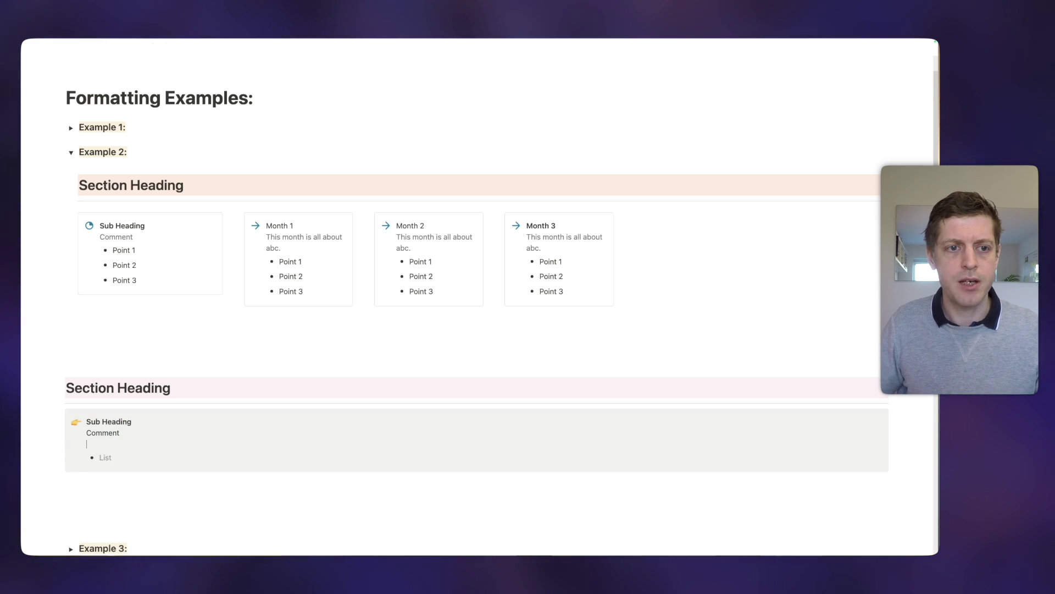
key(BackSpace)
Fill the callout's bulleted list with Point 1, Point 2 and Point 3
click(153, 449)
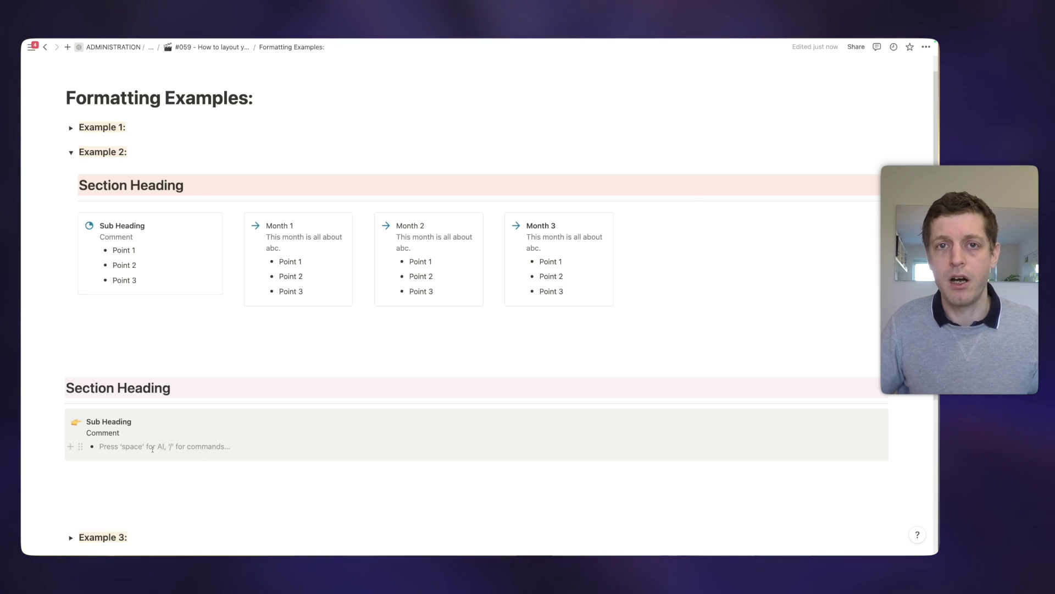
text(Point)
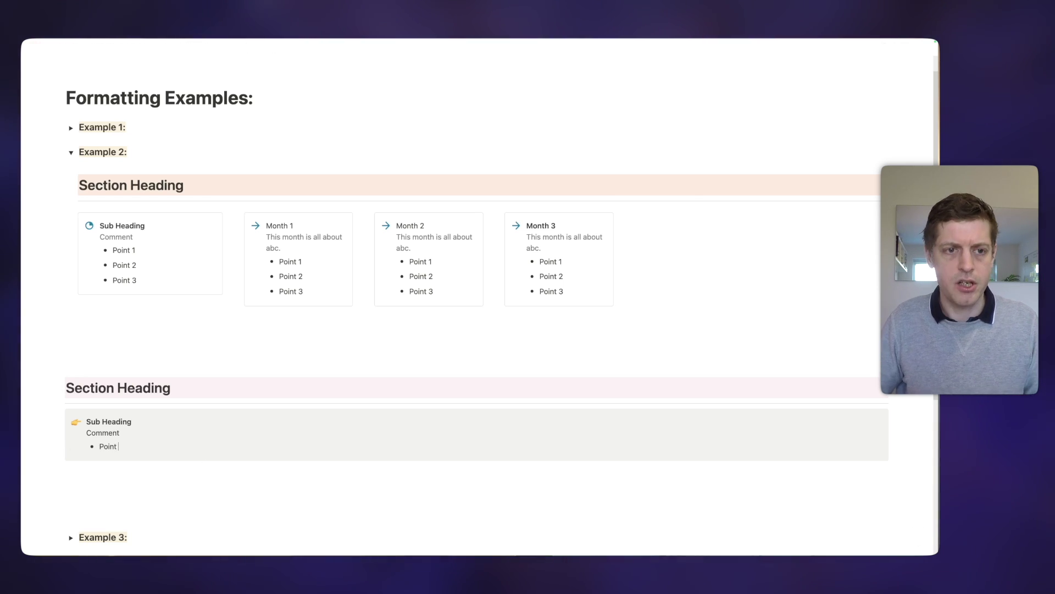
text( 1)
key(shift+Return)
key(BackSpace)
key(Return)
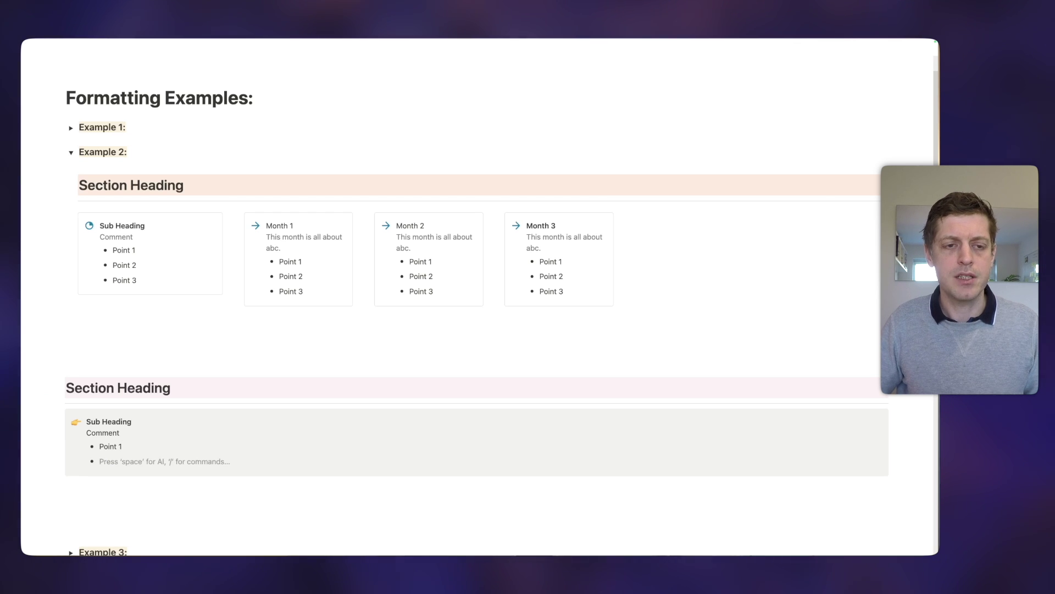
text(Point 2)
key(Return)
text(Point)
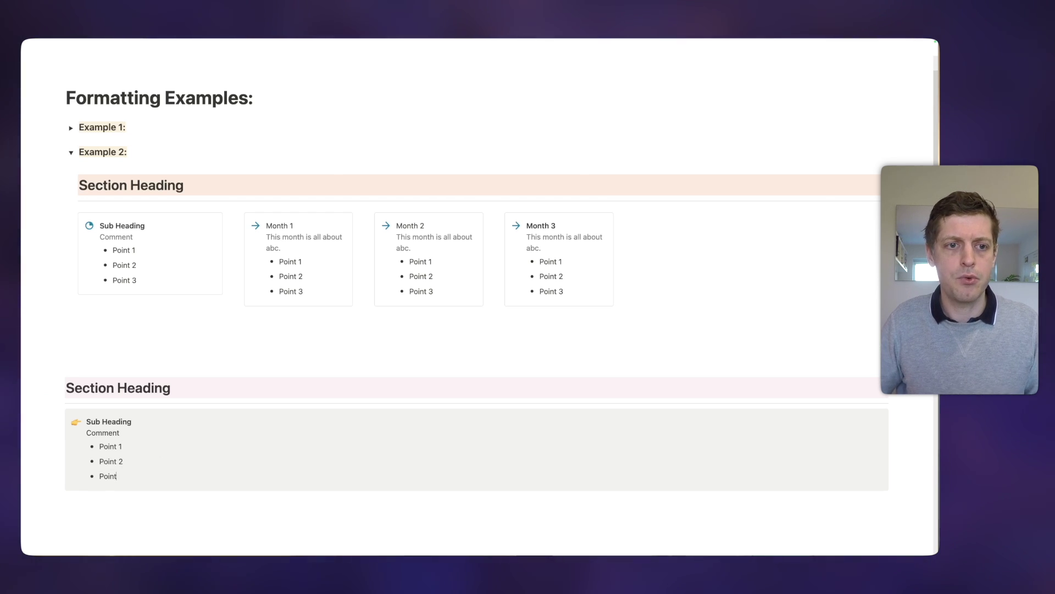
text( 3)
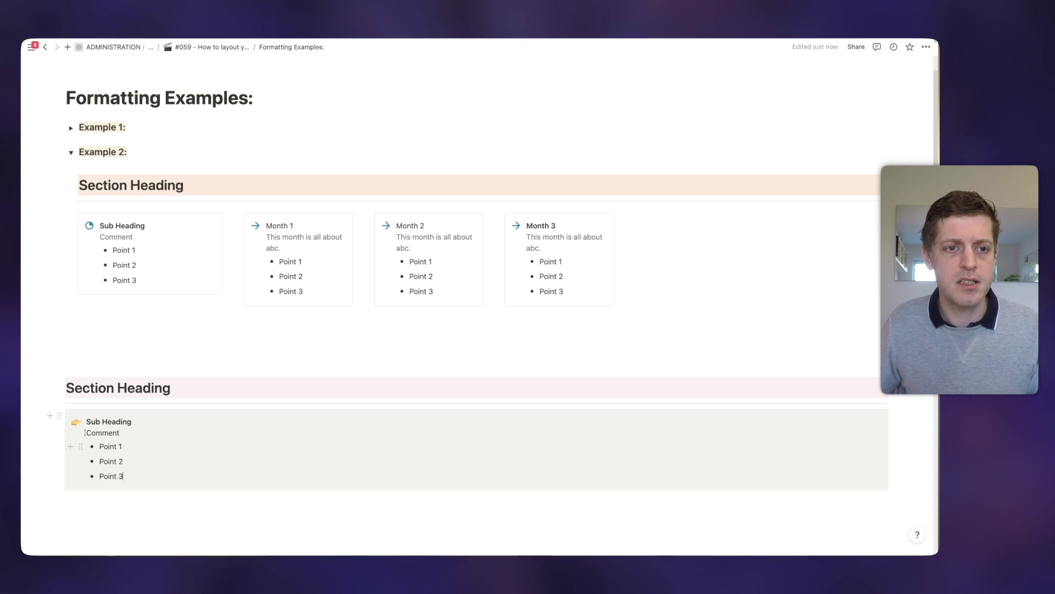
Set the Sub Heading callout's colour to Default background
click(59, 416)
mouse_move(103, 472)
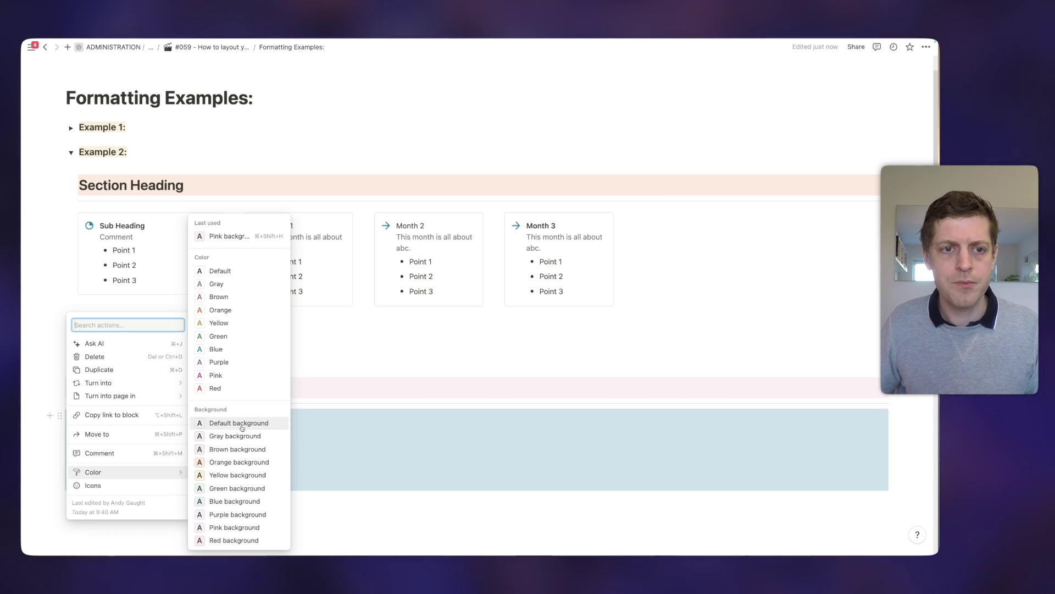
click(242, 425)
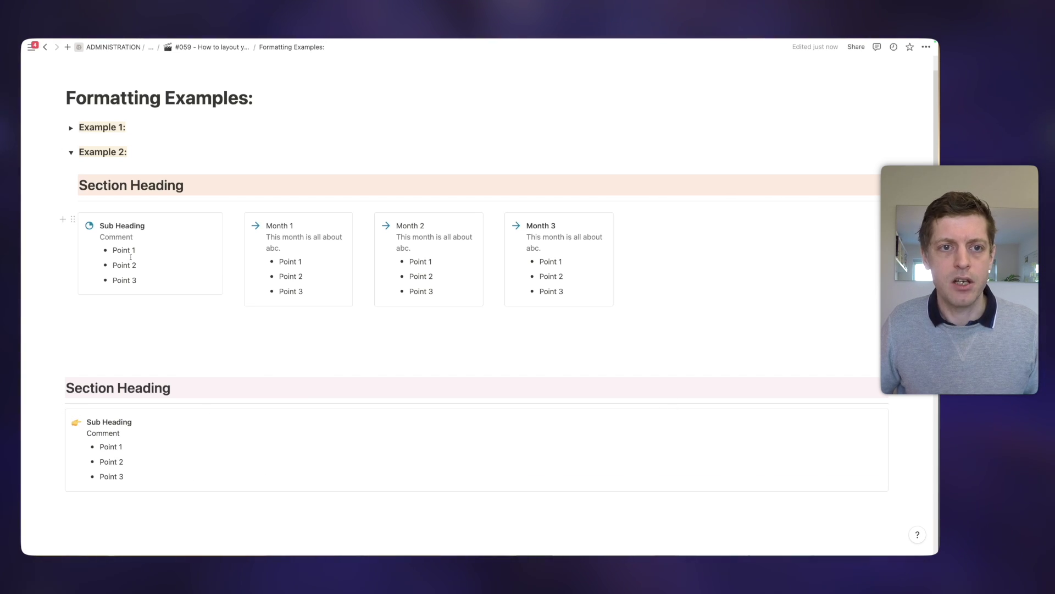
Insert a 4 columns block below the callout, move the callout into the first column and narrow that column
click(94, 502)
text(/col4)
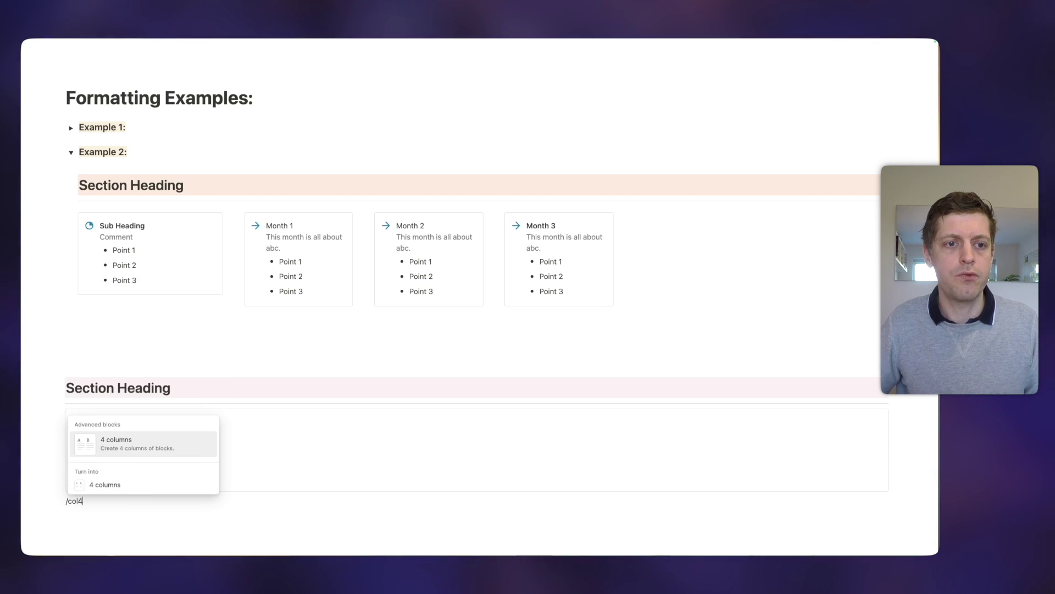
key(Return)
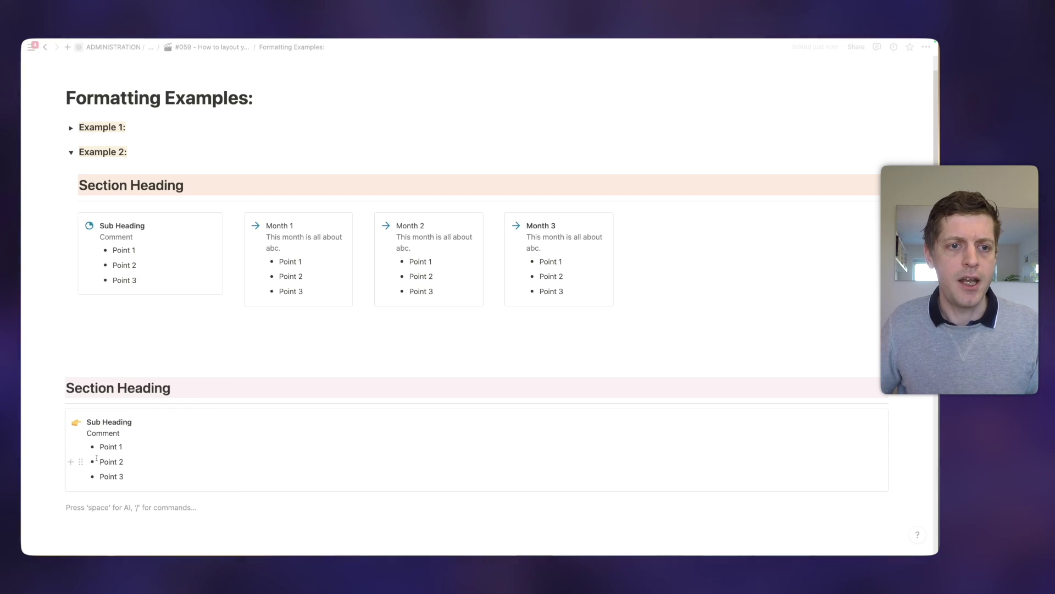
drag(61, 415, 74, 501)
drag(265, 417, 213, 418)
Insert a callout in the second column and change its icon to the right arrow emoji
click(257, 420)
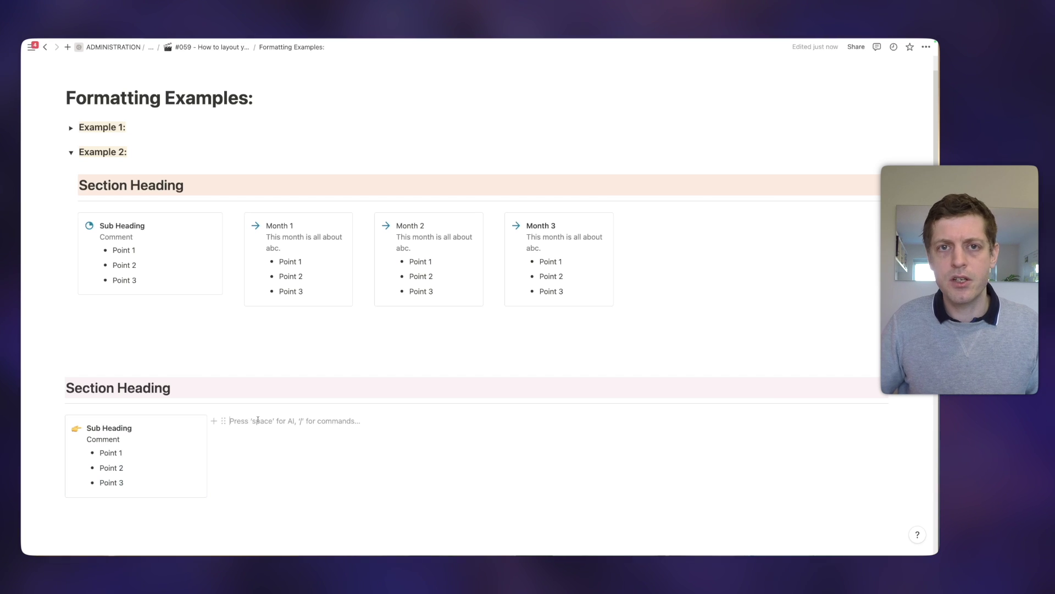
text(/call)
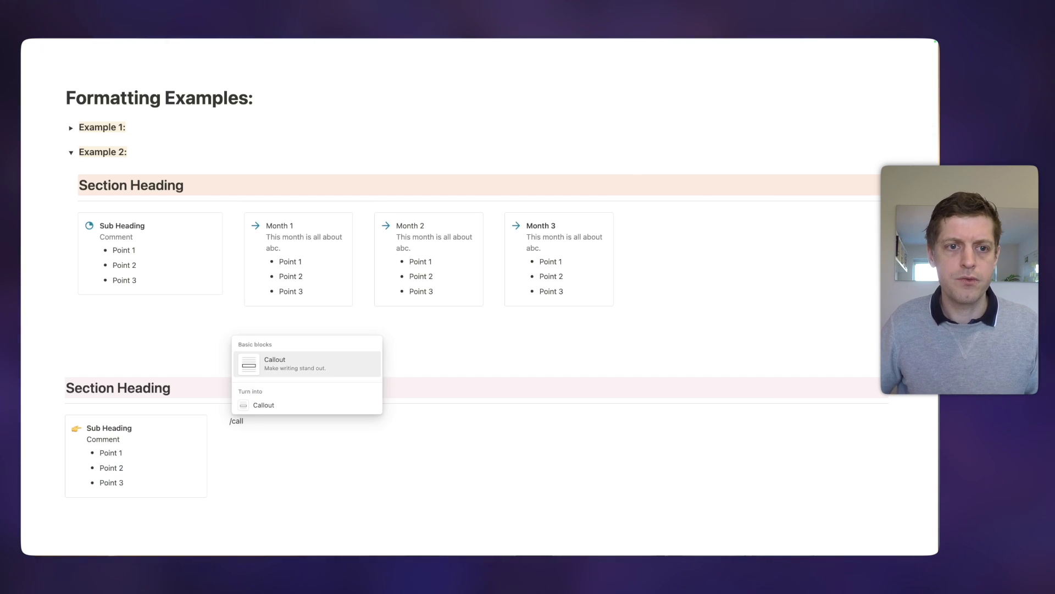
key(Return)
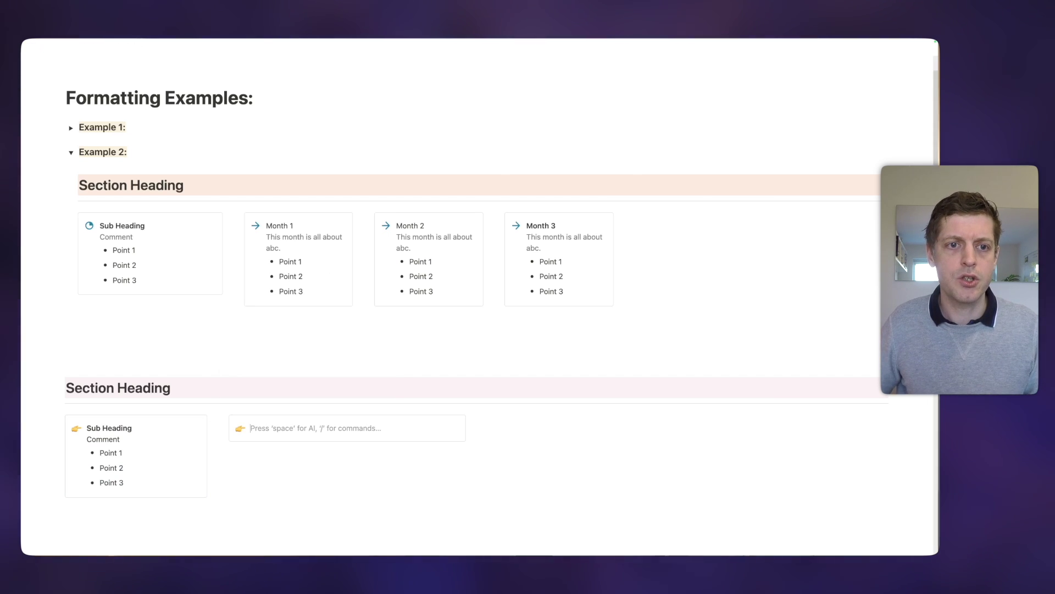
click(240, 428)
text(right)
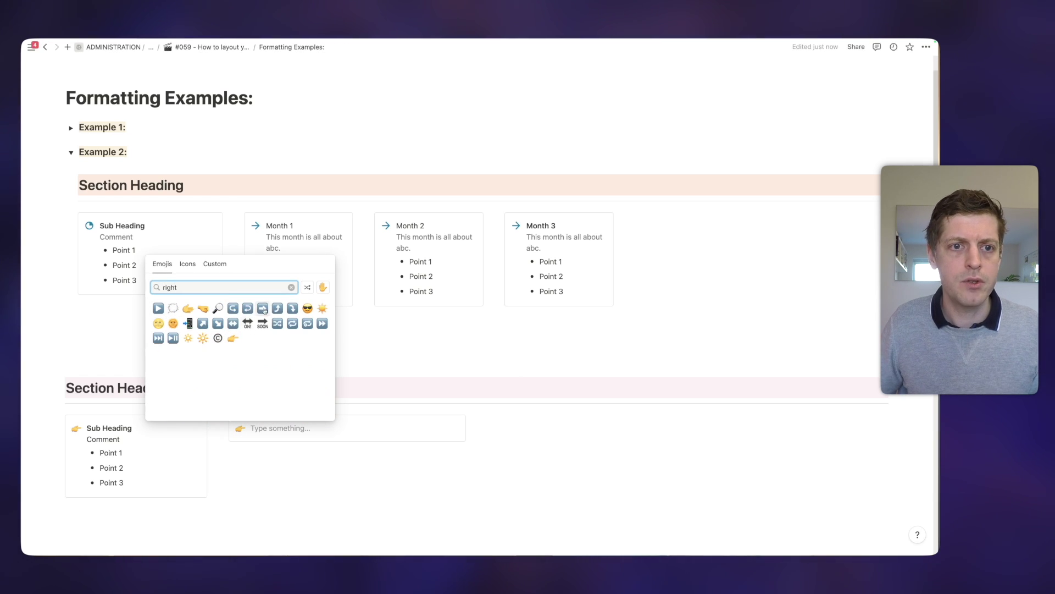
click(264, 309)
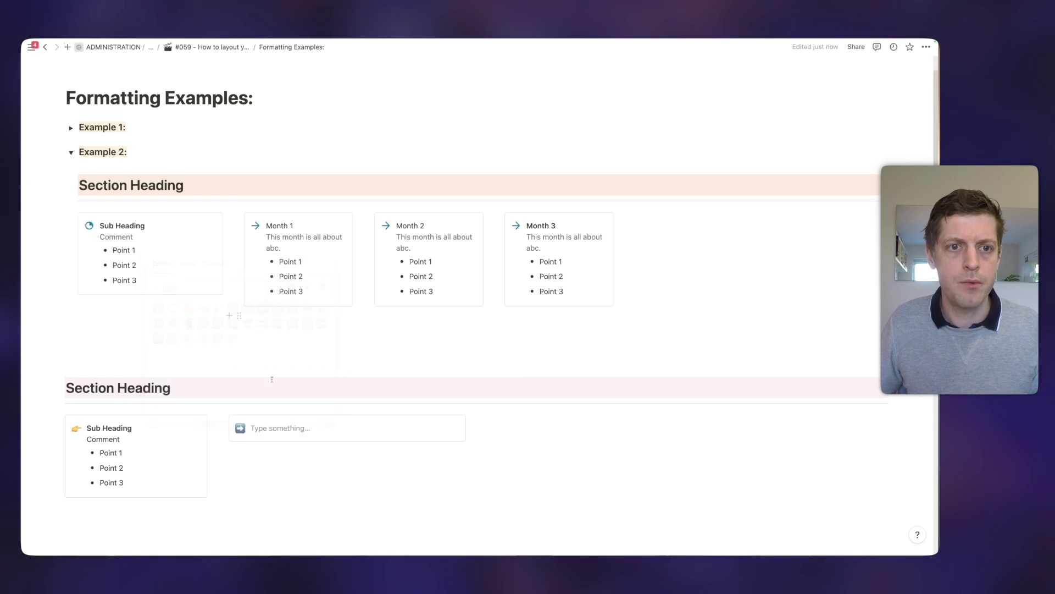
Enter "Month 1" in the new callout with "This month is all about abc" on the line below
click(257, 427)
text(Month 1)
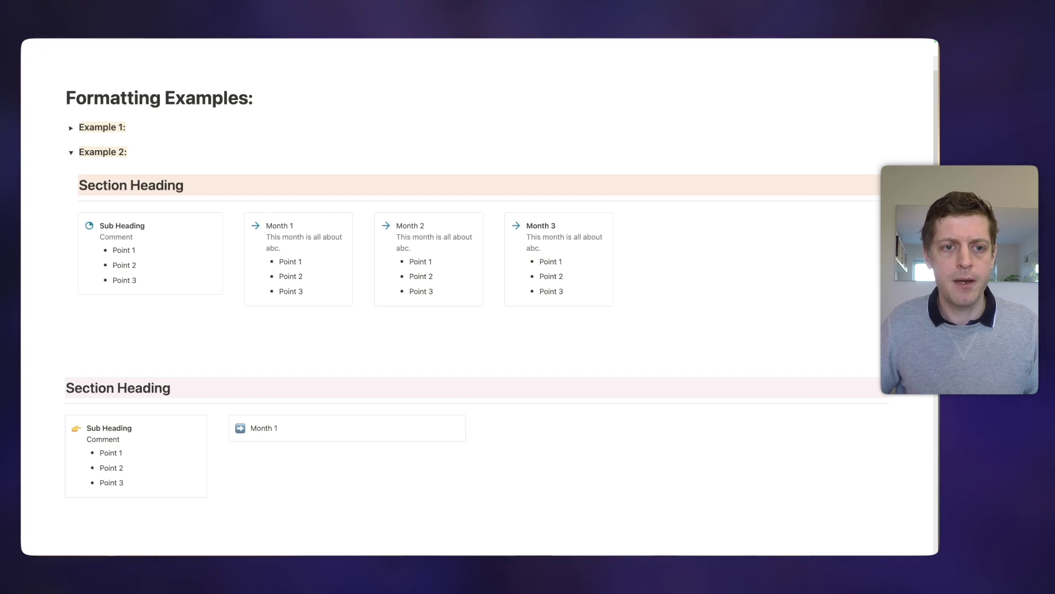
key(shift+Return)
text(The)
key(BackSpace)
text(is month)
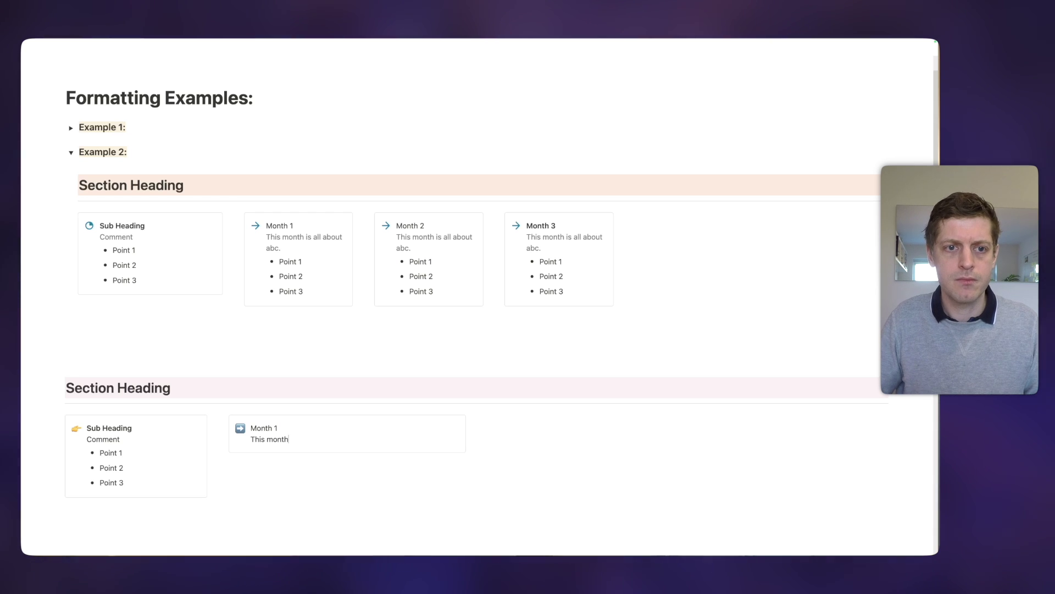
text( is all about ab)
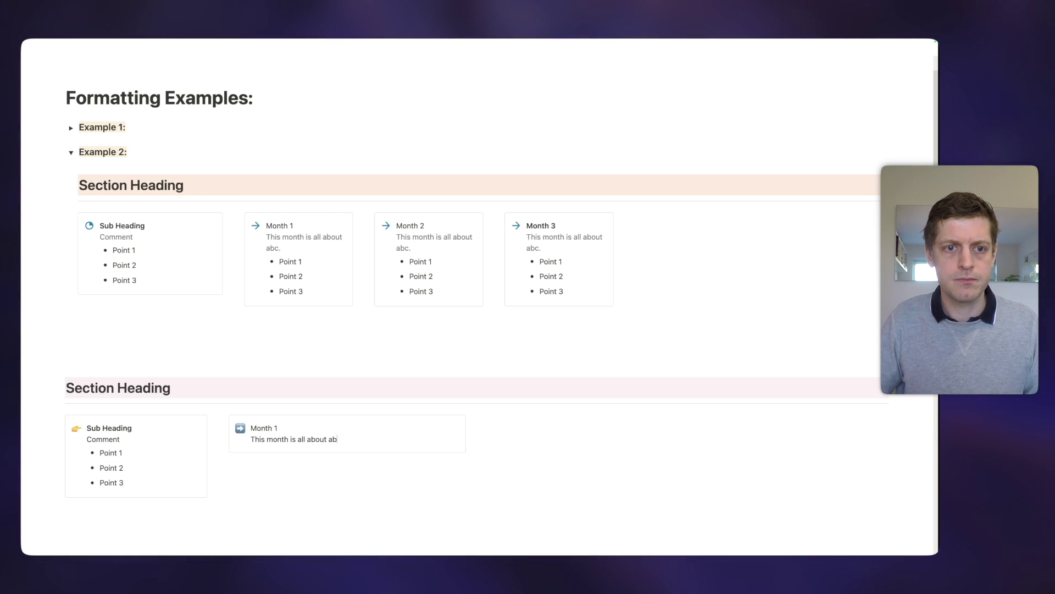
text(c)
Colour the "This month is all about abc" line gray
key(super+shift+Left)
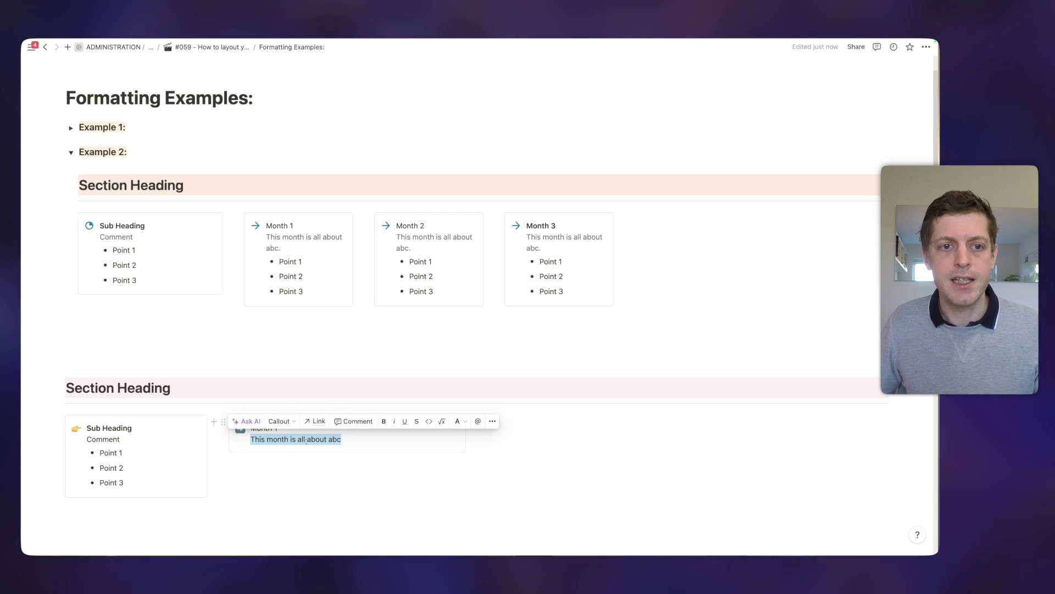
click(459, 422)
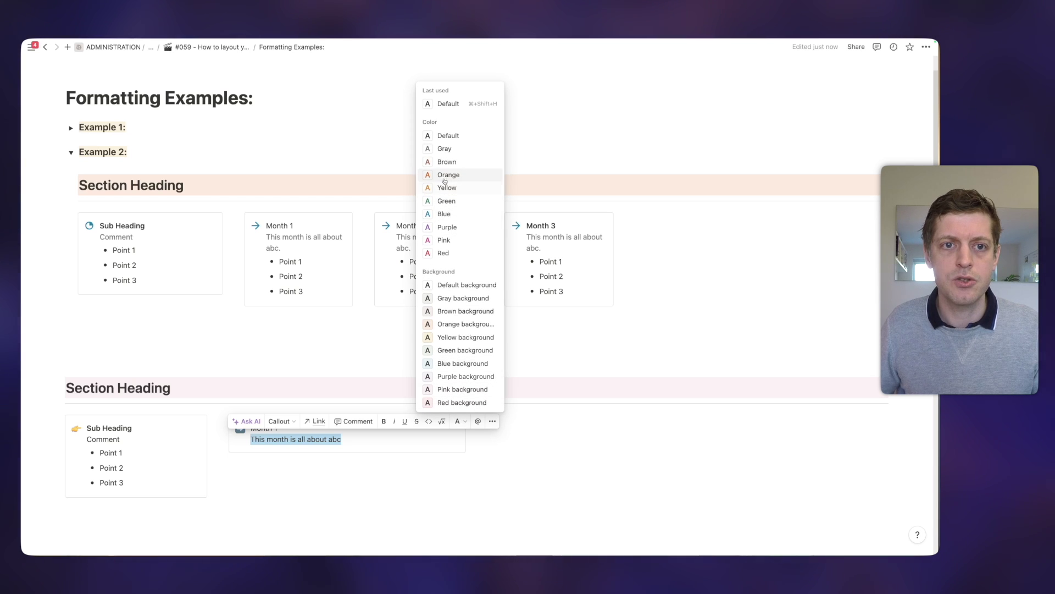
click(440, 149)
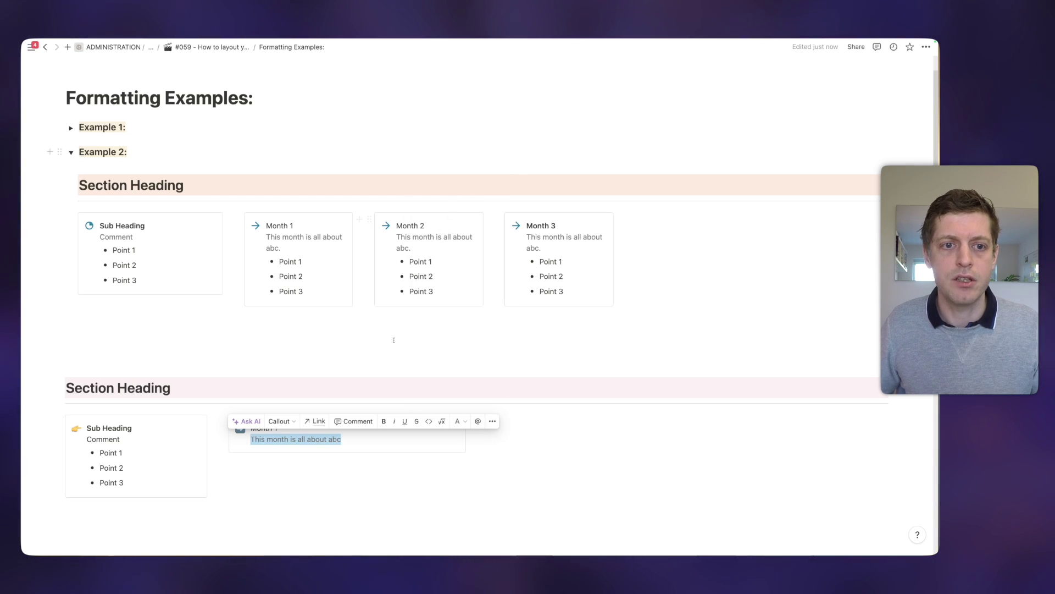
click(349, 440)
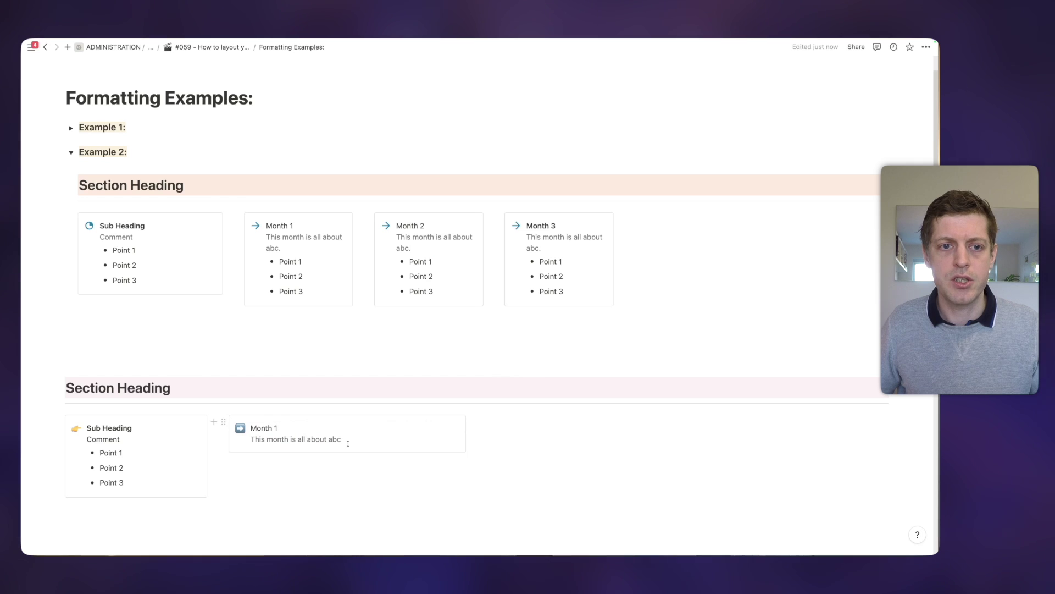
Add a bulleted list of Point 1, Point 2 and Point 3 inside the Month 1 callout and narrow its column
click(300, 458)
text(-)
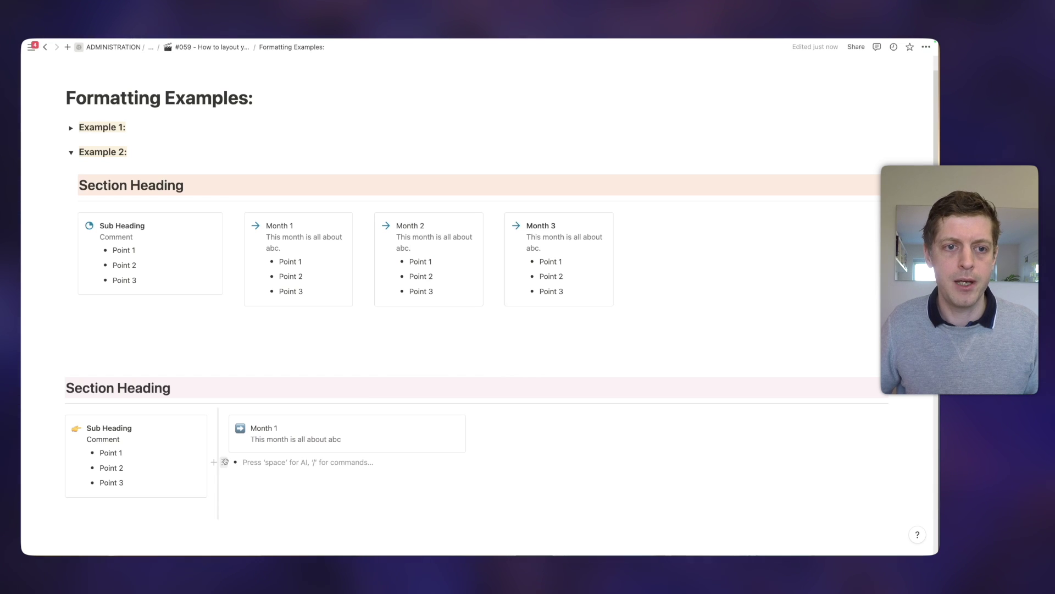
drag(224, 461, 256, 447)
text(Point 1)
key(Return)
text(POint 2)
key(Return)
text(Point 3)
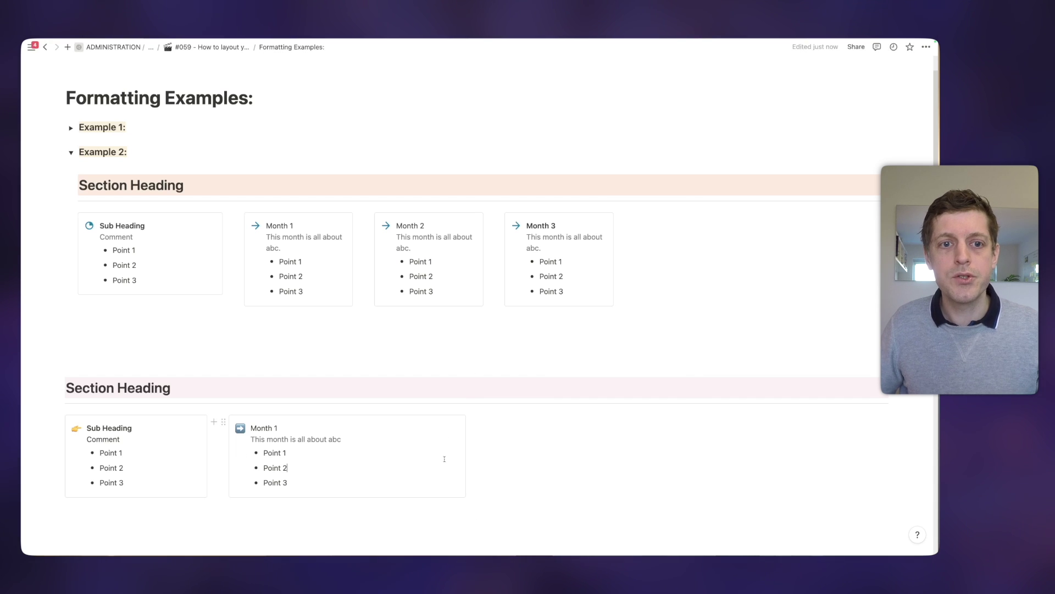
click(490, 421)
drag(476, 412, 459, 412)
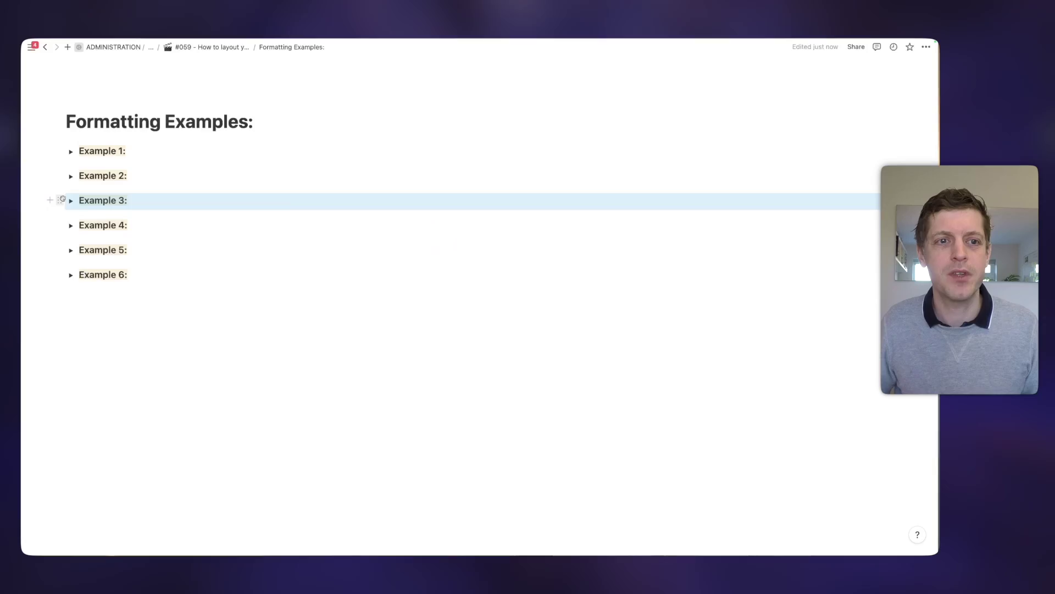
Expand Example 3 and insert a Heading 1 block in the empty space below its sample columns
click(72, 202)
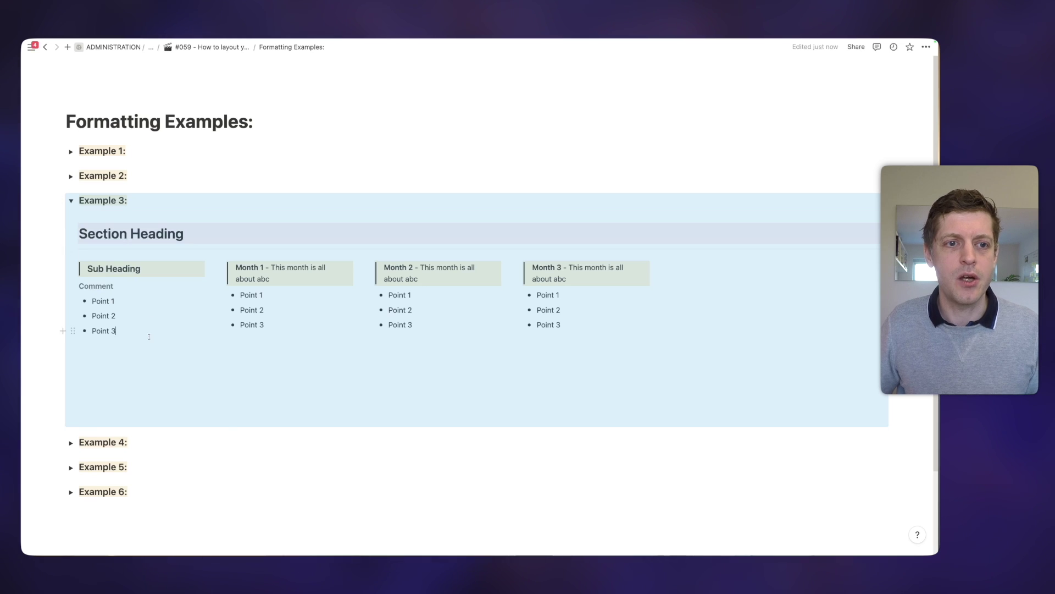
click(92, 223)
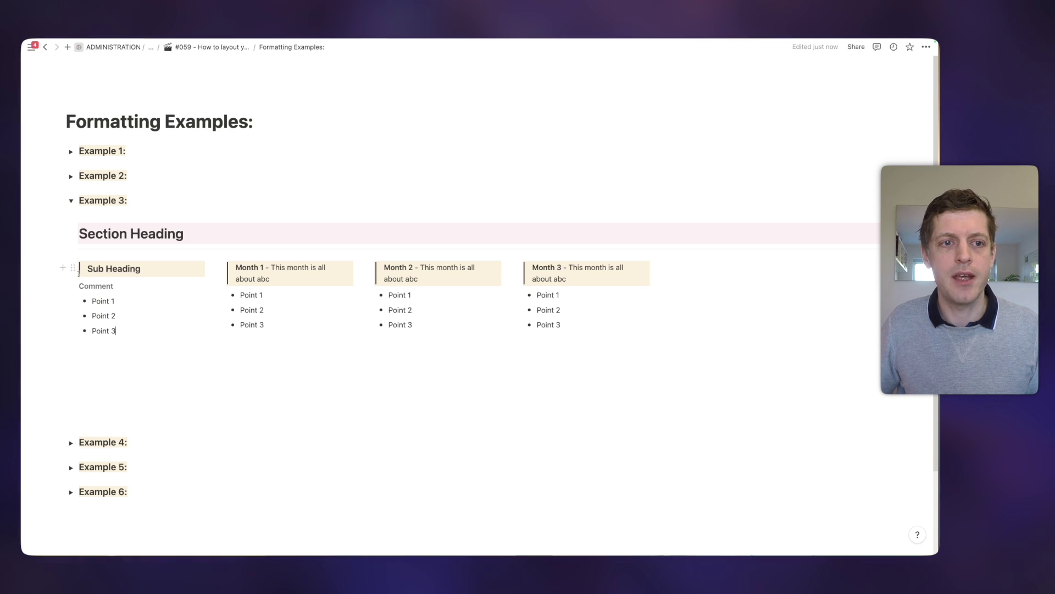
click(115, 383)
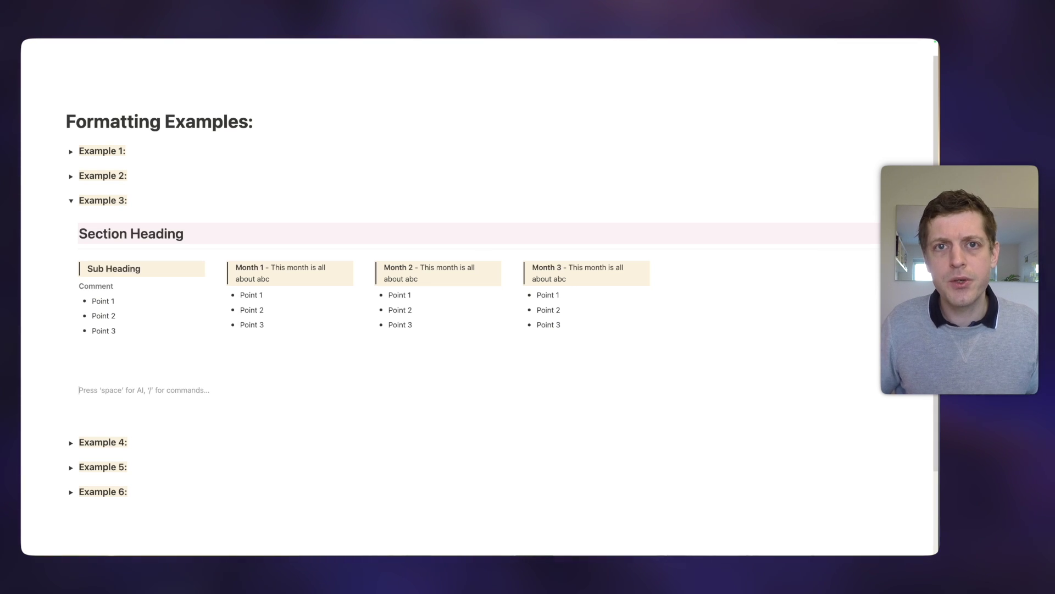
text(/)
key(Down)
key(Down)
key(Down)
key(Down)
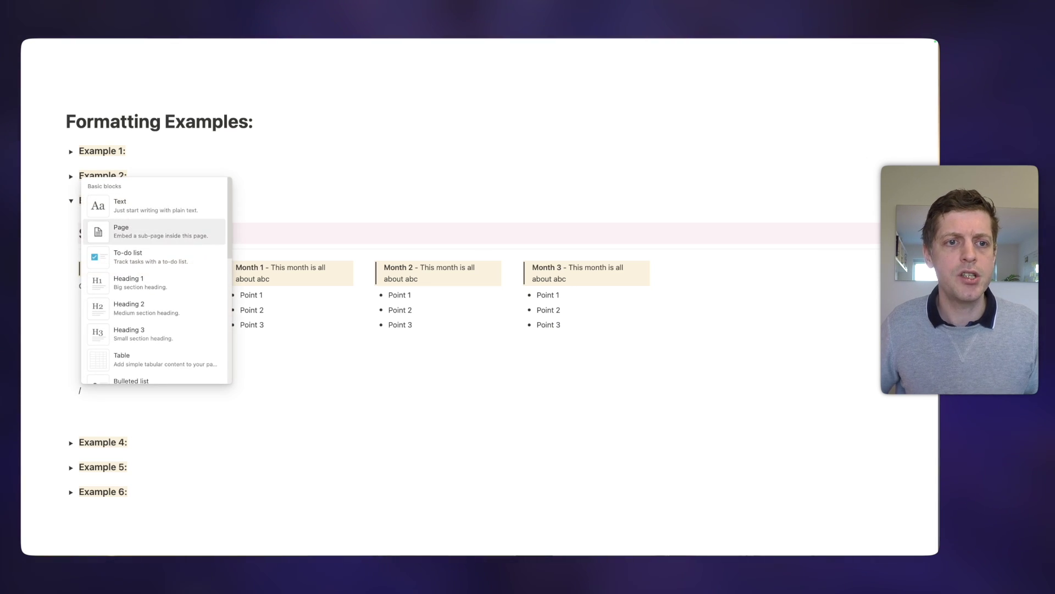
key(Down)
key(Up)
key(Up)
key(Up)
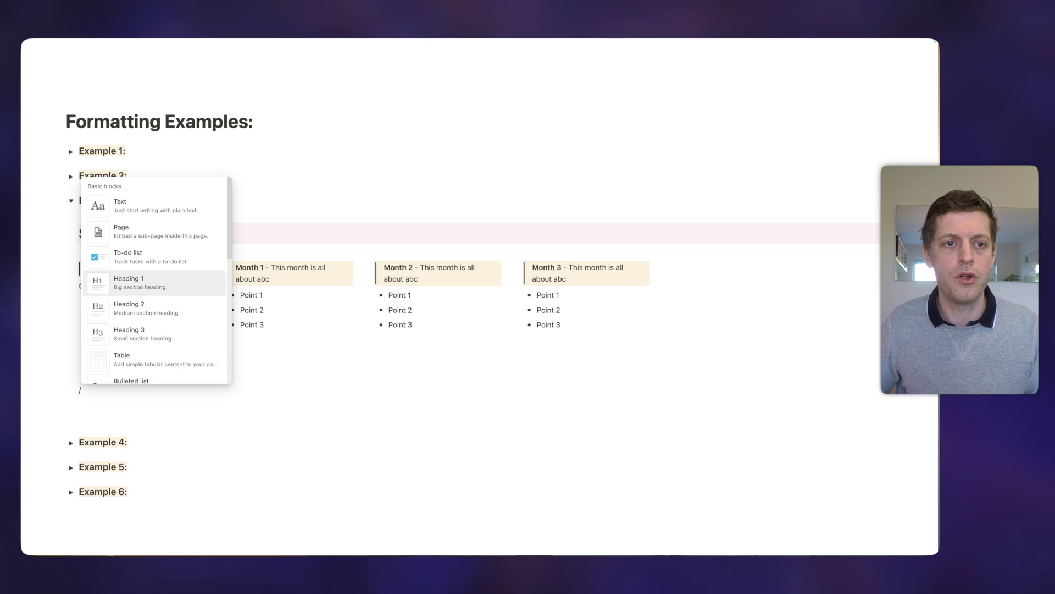
key(Return)
Enter "Section Heading" as the text of the new heading in Example 3
text(Section HEa)
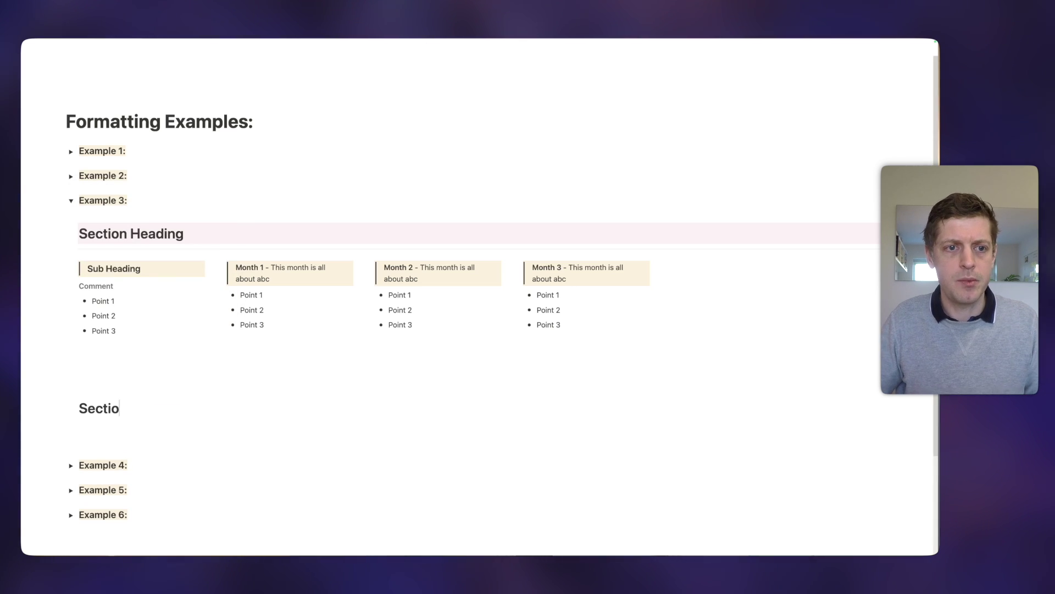
key(BackSpace)
key(BackSpace)
text(eading)
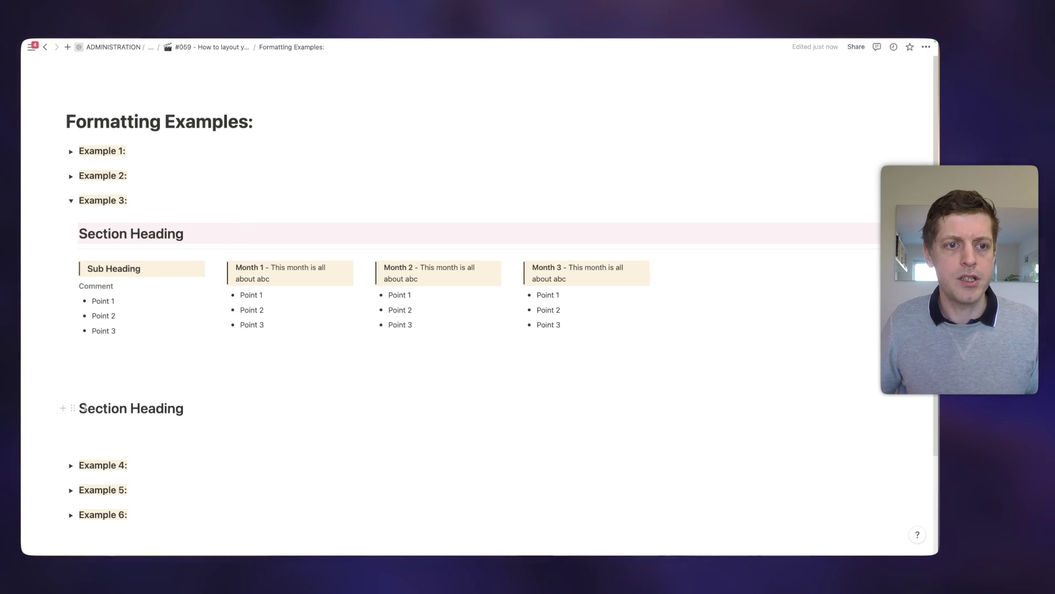
Give the new Section Heading a blue background and add a divider on the line below it
click(73, 407)
mouse_move(110, 471)
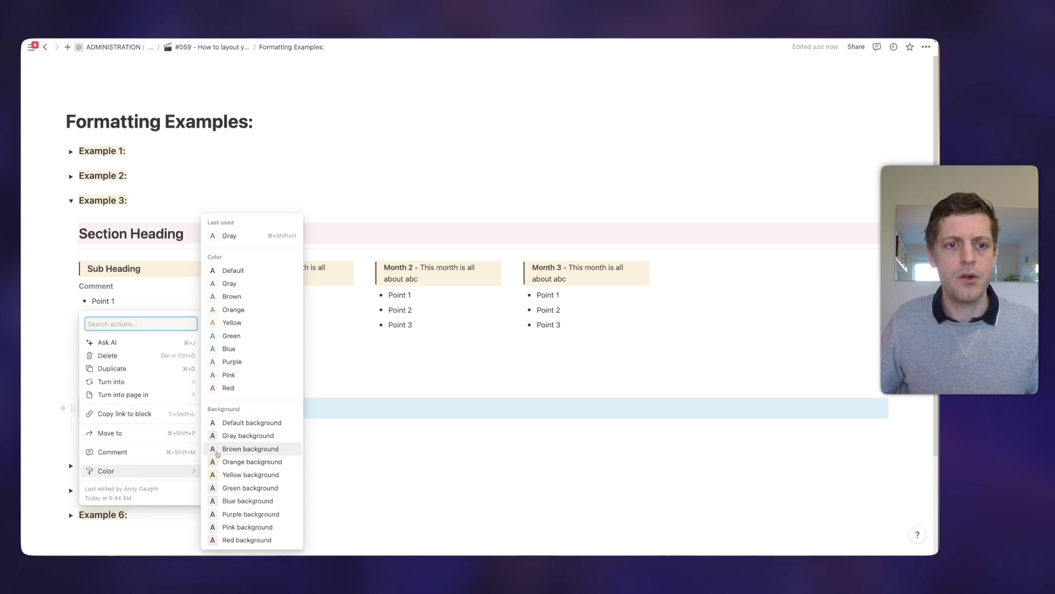
click(242, 500)
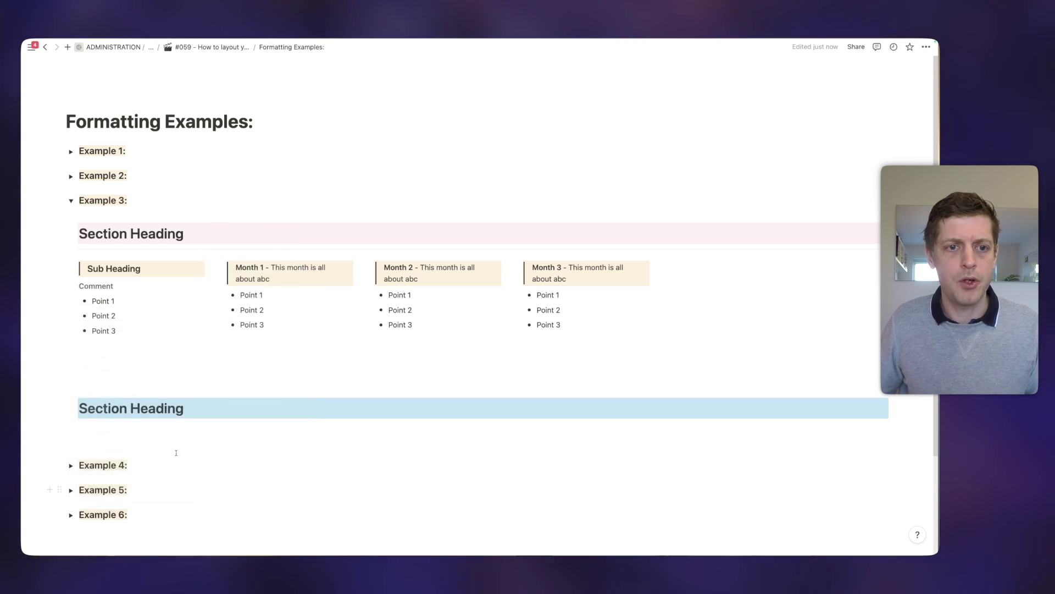
click(155, 434)
text(---)
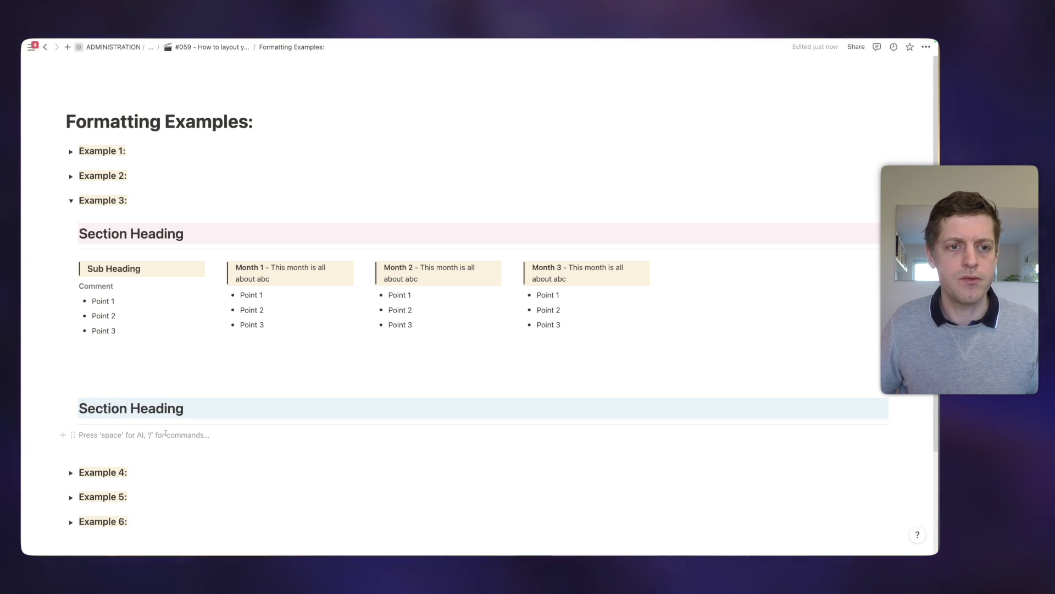
Insert a 4-column layout below the divider and add a quote block reading "Sub heading" in the first column
text(/col4)
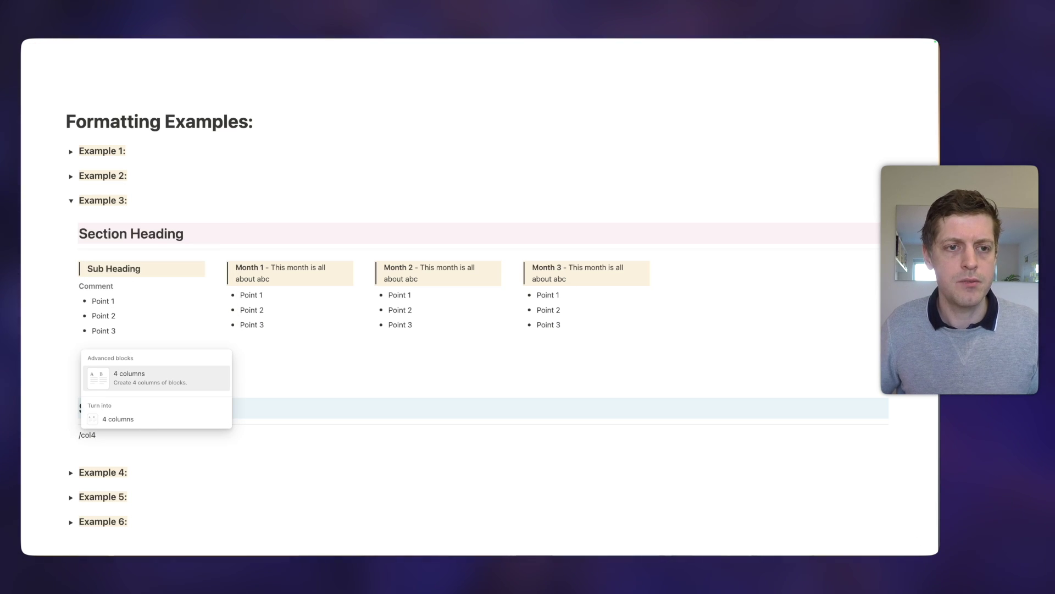
key(Return)
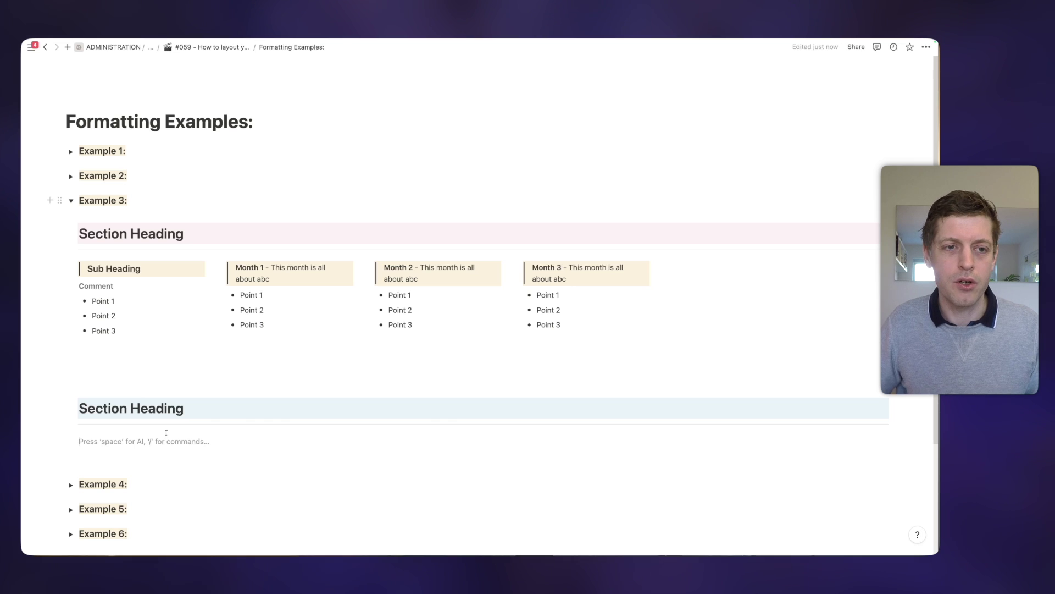
text(/quo)
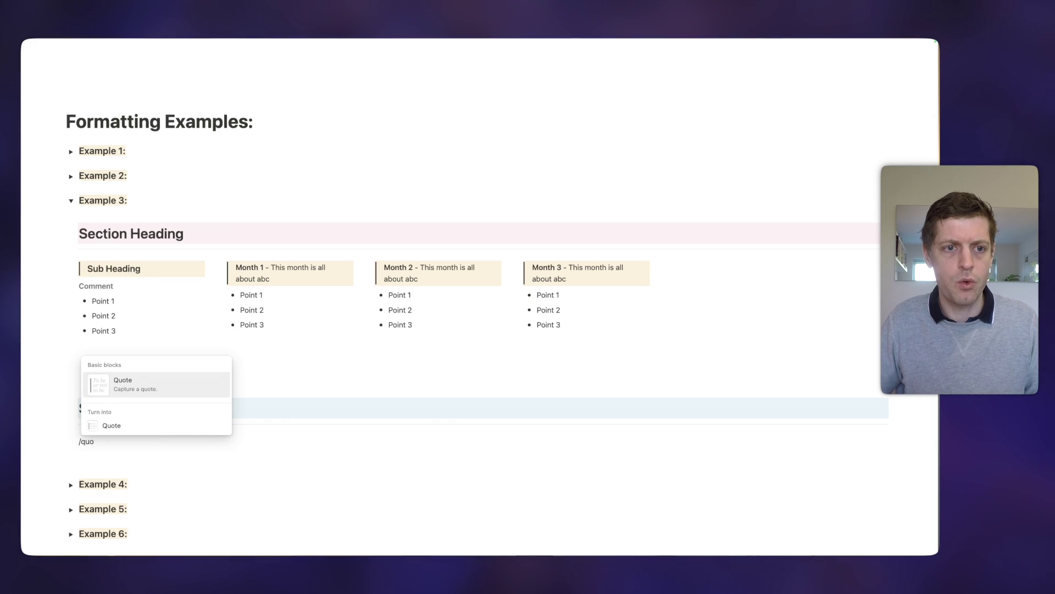
key(Return)
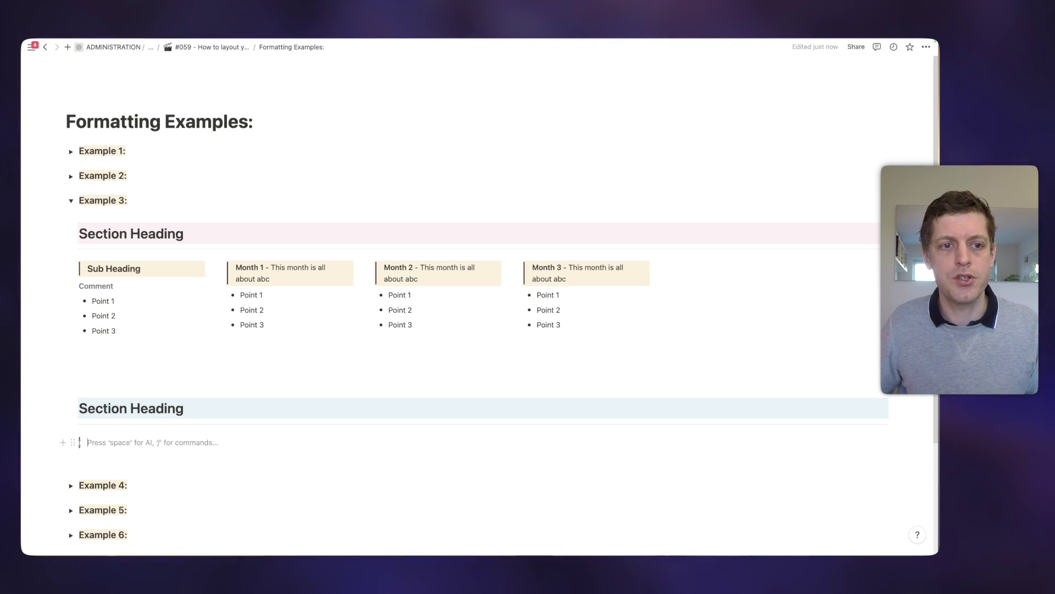
text(Sub heading)
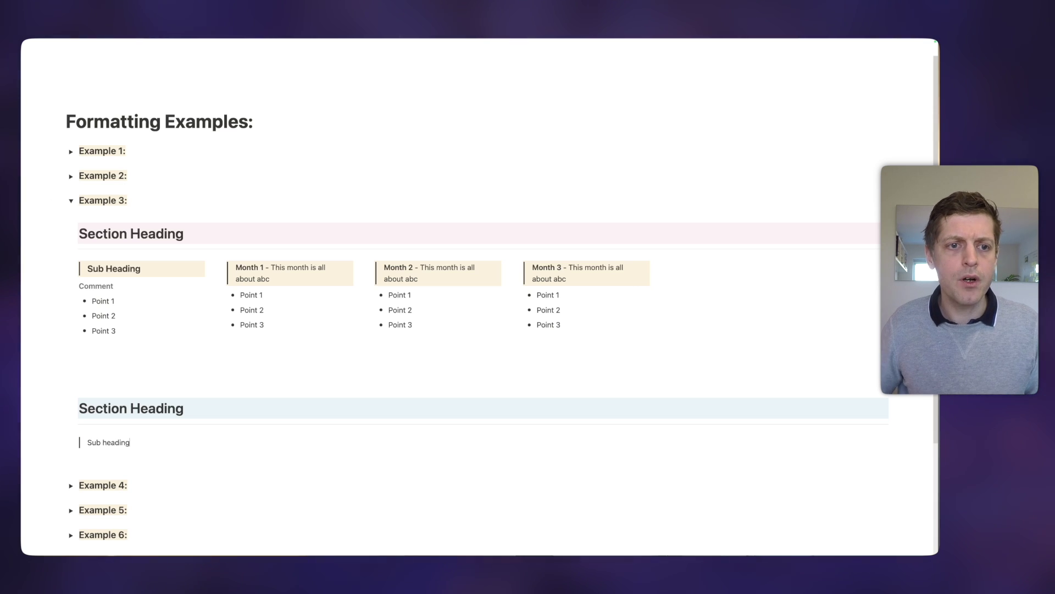
Make the "Sub heading" text bold and set its quote size to Large
key(shift+super+Left)
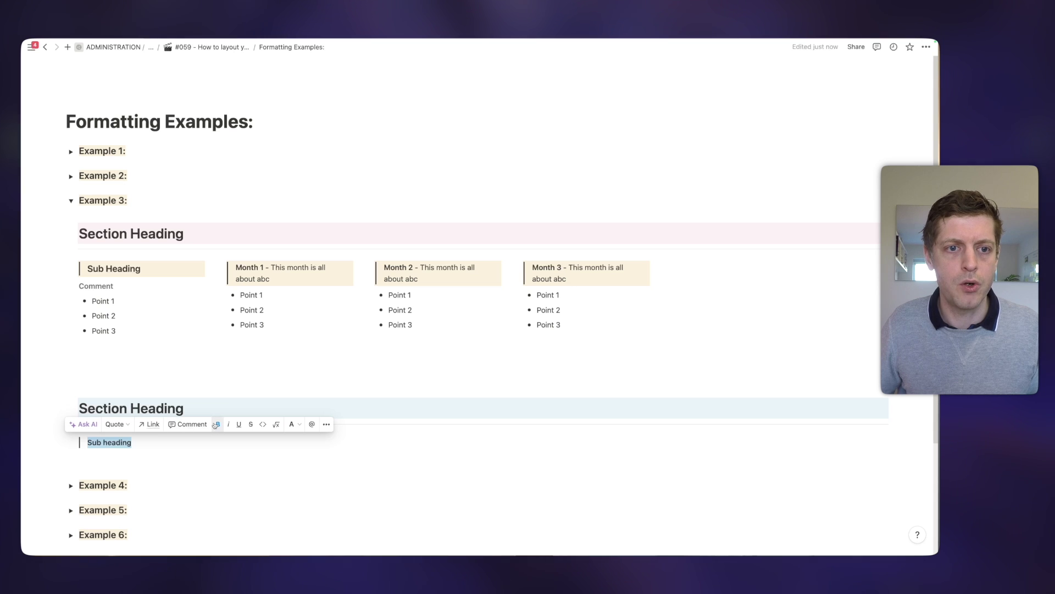
click(93, 442)
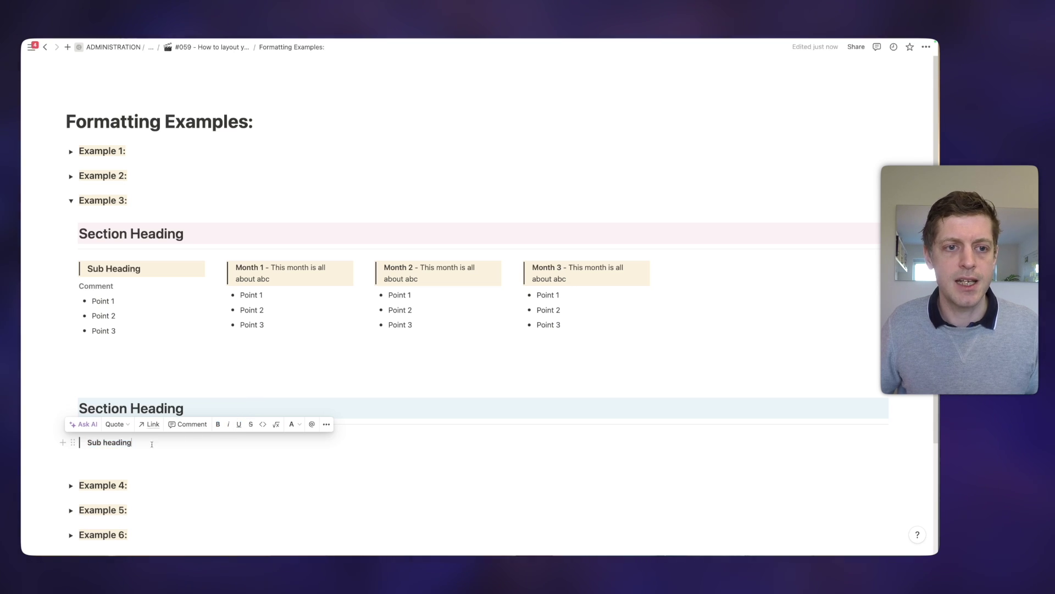
click(74, 442)
mouse_move(116, 521)
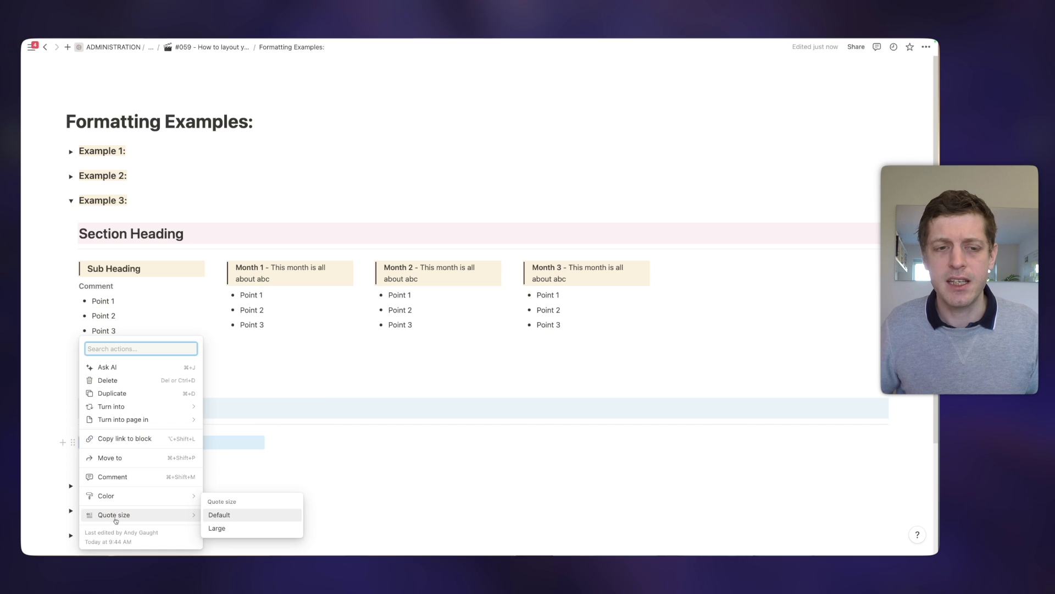
click(227, 527)
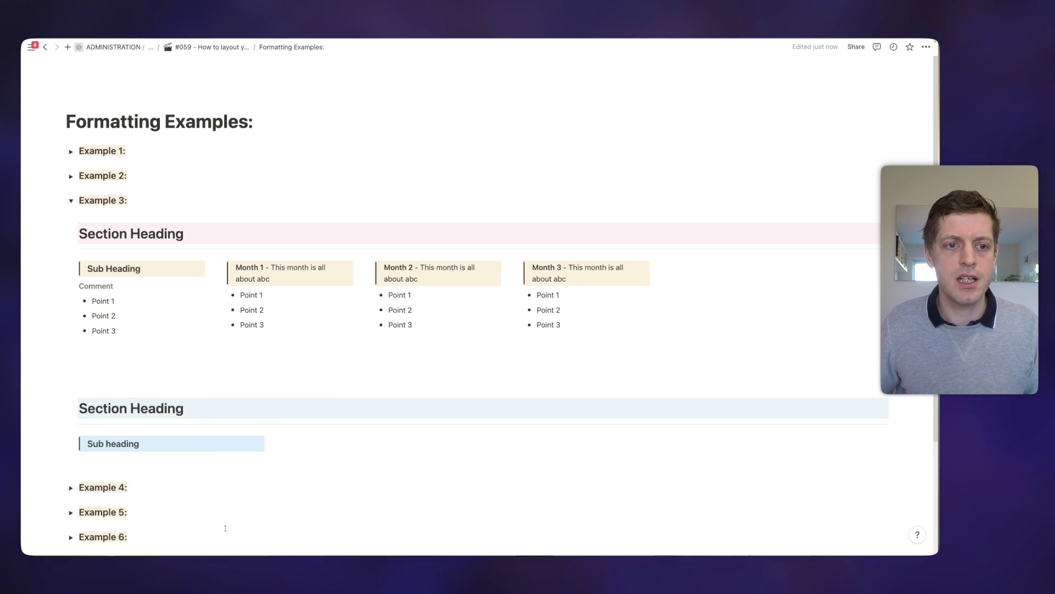
Add a "Comment" line below the Sub heading quote, followed by a bulleted item "Point 1"
click(158, 462)
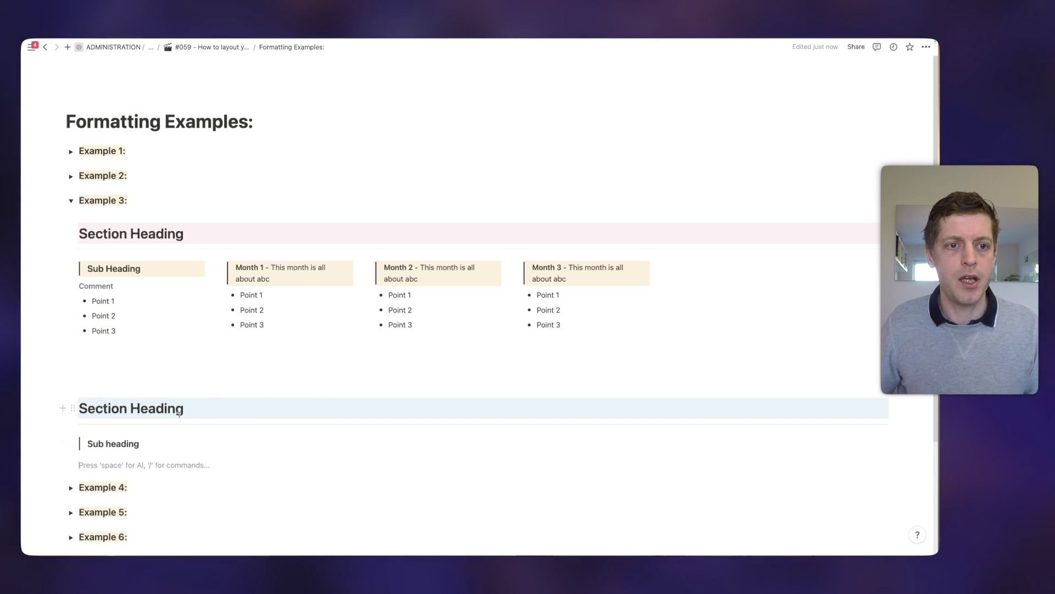
text(Comment)
key(Return)
text(- )
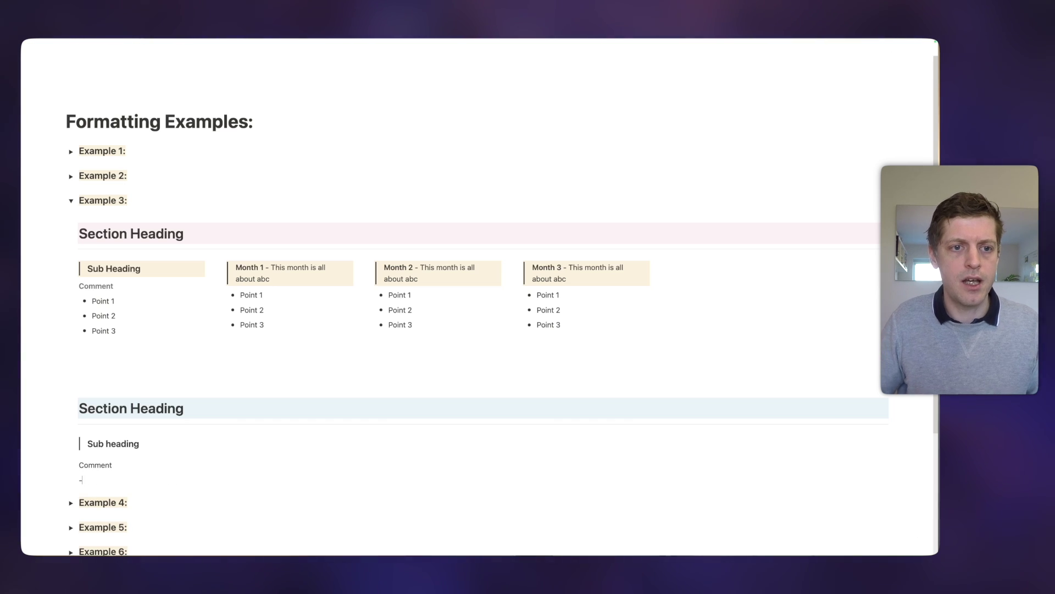
text(Point 1)
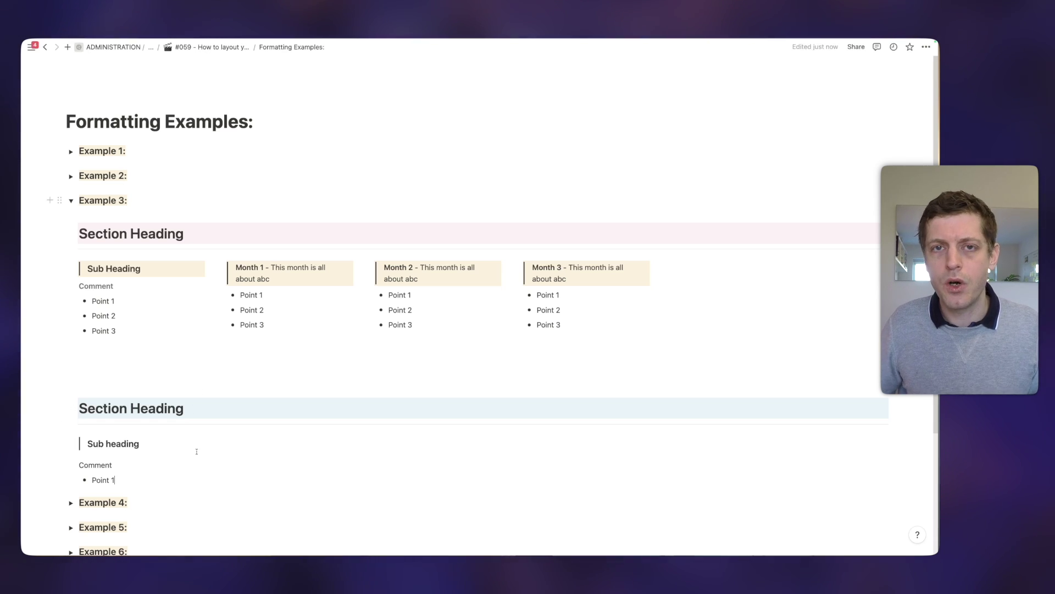
Insert a large quote in the second column reading "Month 1 - This month is all about abc"
click(307, 441)
text(/)
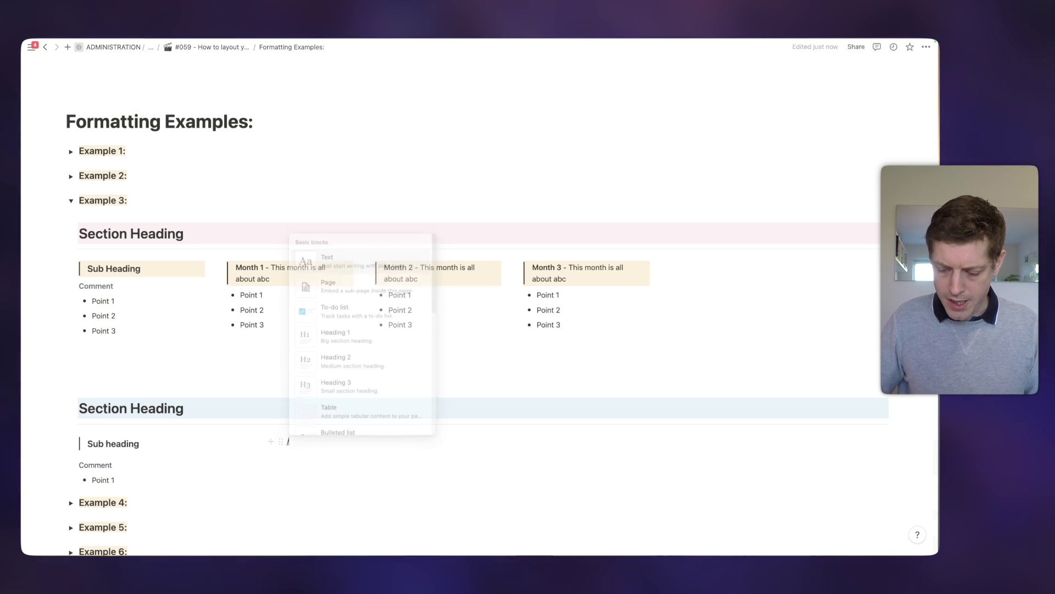
text(sp)
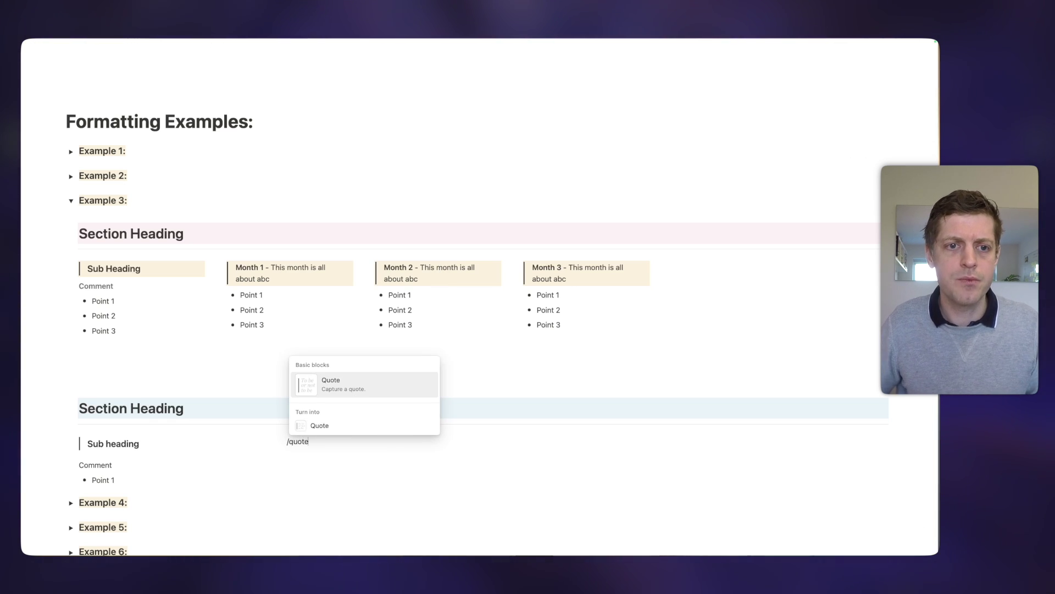
key(BackSpace)
key(BackSpace)
key(BackSpace)
text(Month 1 - This month is all about abc)
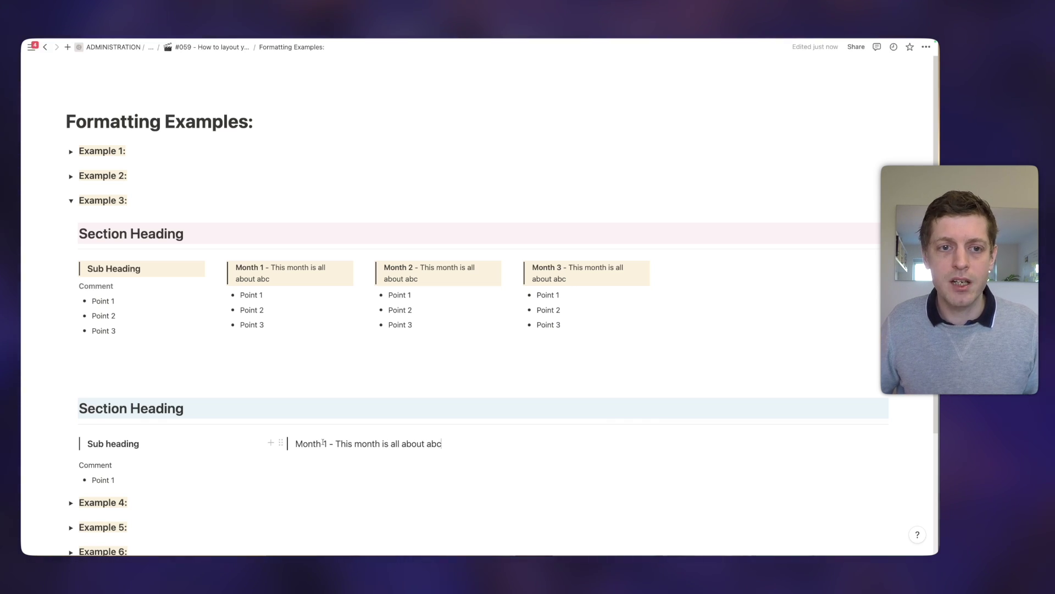
Make "Month 1" bold in the second column's quote and give the quote a yellow background
drag(296, 444, 329, 444)
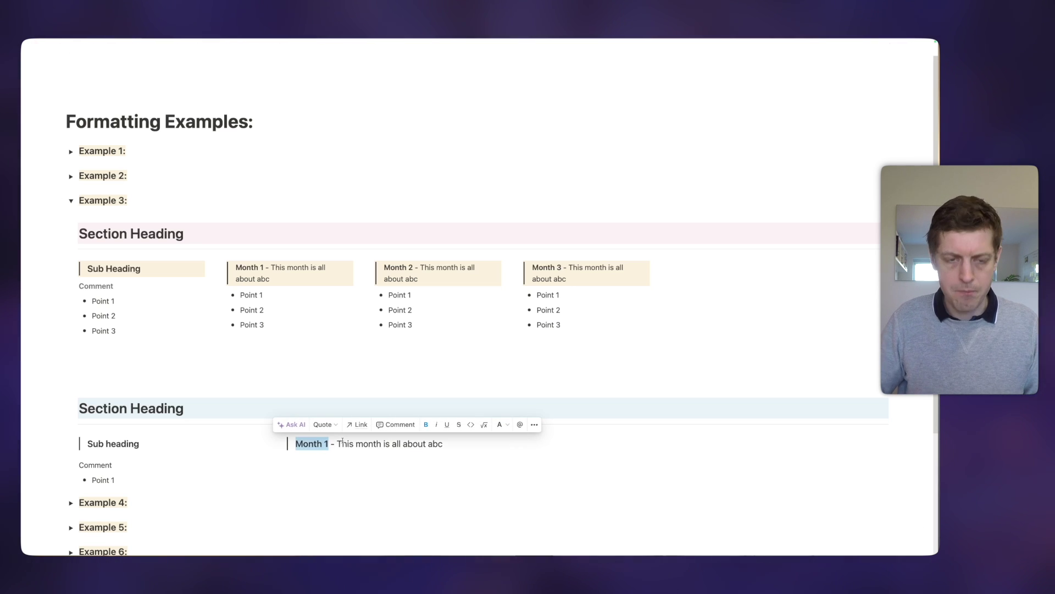
click(321, 445)
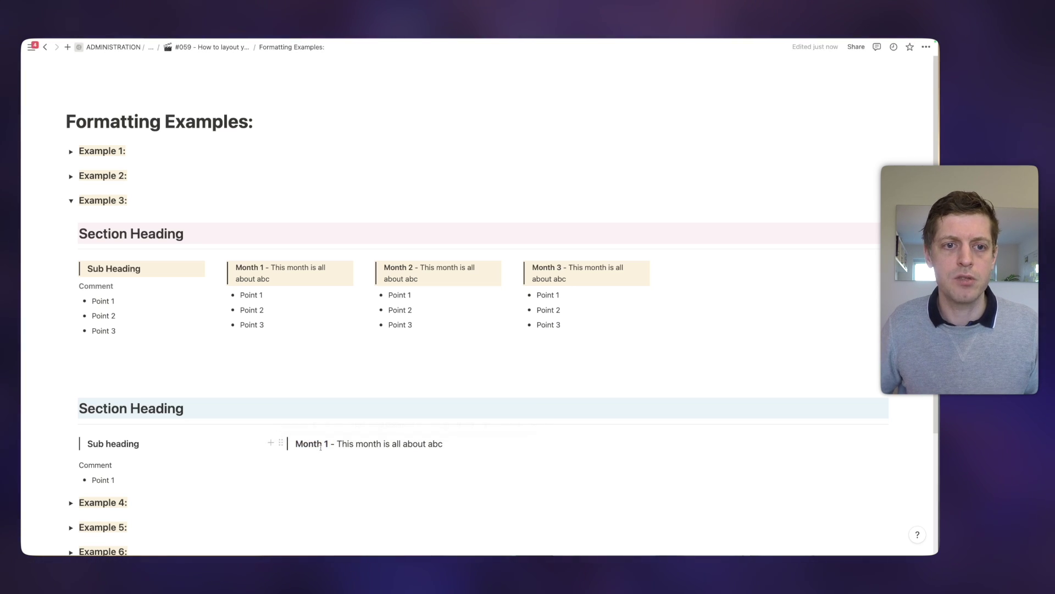
click(281, 442)
mouse_move(219, 496)
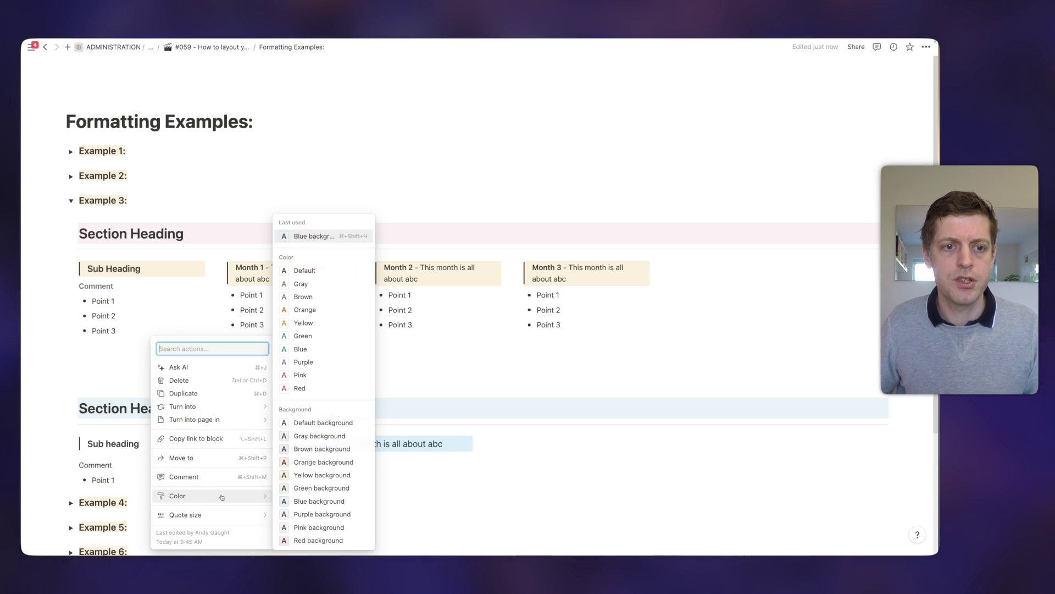
click(322, 474)
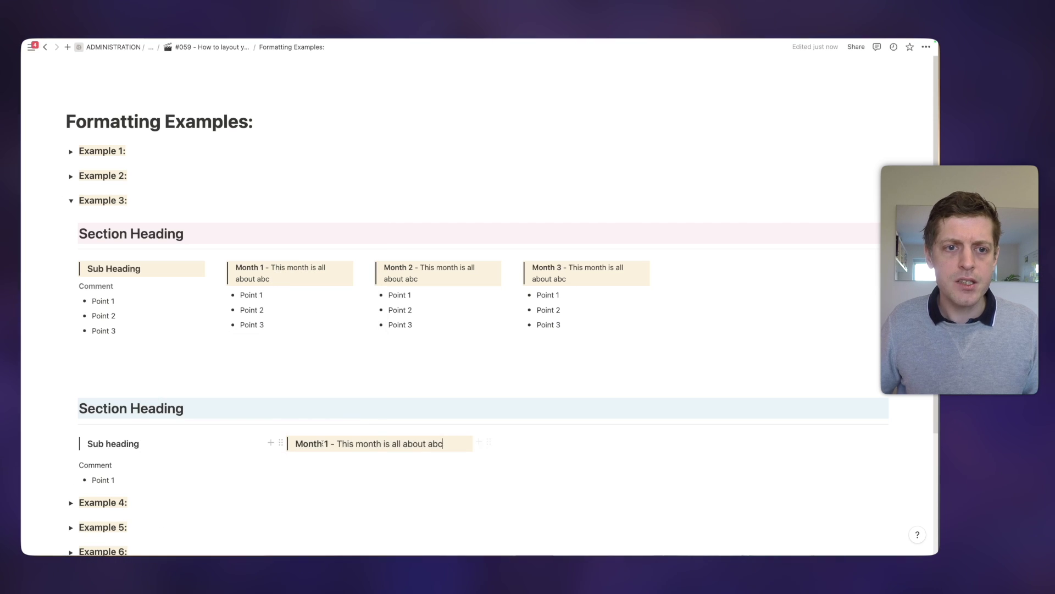
Narrow the first column and start a bulleted list with "Point 1" below the Month 1 quote
drag(275, 431, 236, 431)
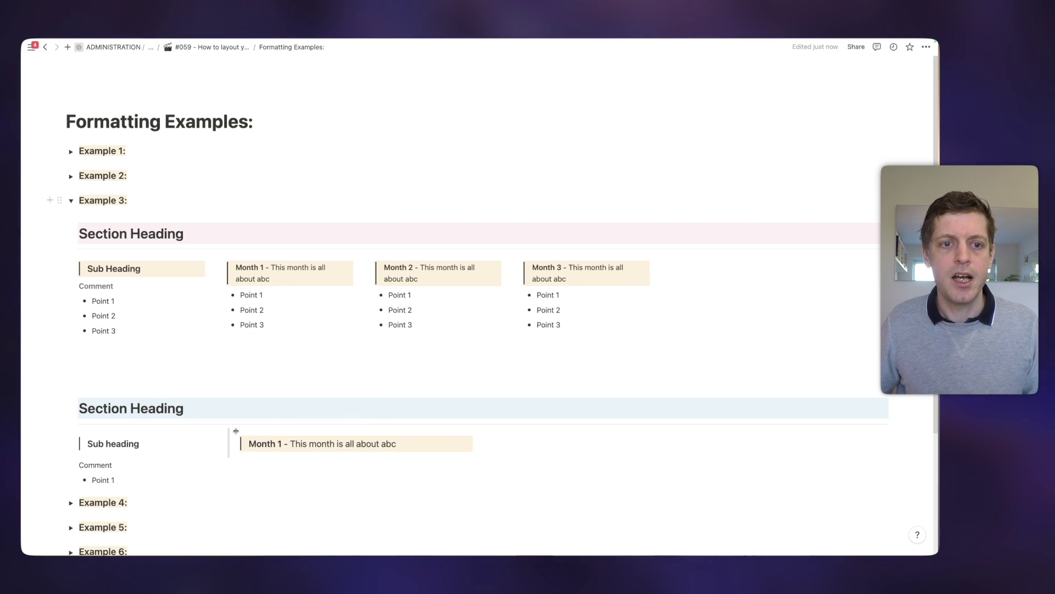
key(Return)
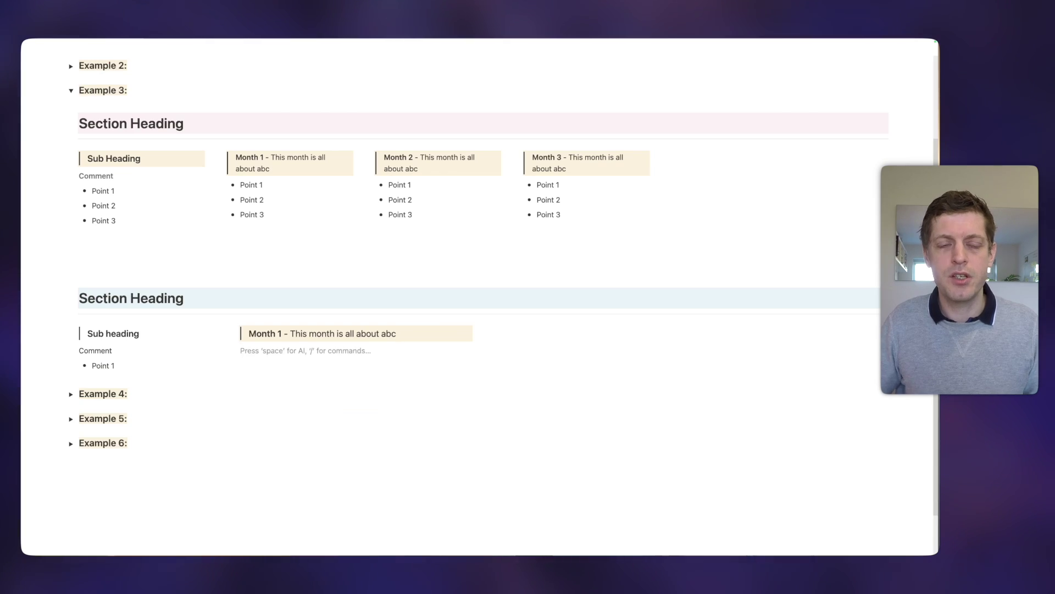
text(- Point 1)
key(Return)
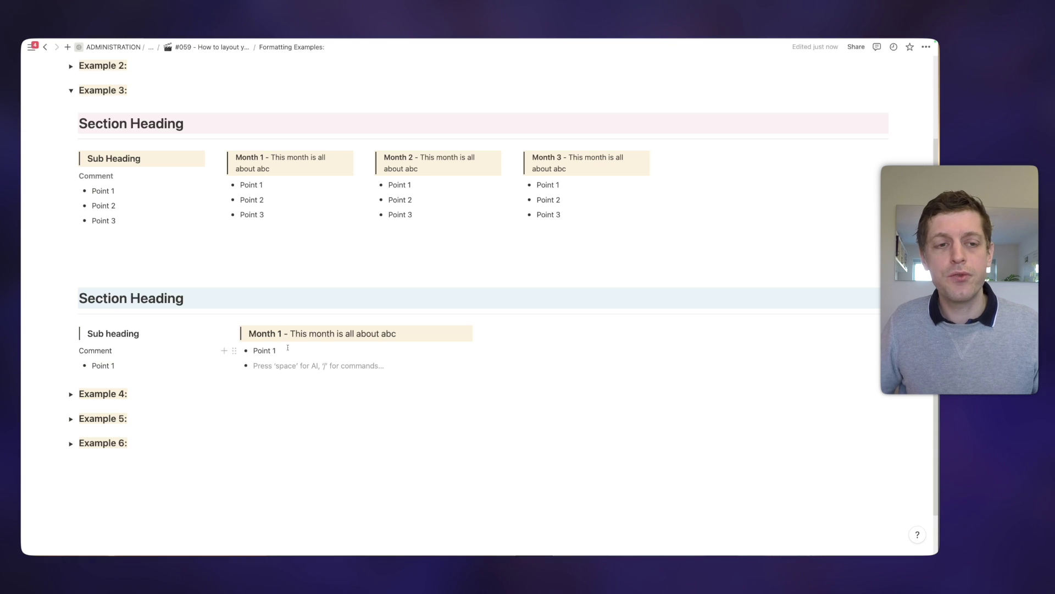
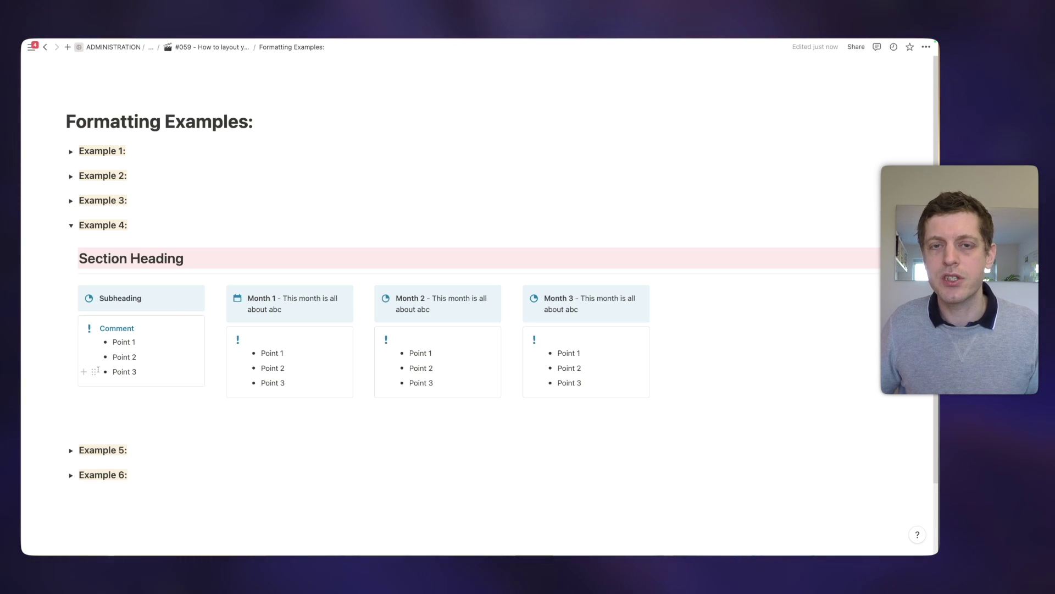
Add several blank lines below the sample columns in Example 4, followed by a heading reading "Section Heading"
click(108, 419)
key(Return)
key(Return)
key(Return)
key(Return)
key(Return)
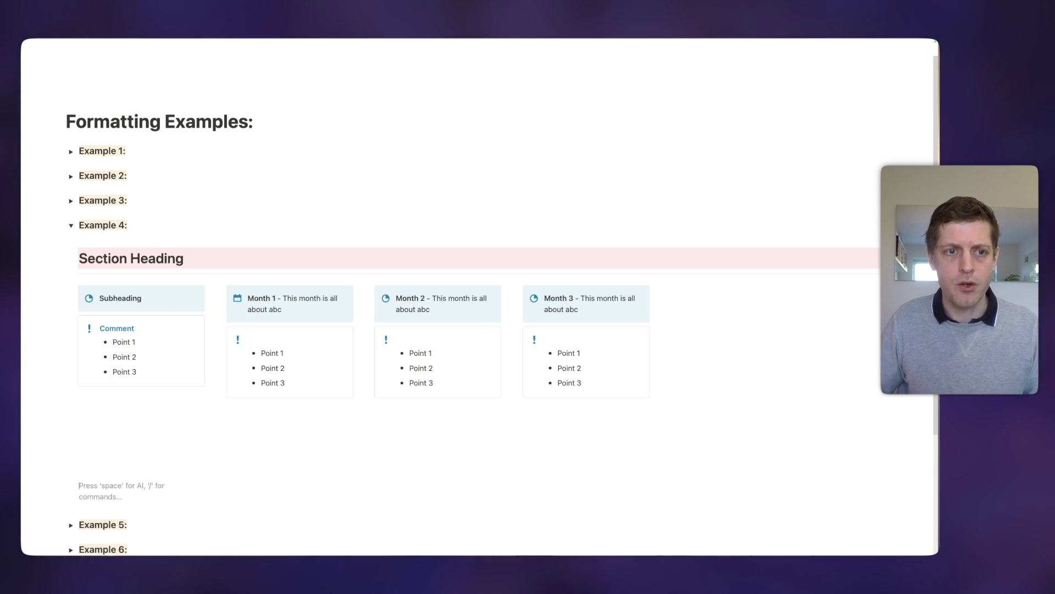
text(#)
key(space)
key(BackSpace)
text(#)
key(space)
text(Section)
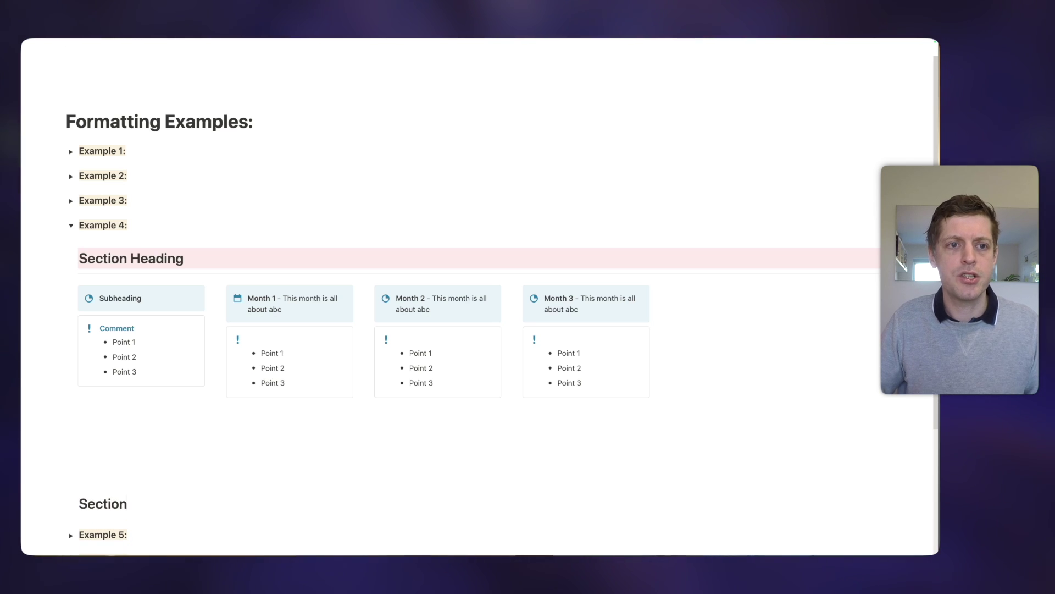
text( Heading)
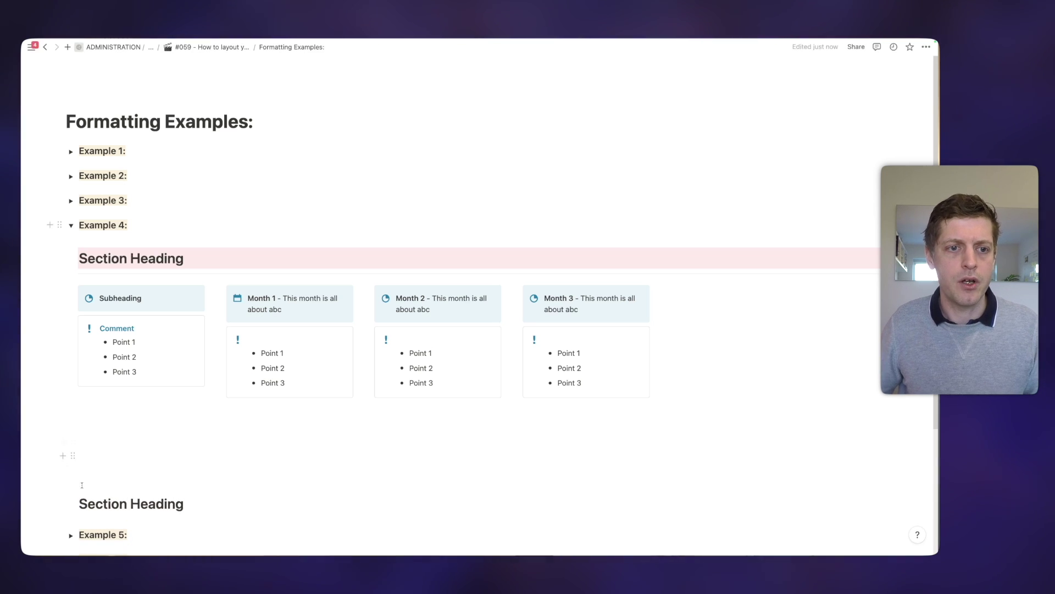
Give the new Section Heading below the sample columns a purple background
click(73, 503)
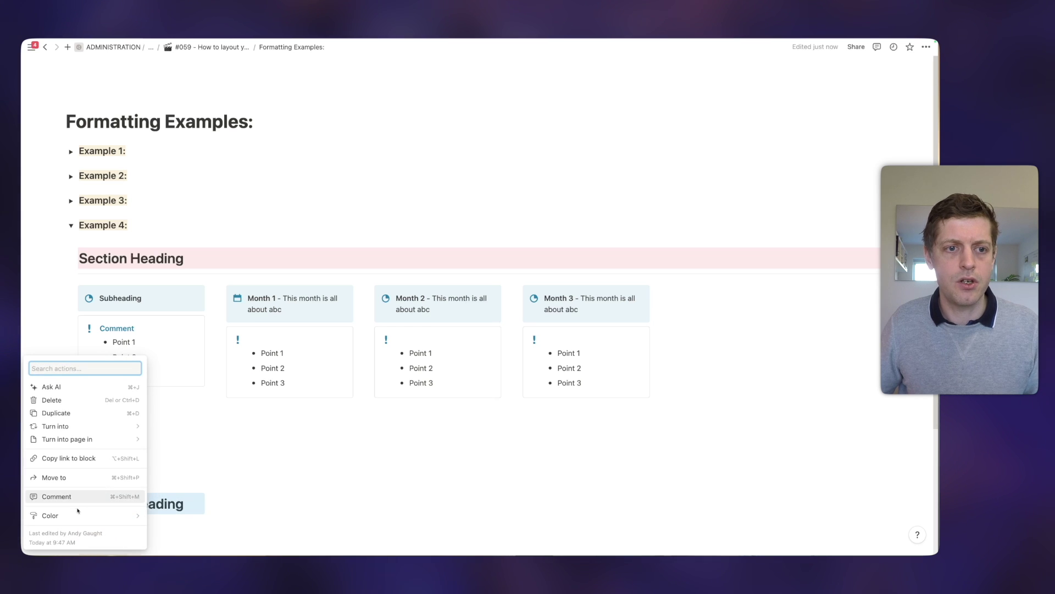
mouse_move(77, 514)
click(184, 513)
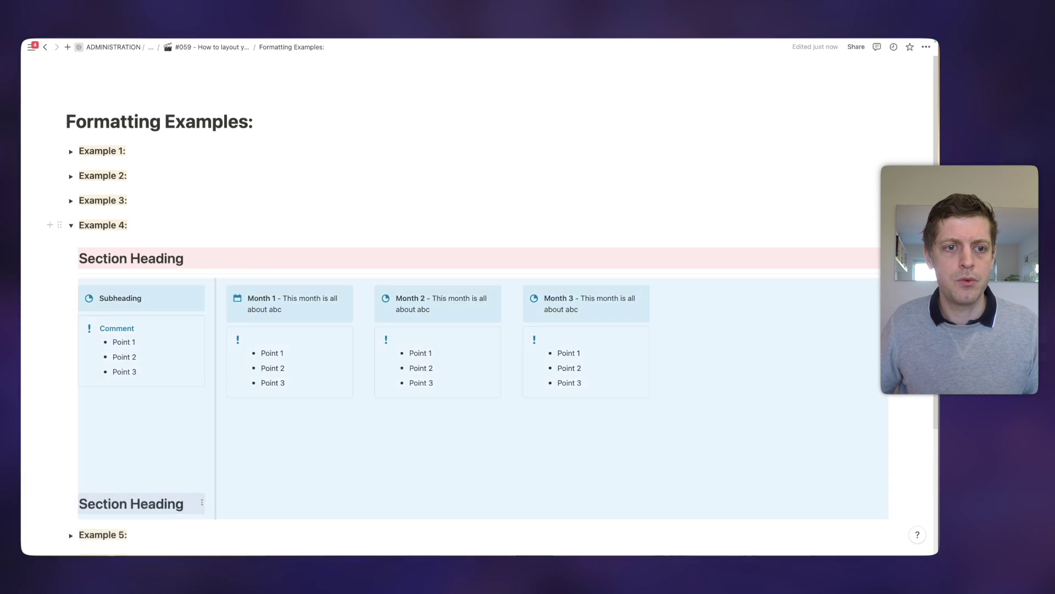
Move the new Section Heading out of the column so it spans the page width, and add a divider below it
scroll(202, 502, down, 3)
drag(71, 335, 139, 350)
click(185, 336)
key(Return)
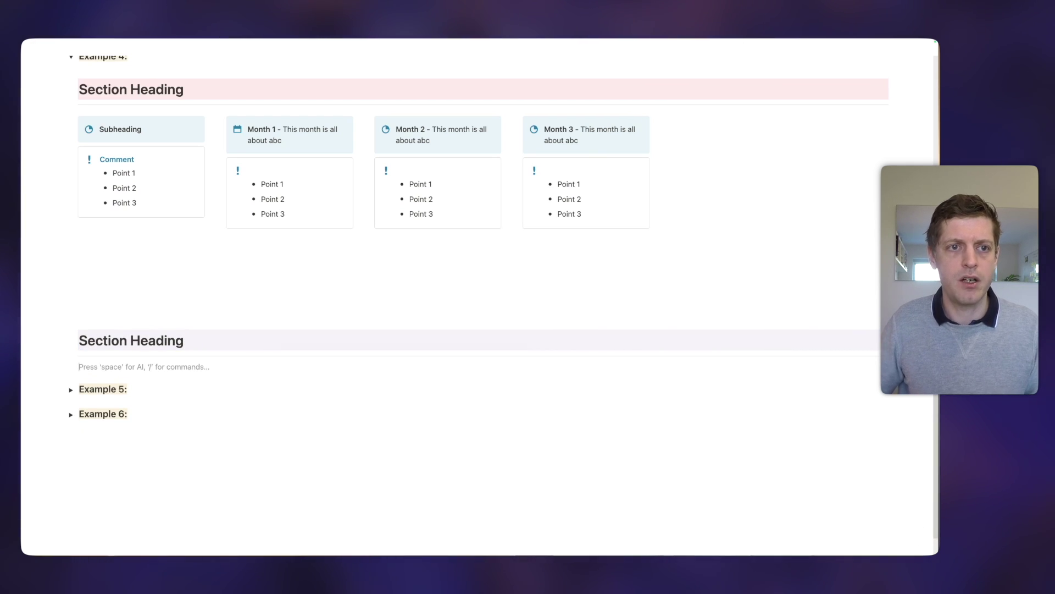
Insert a callout below the divider with the upward-pointing finger emoji and the text "Subheading"
text(/call)
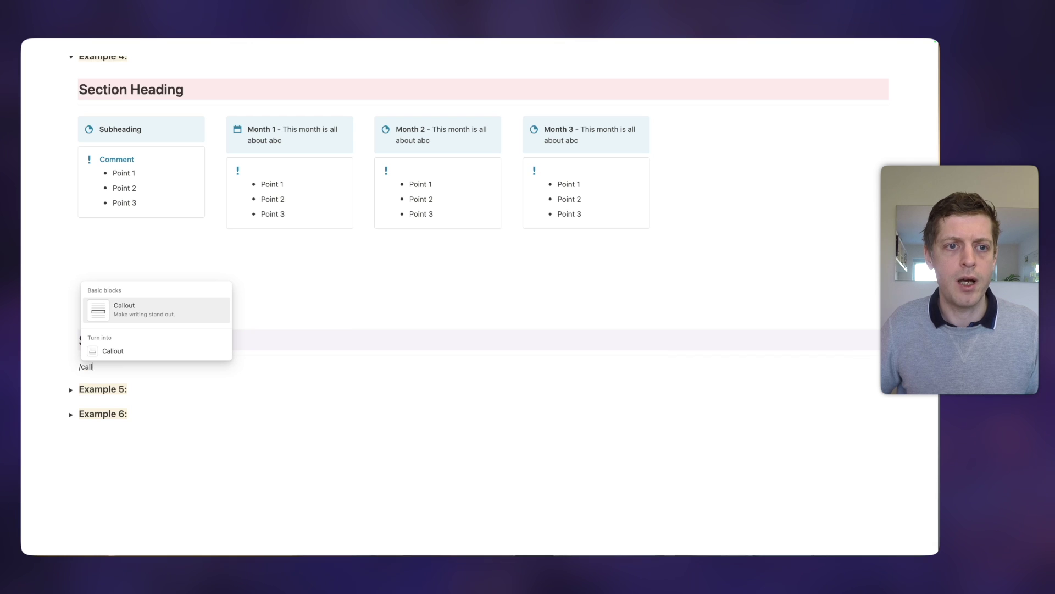
key(Return)
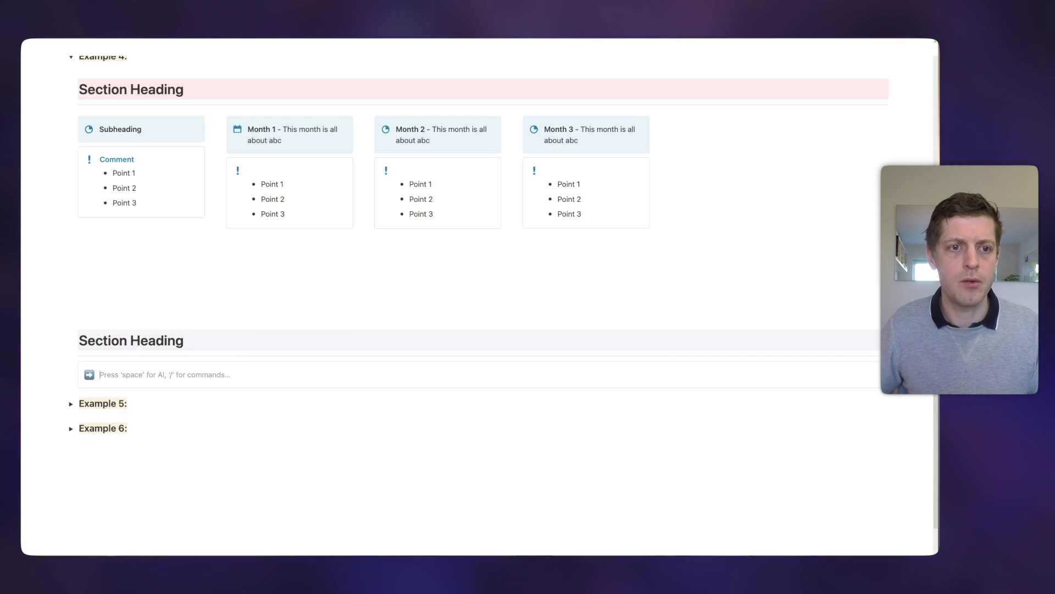
click(89, 375)
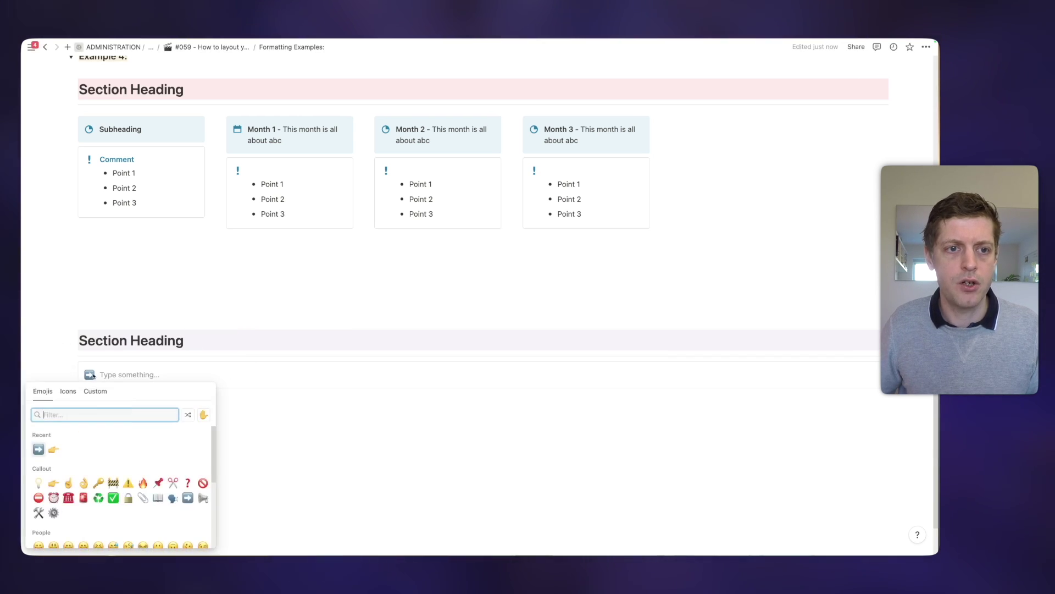
click(68, 483)
click(118, 376)
text(Subheading)
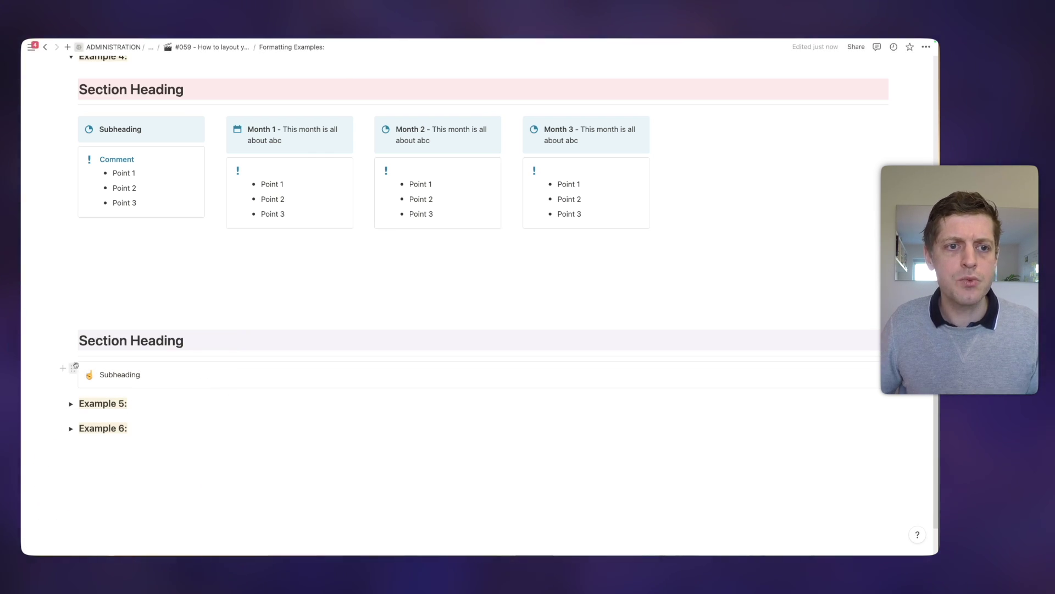
Give the Subheading callout a green background
click(73, 367)
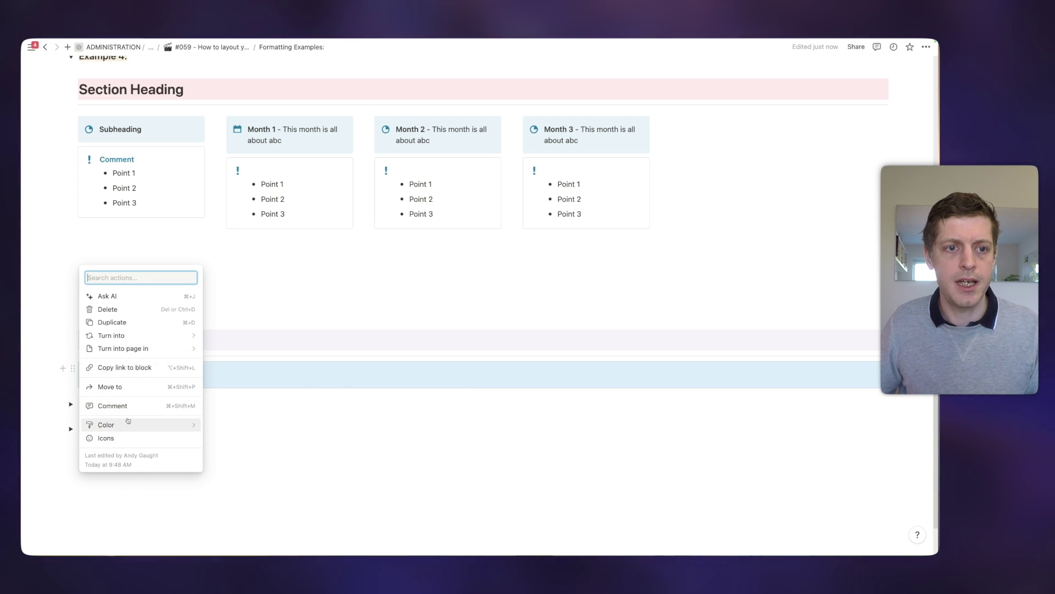
mouse_move(114, 424)
click(201, 400)
click(177, 379)
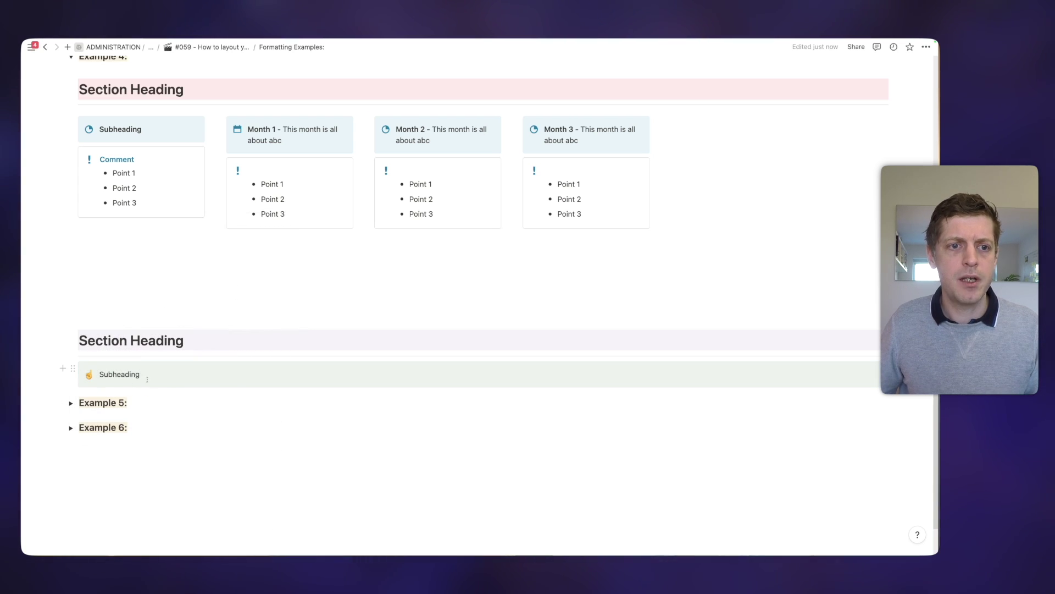
Insert a four-column layout below the Subheading callout and move the callout into its first column
key(Return)
key(Return)
key(Return)
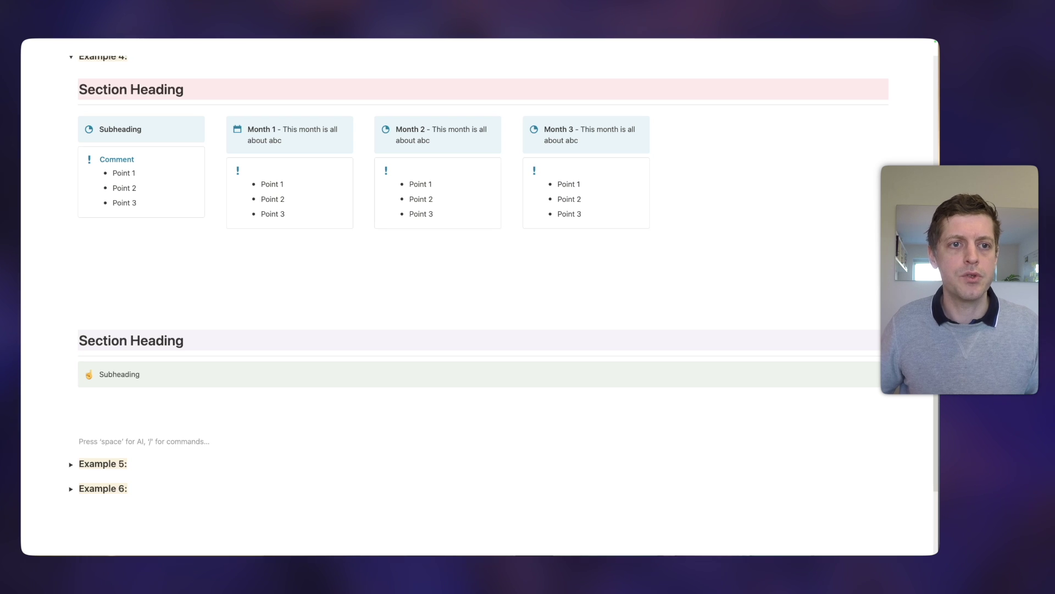
click(96, 398)
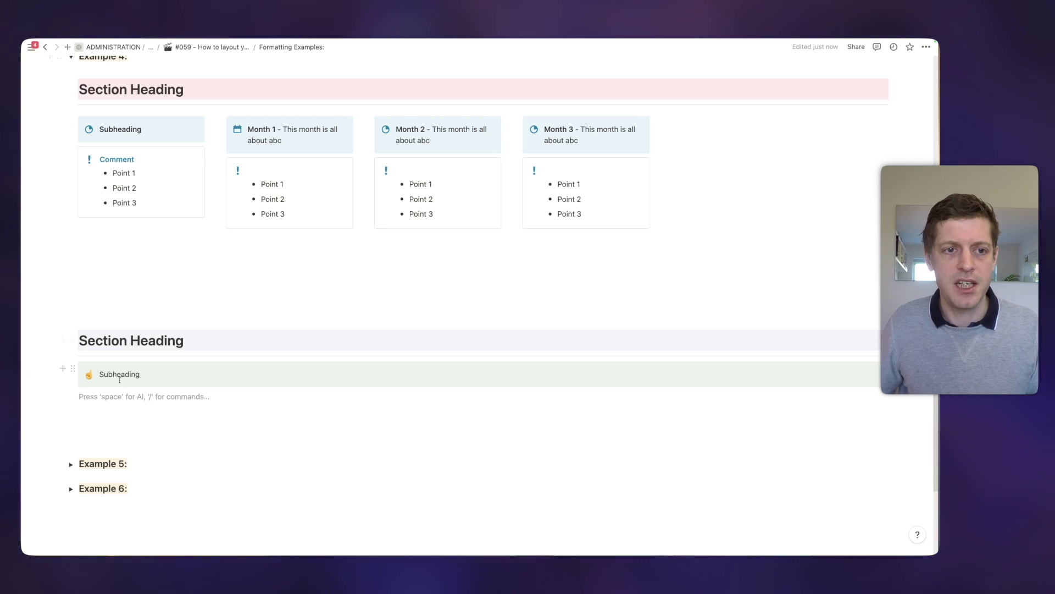
text(/col4)
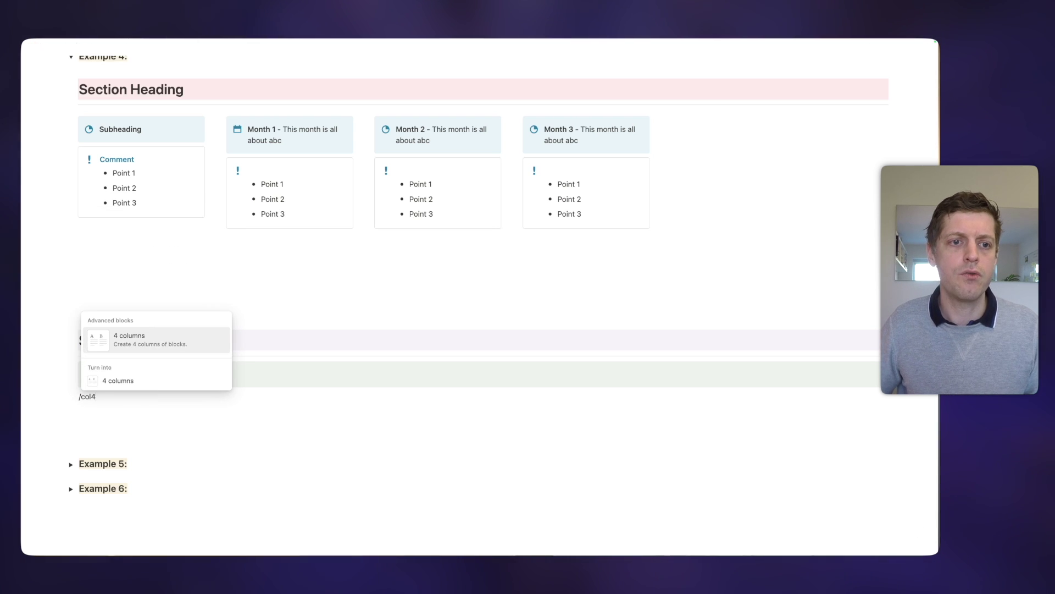
key(Return)
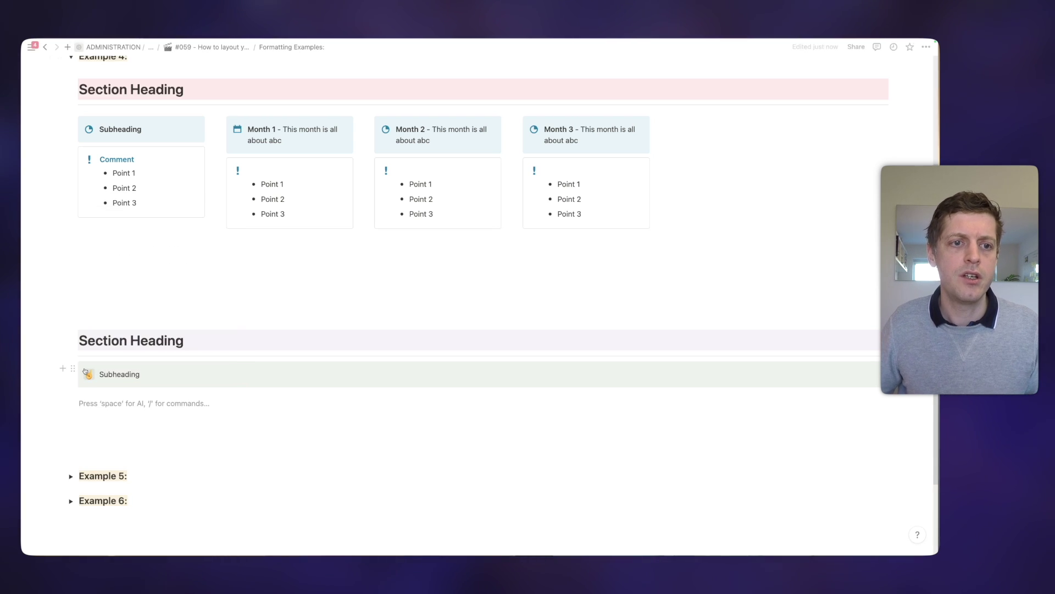
drag(71, 368, 110, 394)
Add a second callout under the Subheading callout with the right-pointing hand emoji and the text "Comment"
click(94, 404)
text(/call)
key(Return)
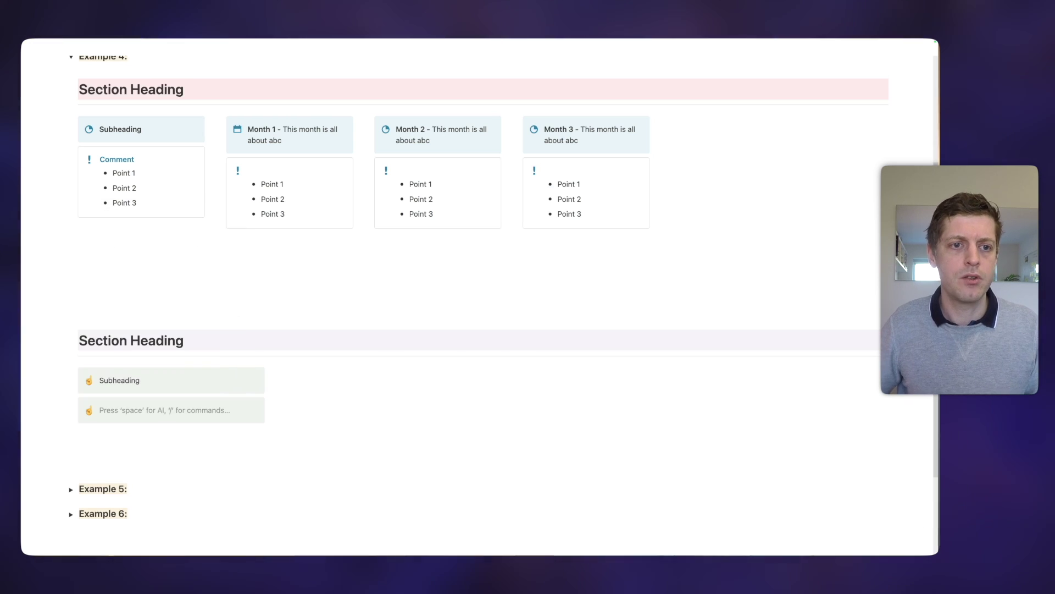
click(88, 413)
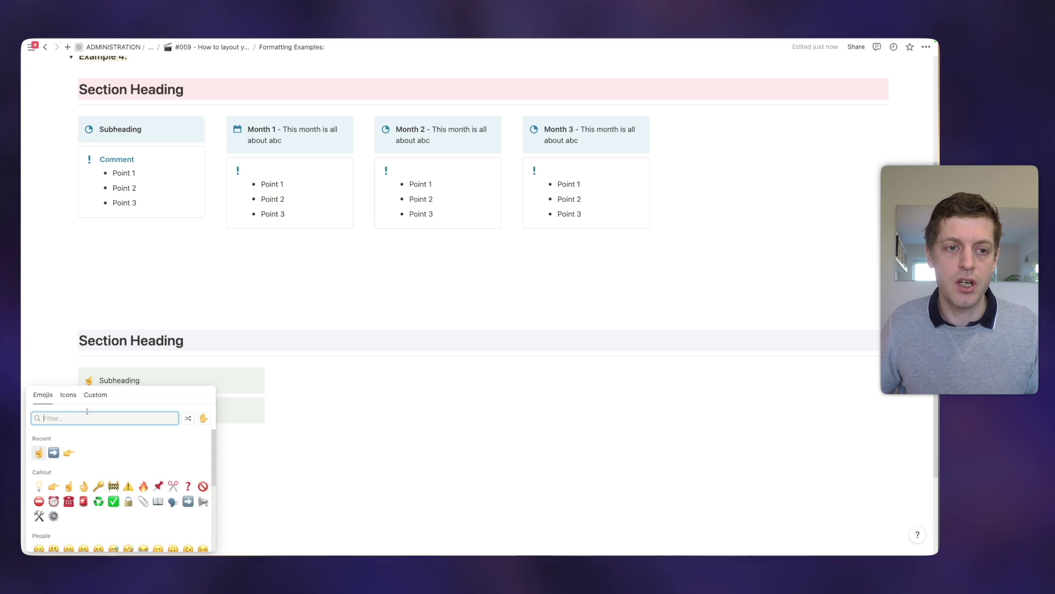
click(68, 452)
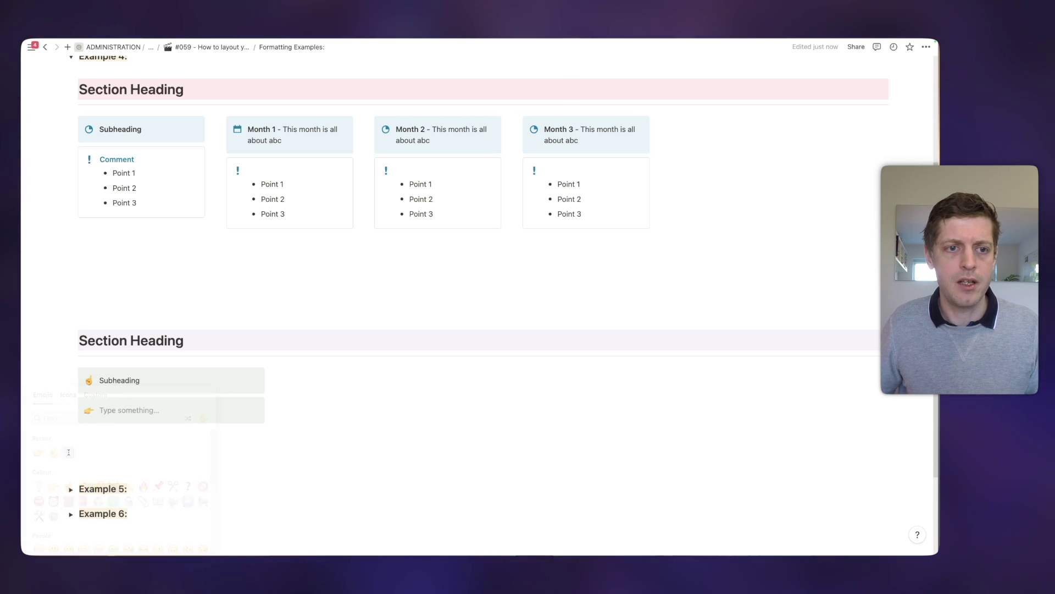
text(Comment)
Make the word "Comment" in the second callout blue and bold
double_click(112, 410)
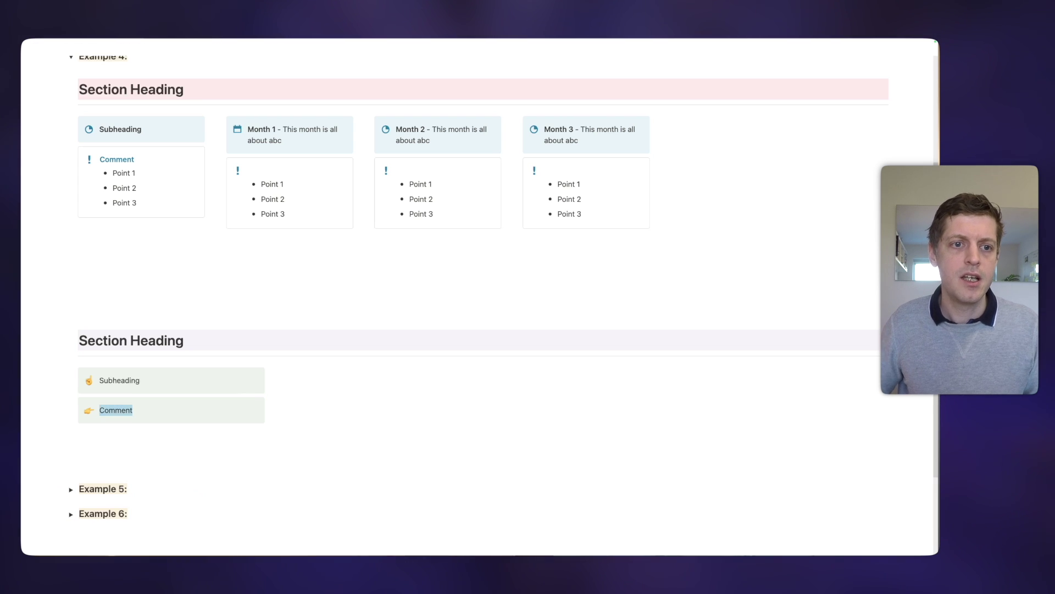
click(307, 392)
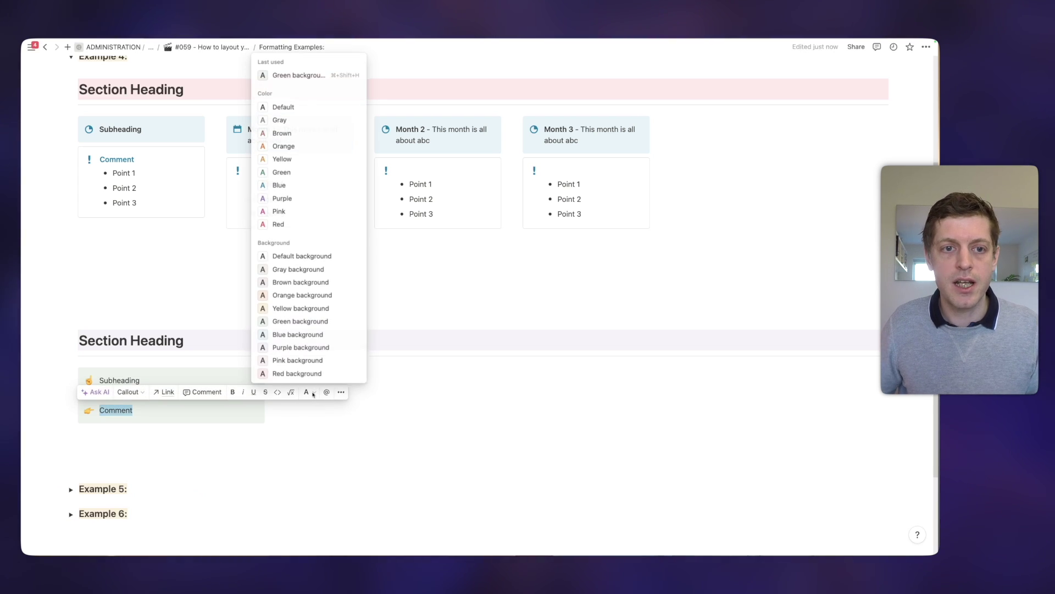
click(287, 185)
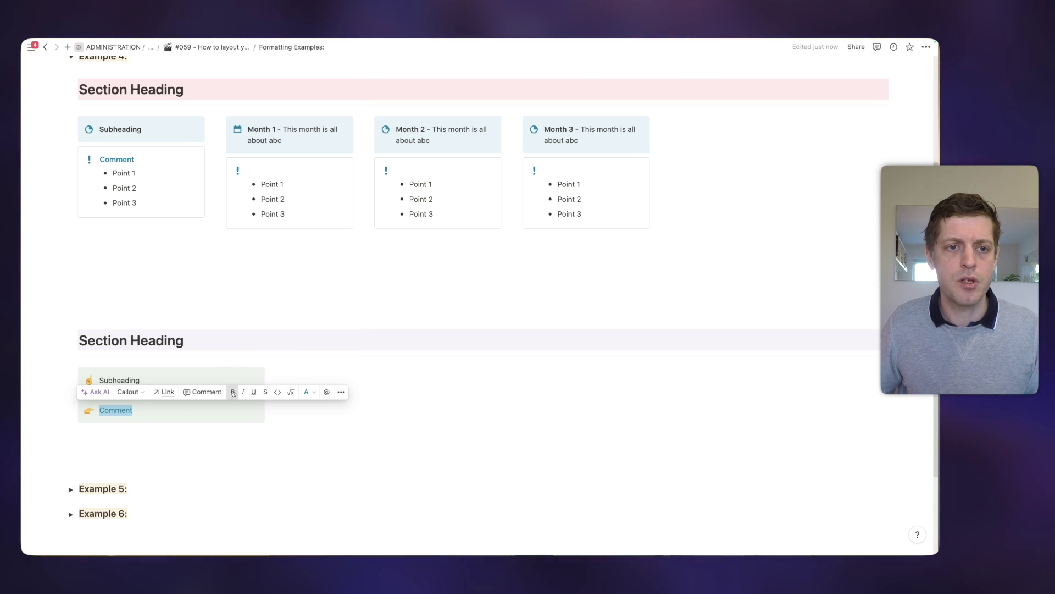
click(198, 416)
click(152, 411)
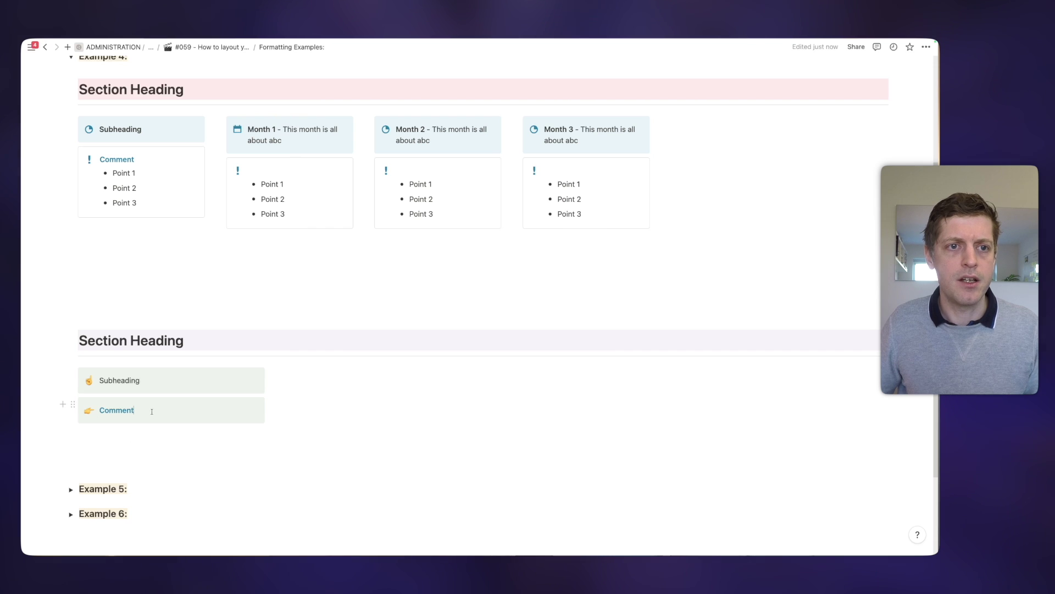
Add a bulleted list inside the Comment callout with the items "Point 1" and "Point 2"
key(Return)
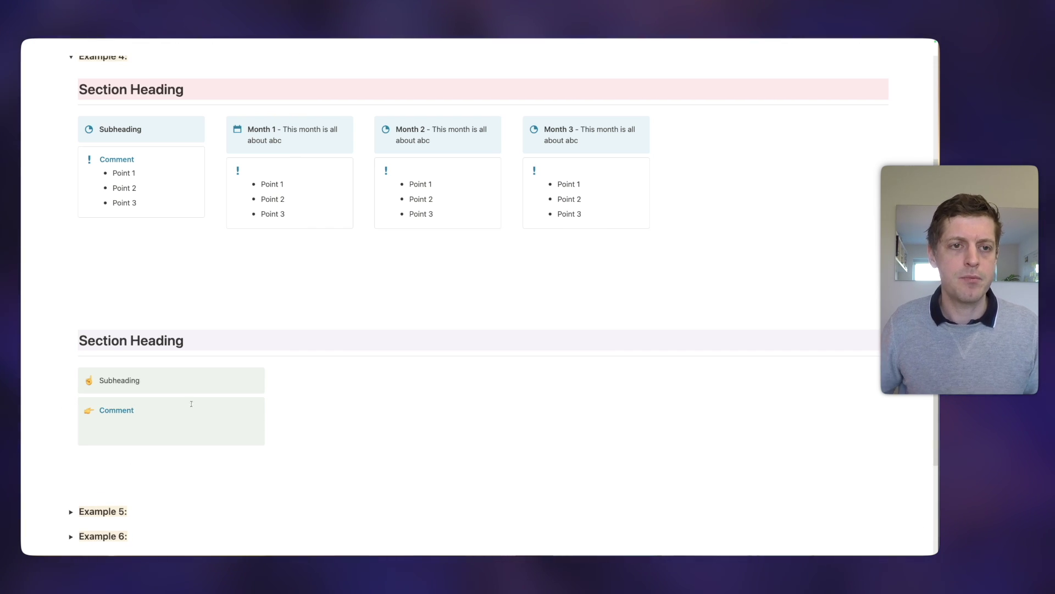
click(130, 457)
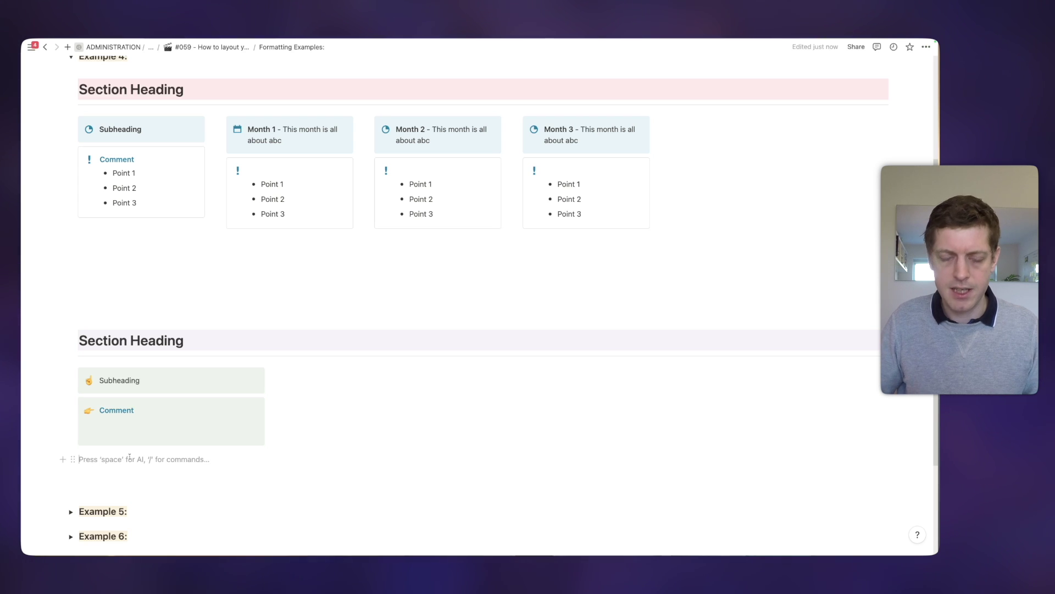
text(-)
drag(75, 457, 113, 421)
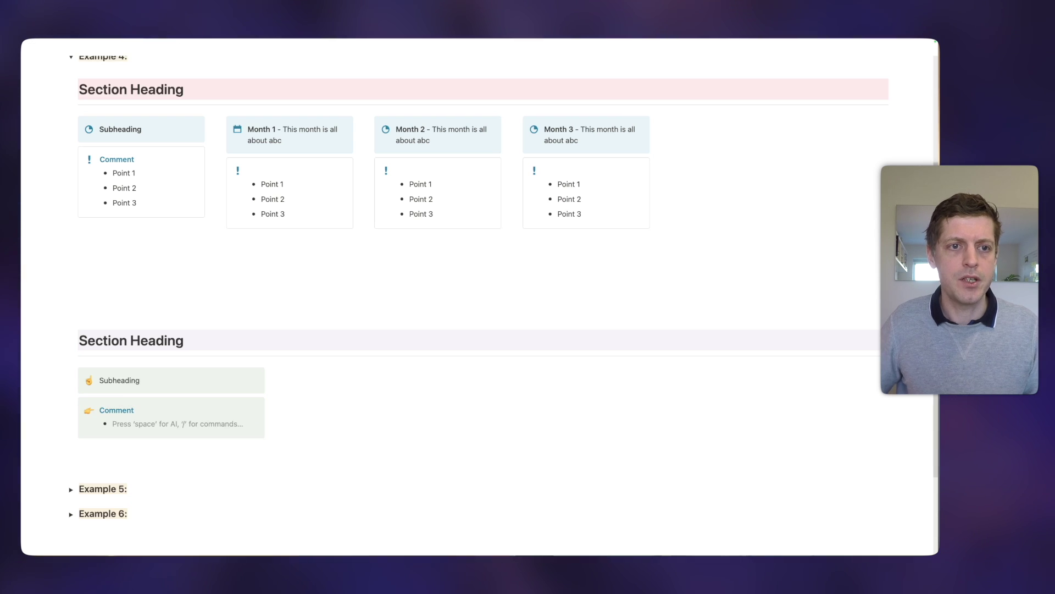
text(Point 1)
key(Return)
text(Point 2)
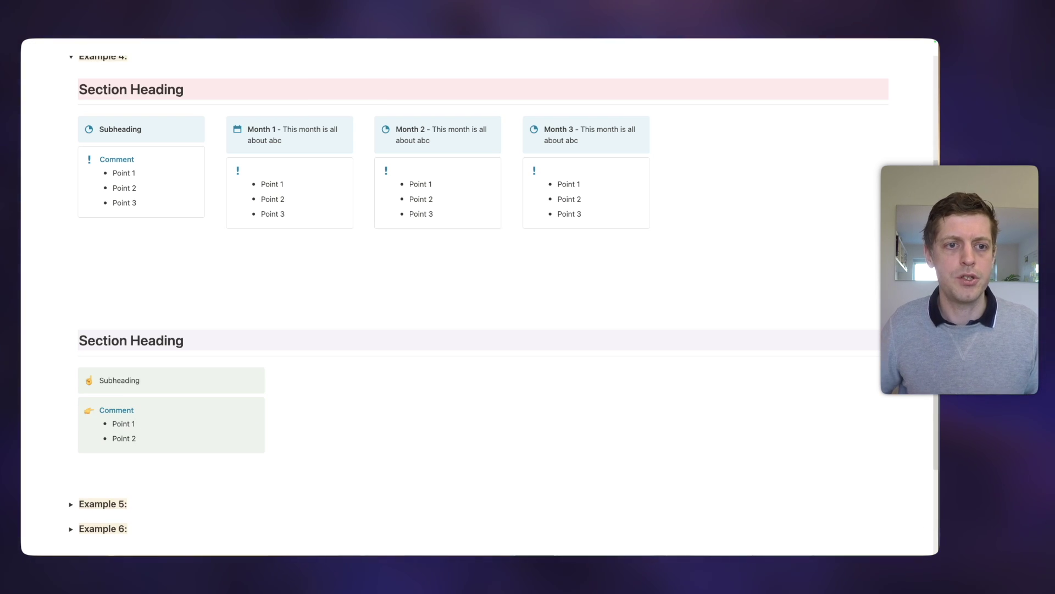
Make the first callout's text bold and rewrite it in capitals as "SUBHEADING"
double_click(154, 378)
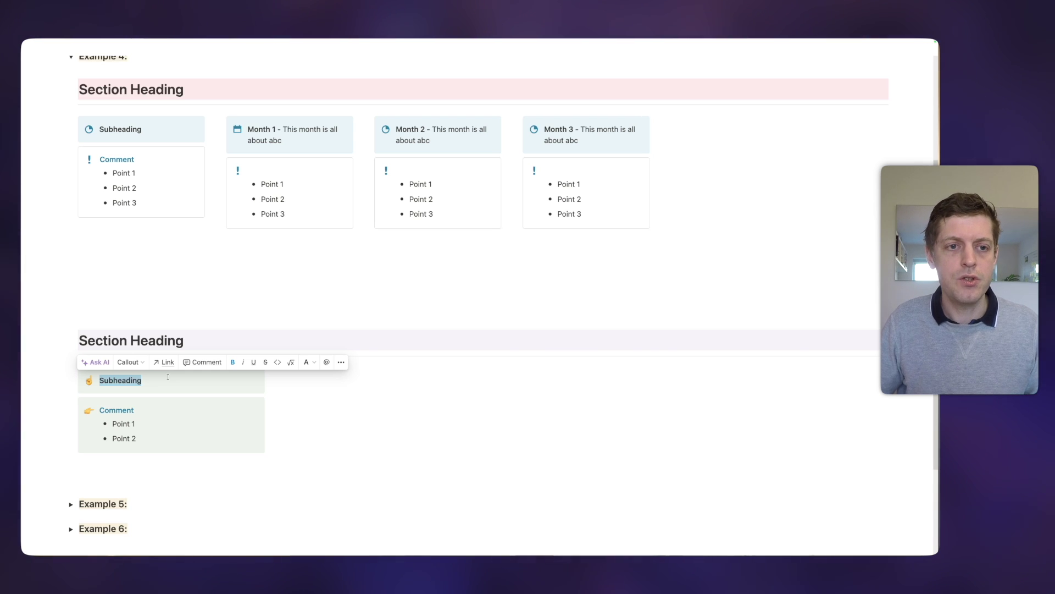
text(SUBHEADIU)
key(BackSpace)
text(NG)
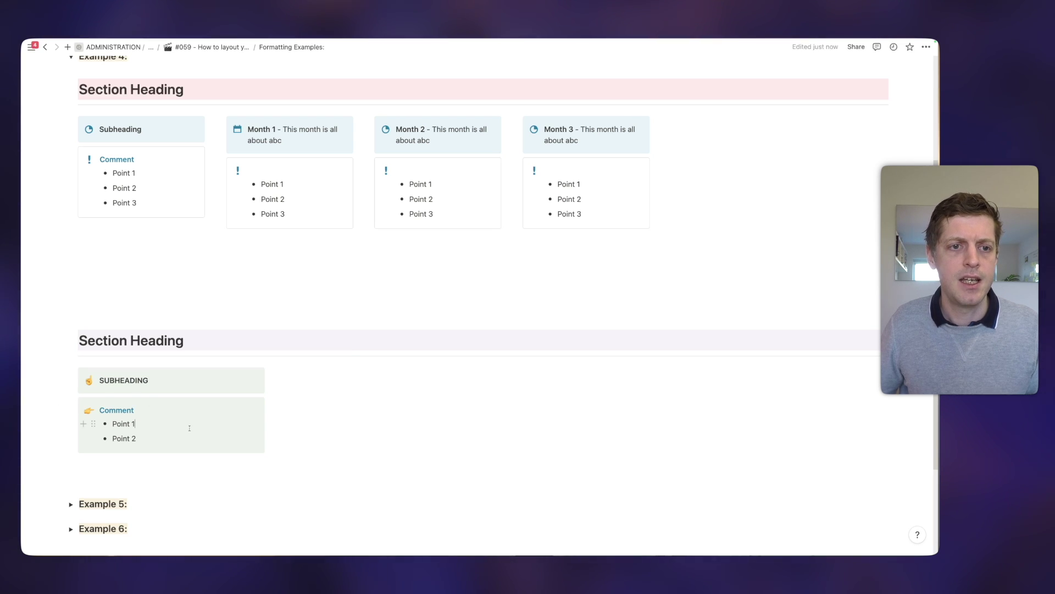
Reset the Comment callout to the default color so it has no green background
click(72, 404)
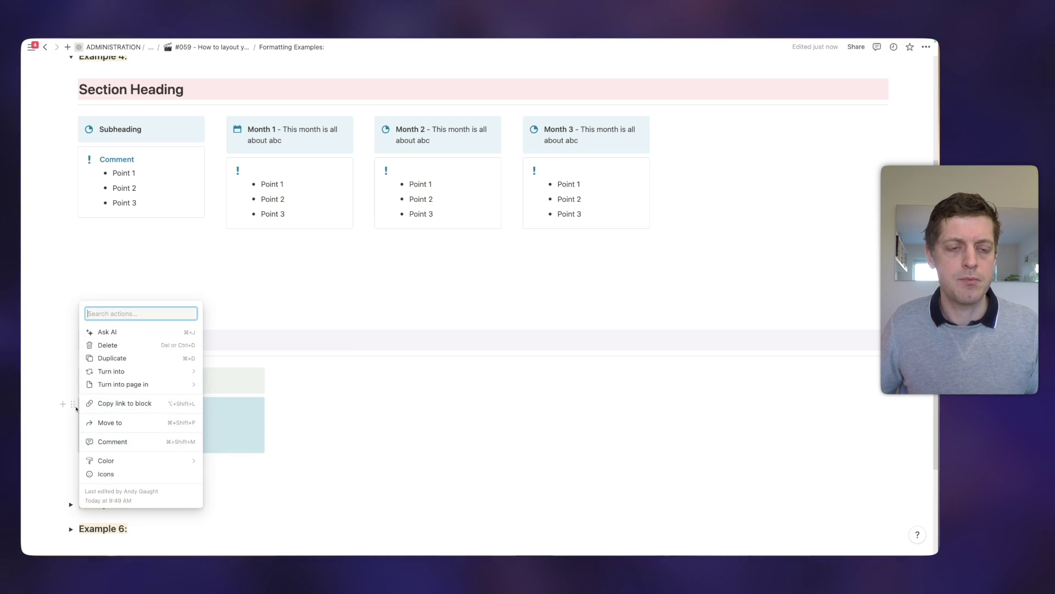
mouse_move(113, 462)
click(250, 422)
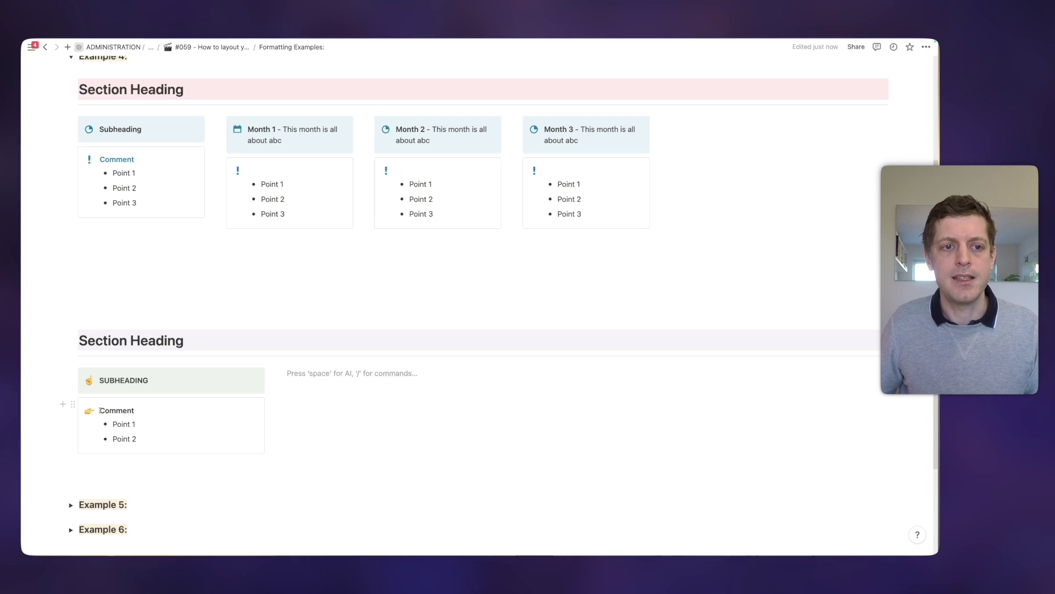
Change the text color of the word "Comment" in the second callout to gray
double_click(124, 410)
click(306, 392)
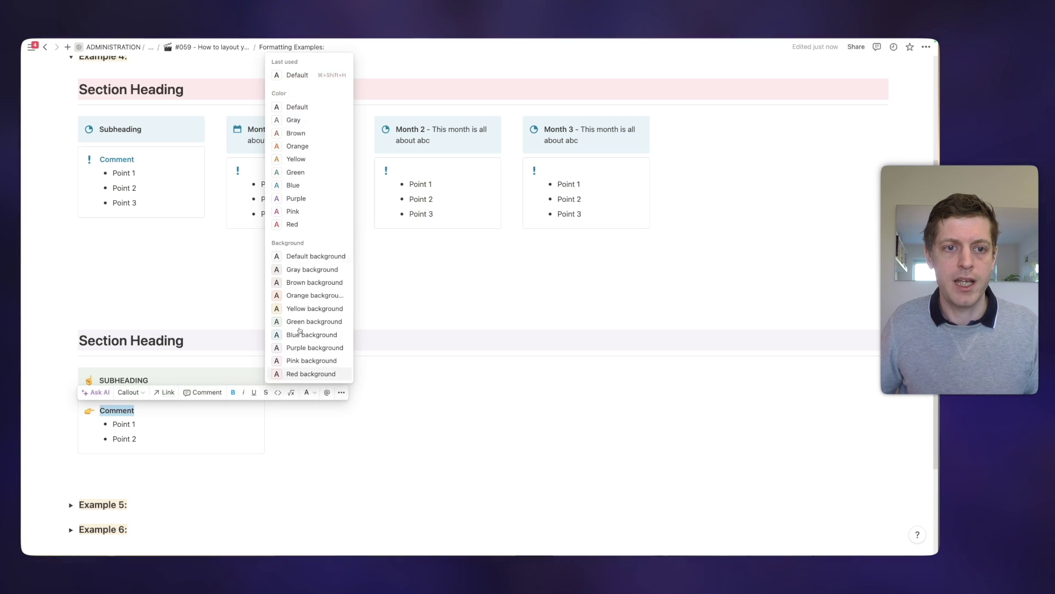
click(300, 121)
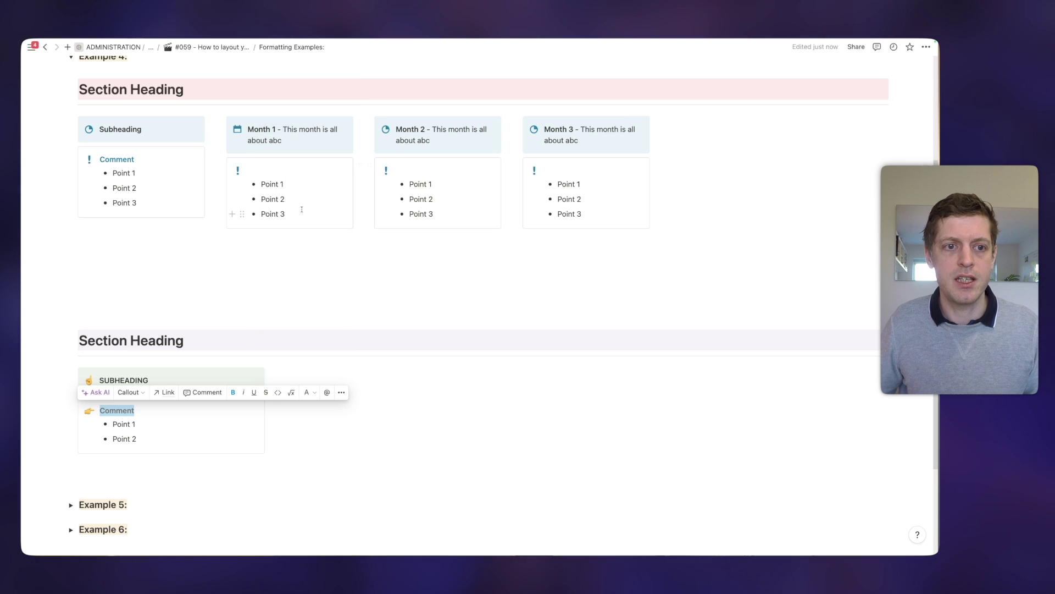
key(Down)
click(476, 371)
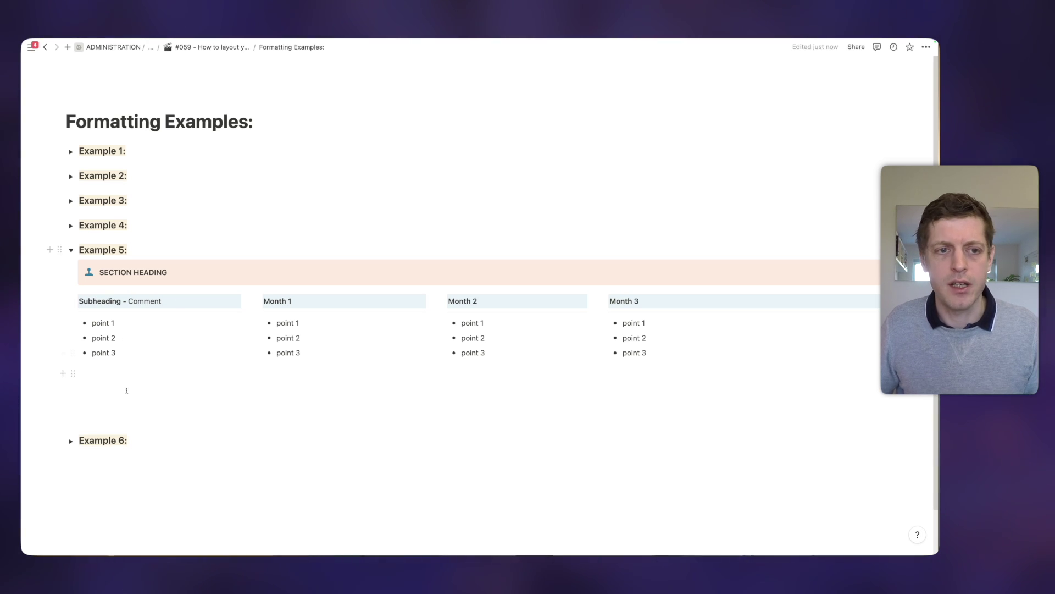
Insert a callout below the existing columns in Example 5 and give it the right-arrow icon
click(107, 393)
click(107, 395)
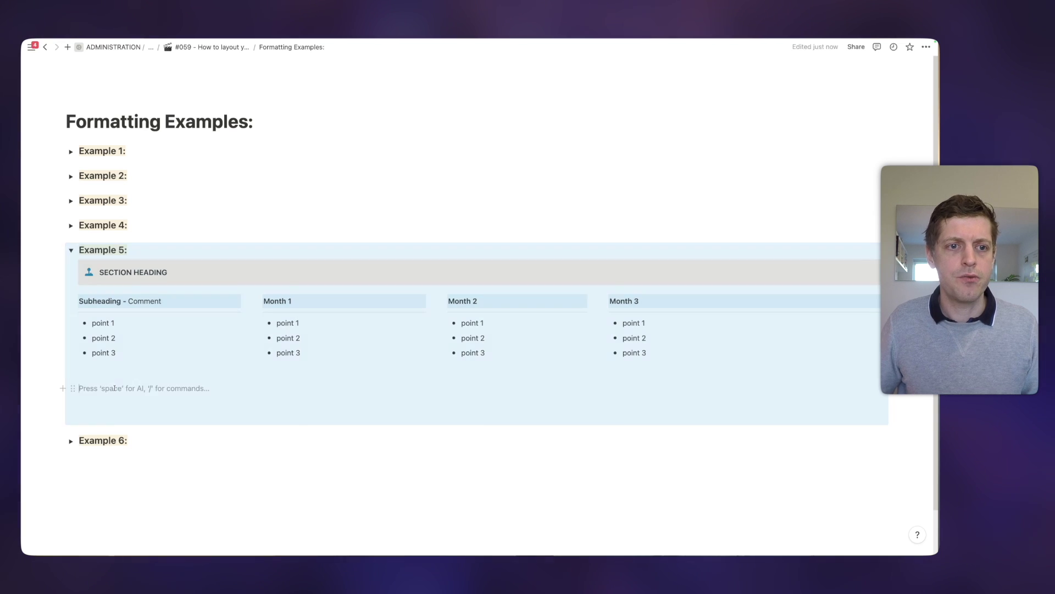
text(/call)
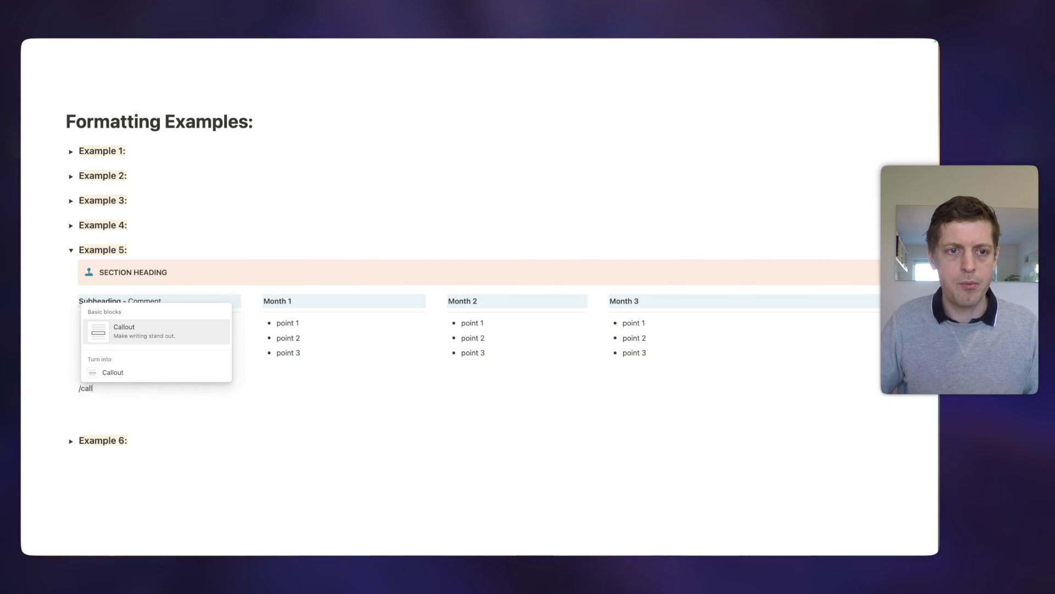
key(Return)
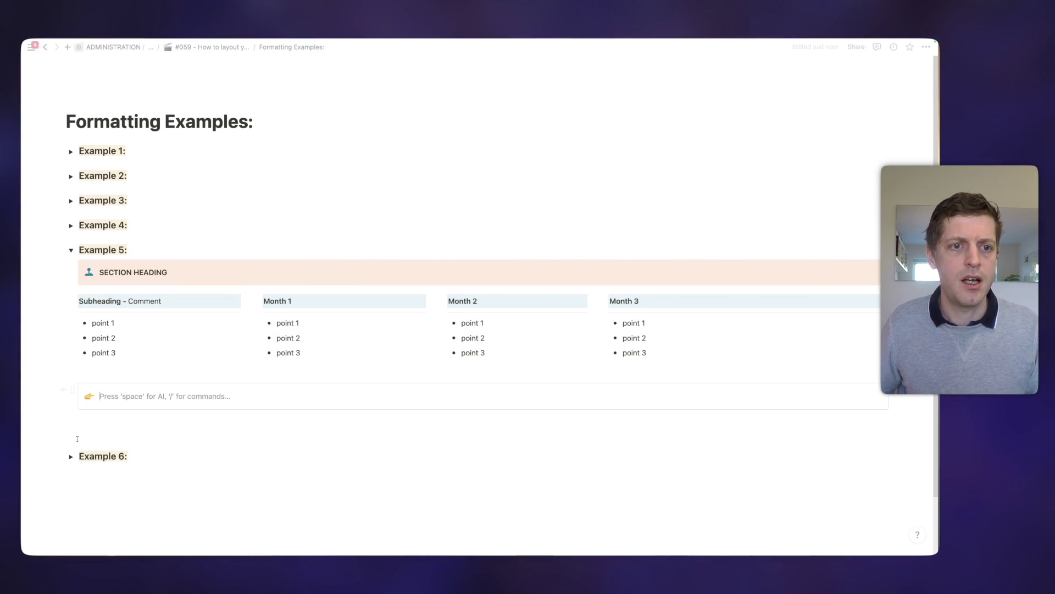
click(89, 396)
click(187, 502)
Enter "SECTION HEADING" in the new callout and make the text bold
click(114, 397)
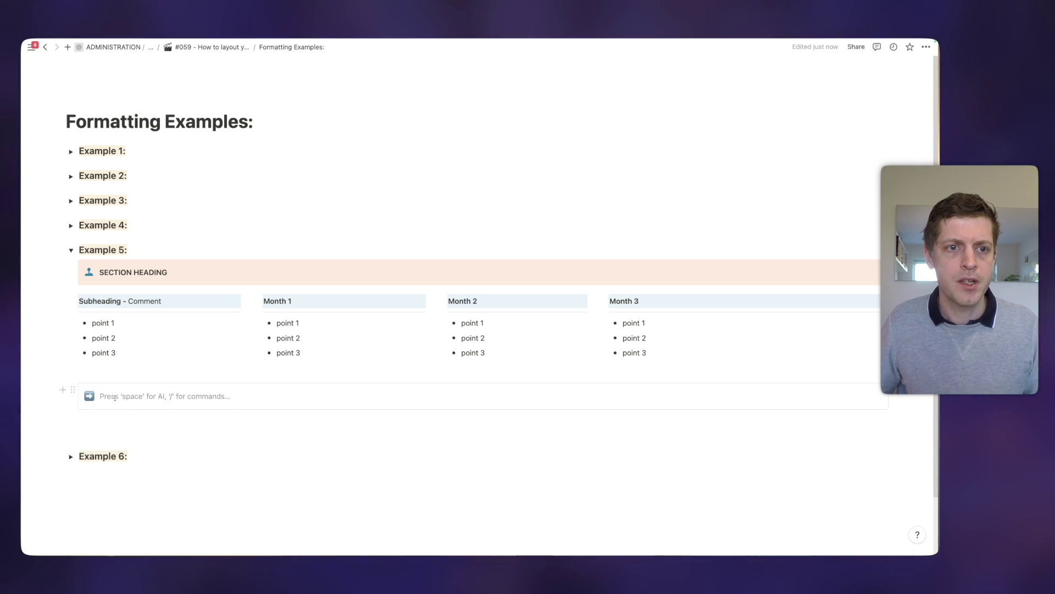
text(SECTIOn)
key(BackSpace)
text(N HEADING)
key(super+a)
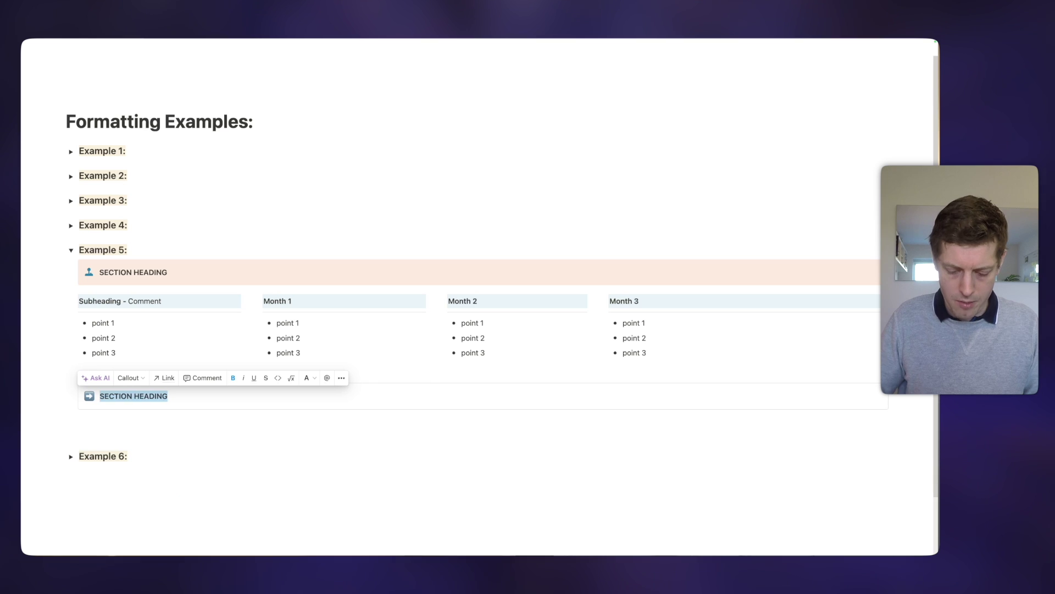
click(124, 418)
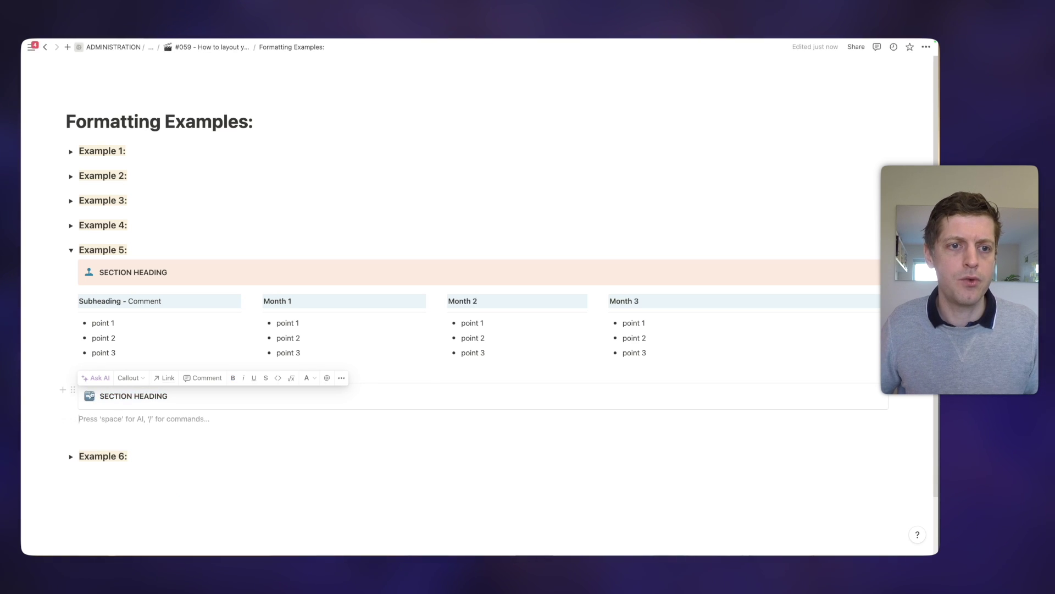
Give the new "SECTION HEADING" callout a yellow background
click(74, 389)
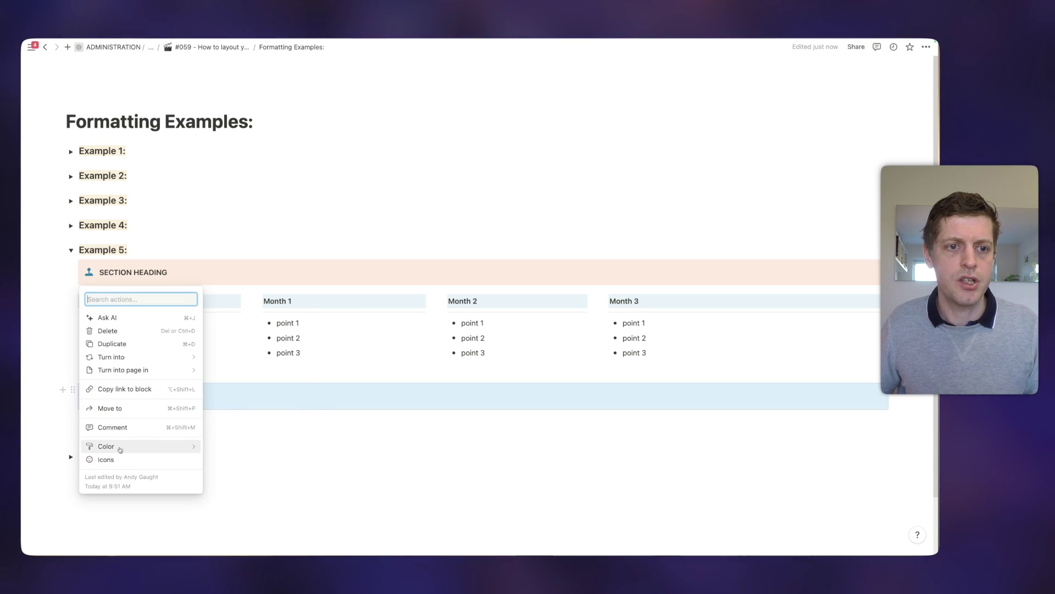
mouse_move(113, 446)
click(248, 475)
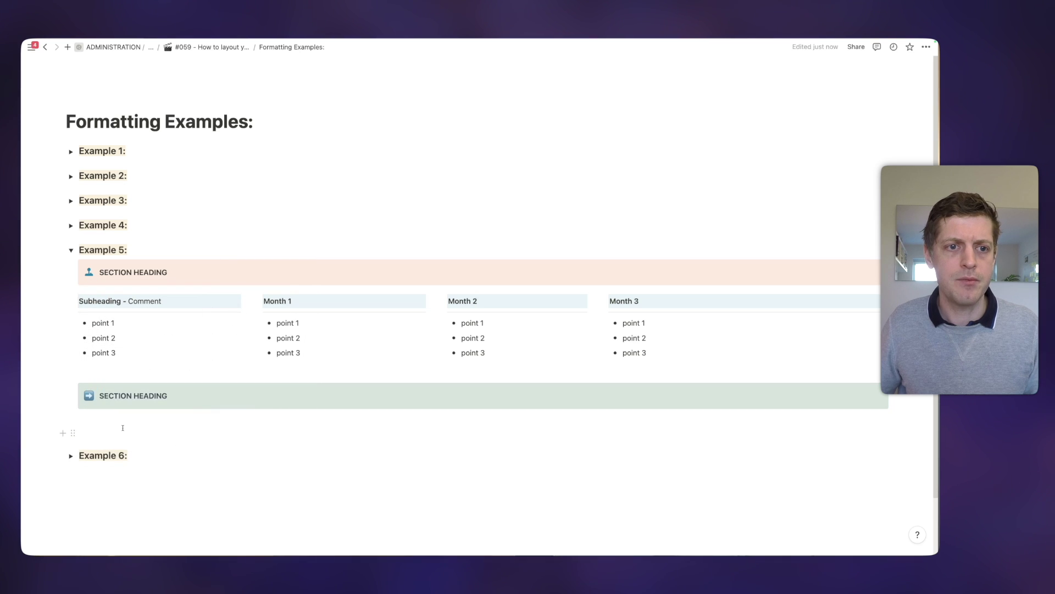
Insert a four-column layout directly beneath the new section heading callout
click(123, 430)
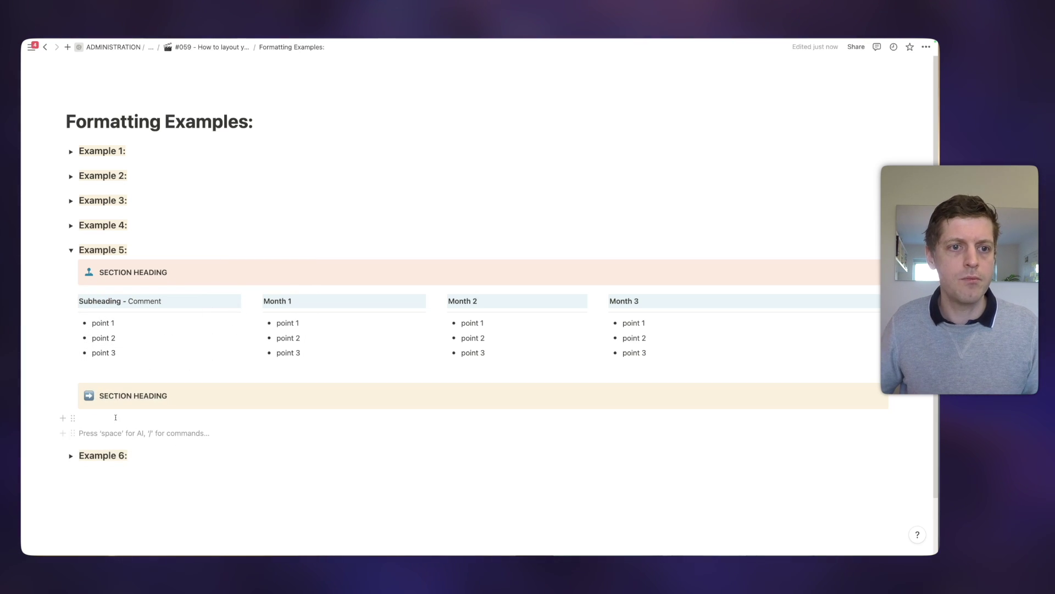
key(BackSpace)
text(/col4)
key(Return)
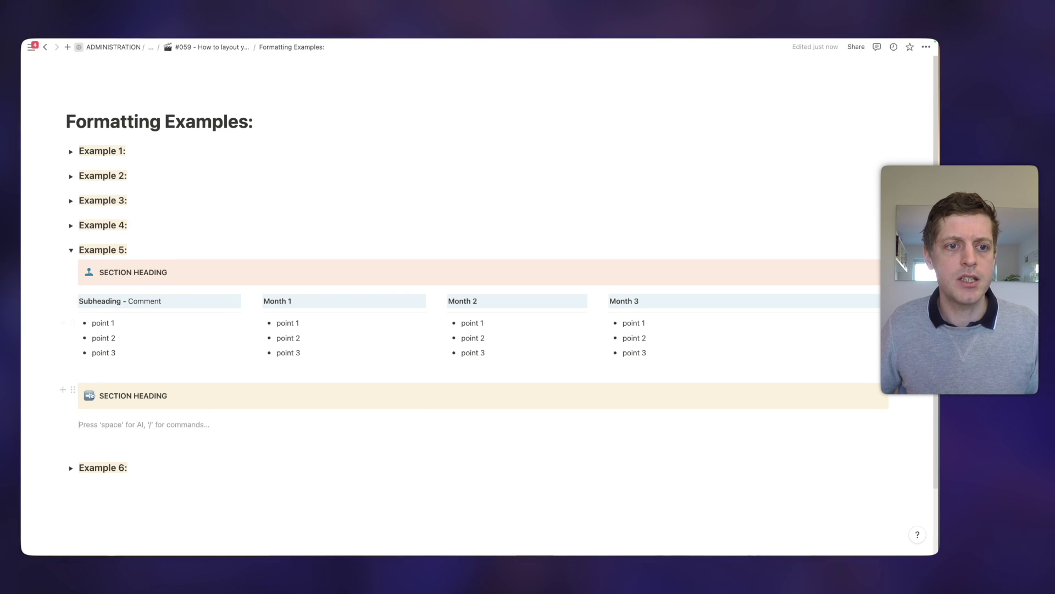
Write "Subheading - Comment" in the first column, with "Subheading" in bold and "Comment" in regular weight
text(Subheading)
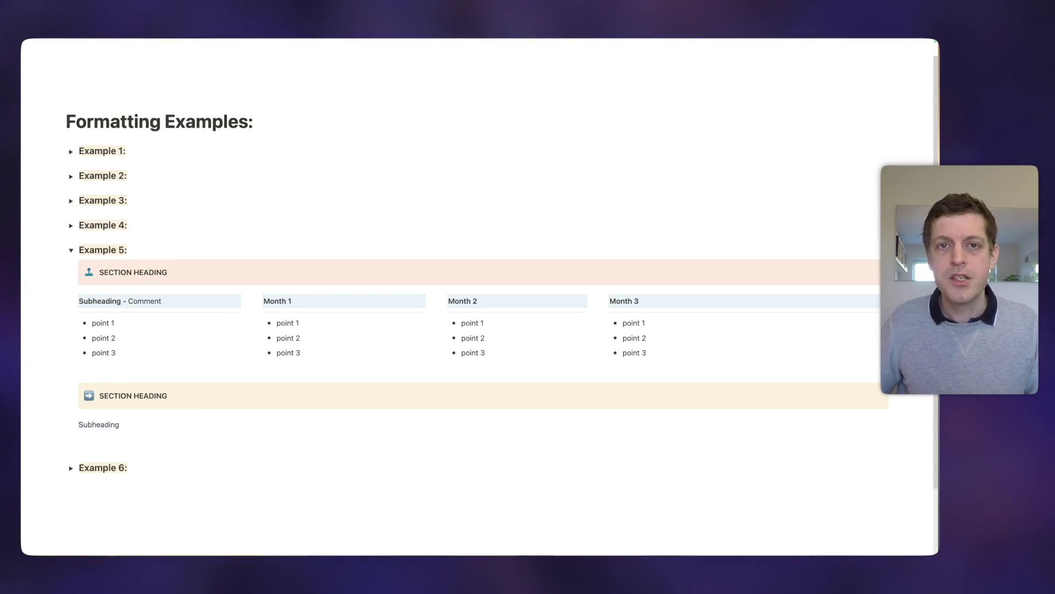
key(super+shift+Left)
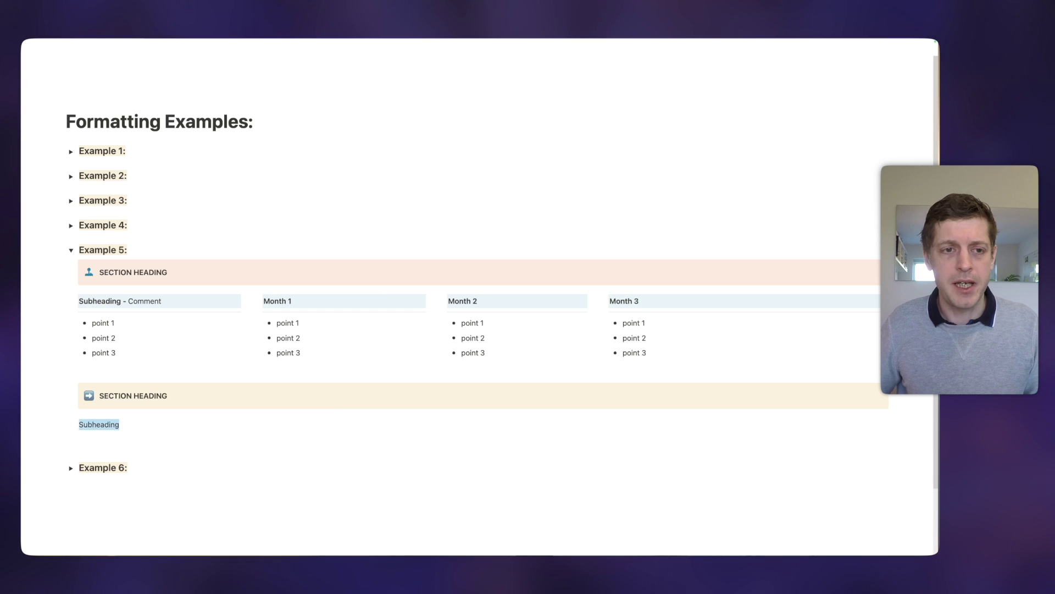
key(Right)
text(- Comment)
key(alt+shift+Left)
key(alt+shift+Left)
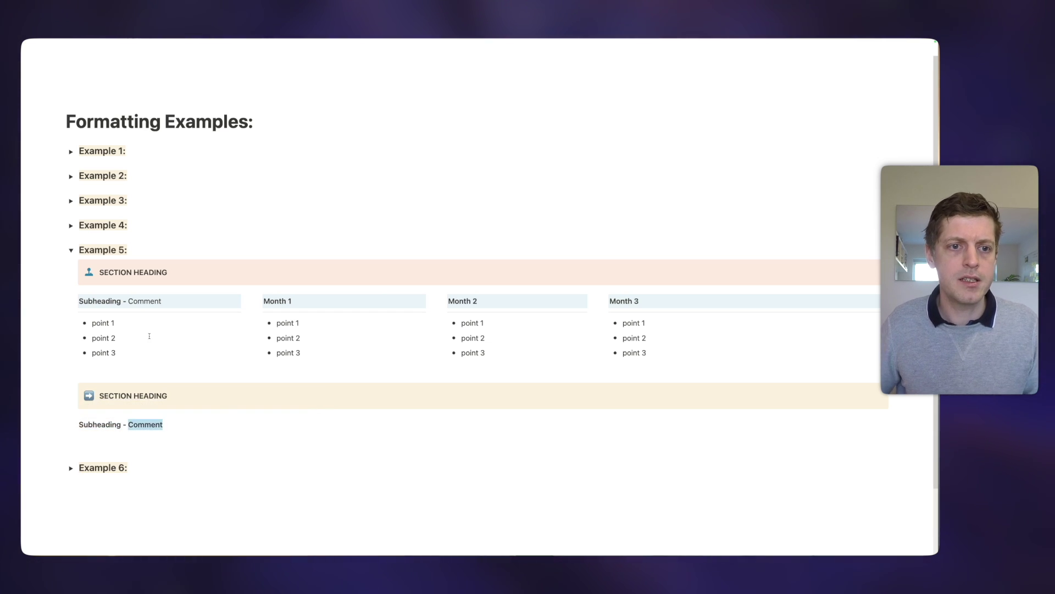
key(Right)
Add a divider under the subheading, followed by a bulleted list of "point 1", "point 2" and "point 3"
key(Return)
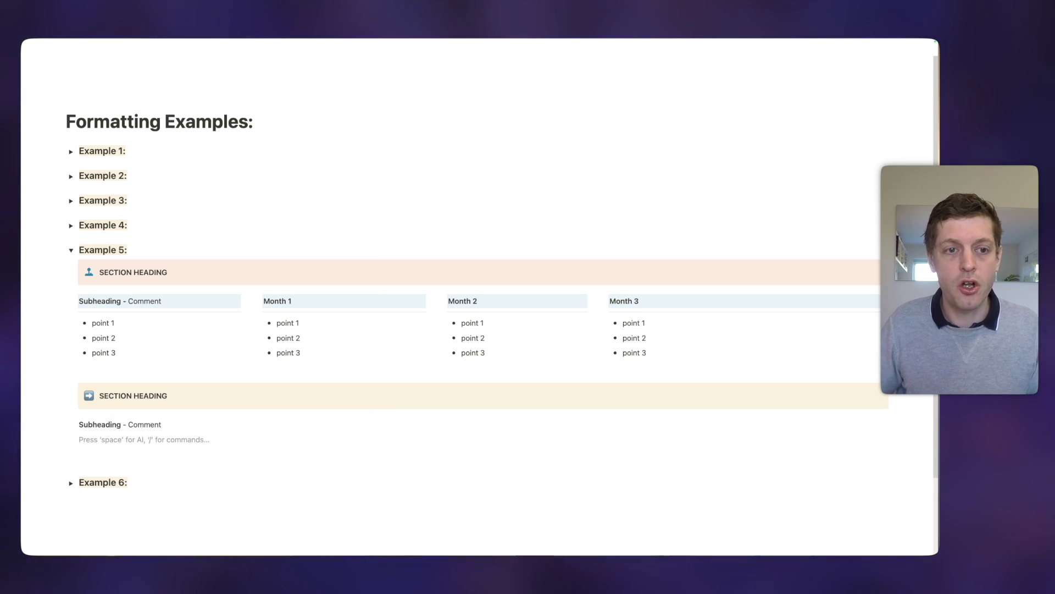
text(---)
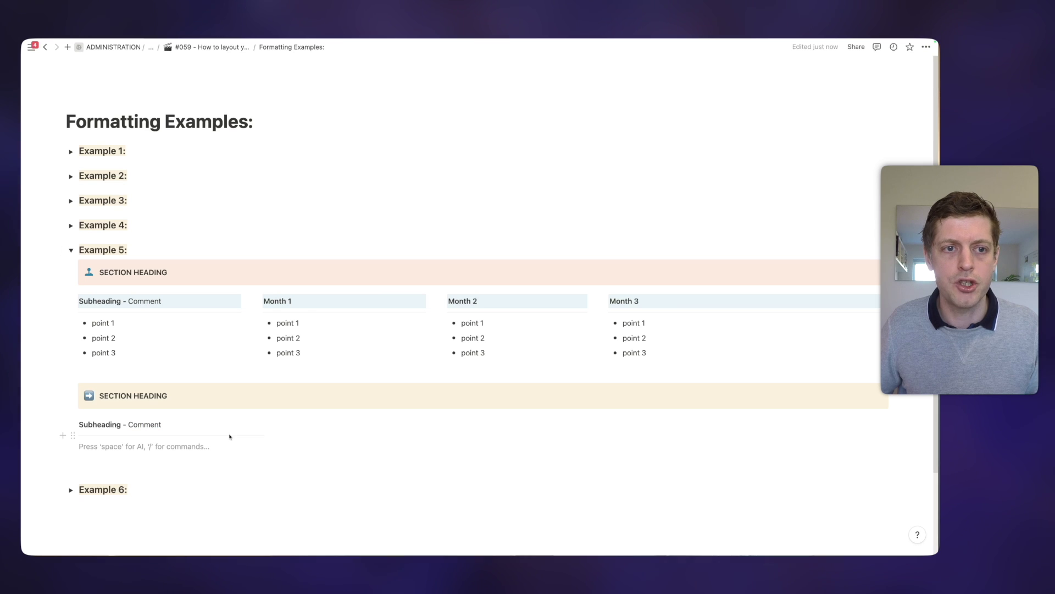
text(- point)
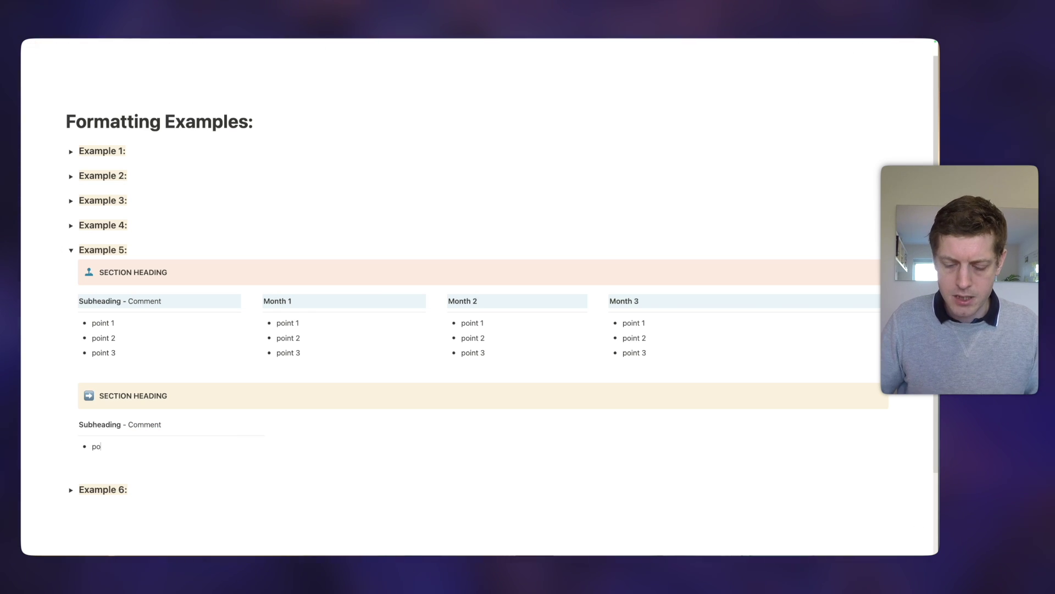
text( 1)
key(Return)
text(point 2)
key(Return)
text(point 3)
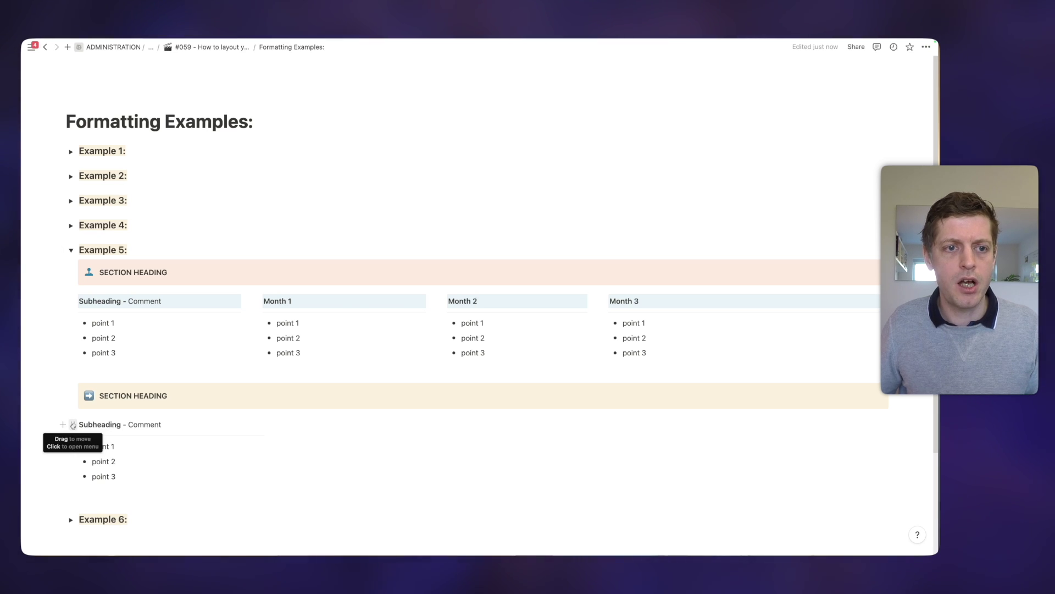
Give the new "Subheading - Comment" line a pink background
click(72, 425)
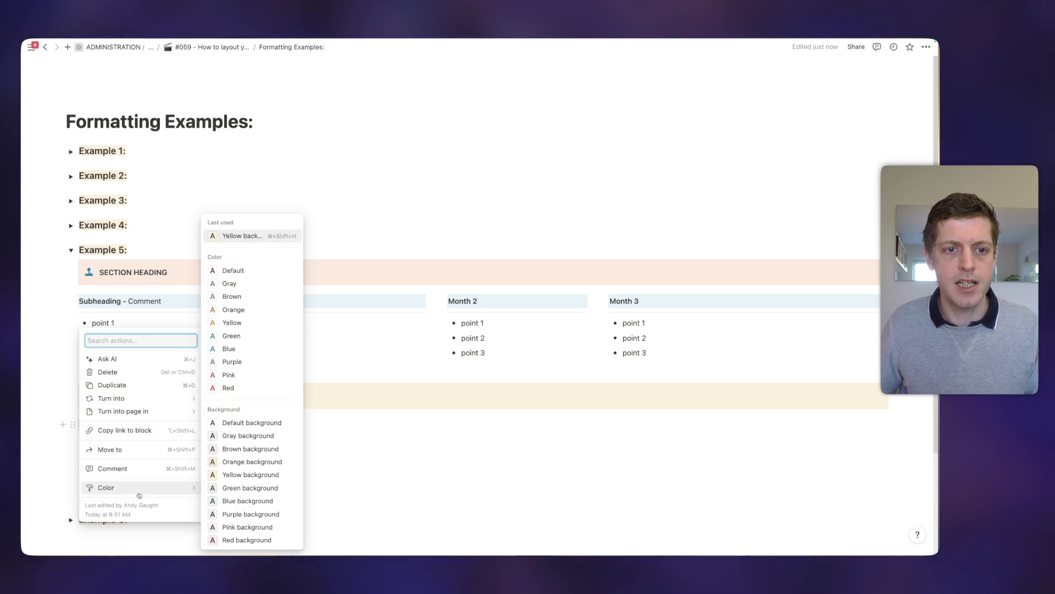
click(240, 526)
key(super+slash)
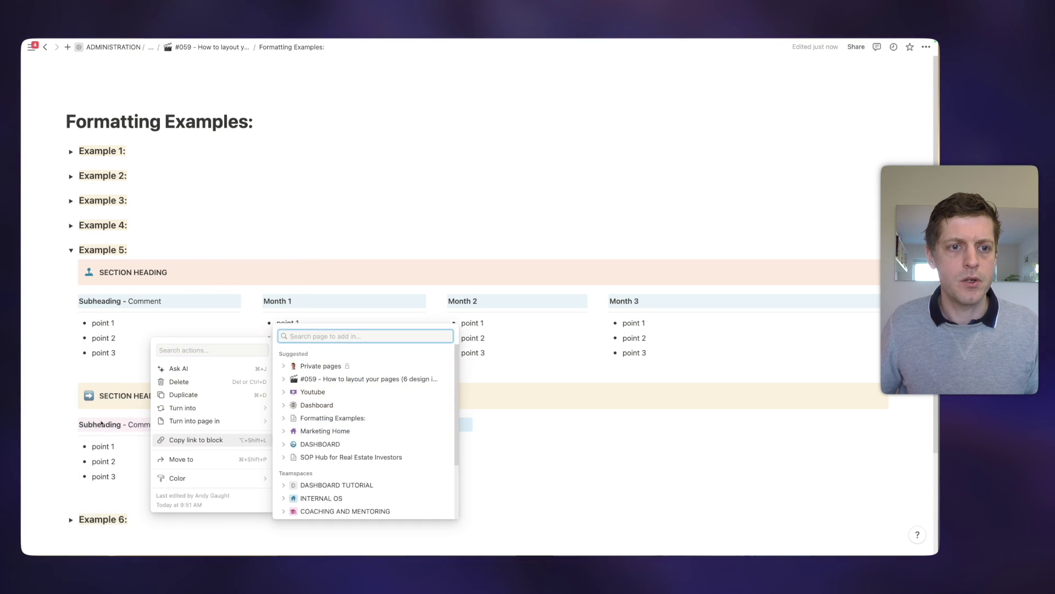
key(Escape)
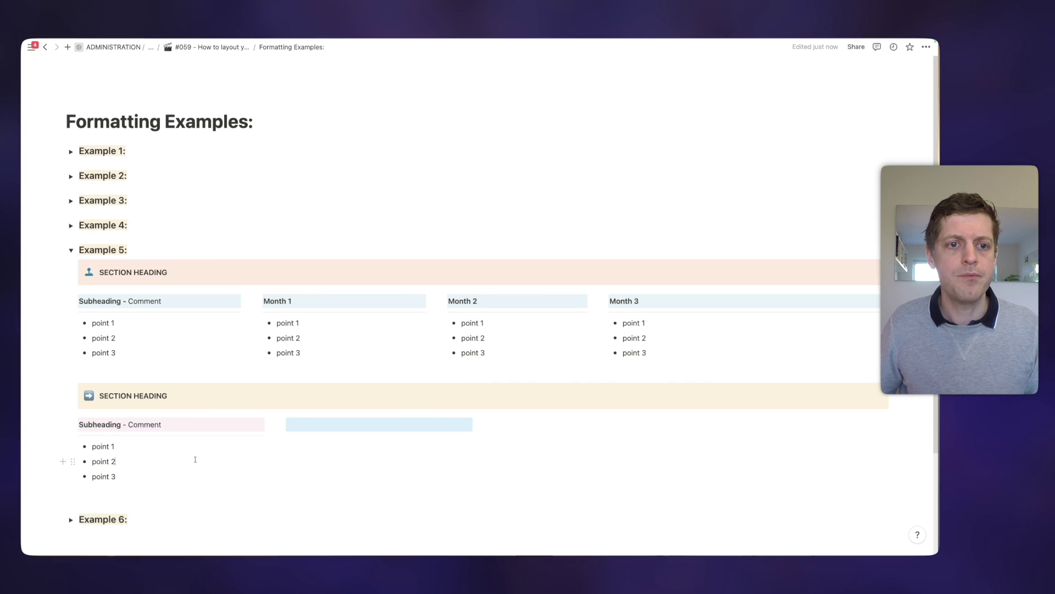
click(196, 459)
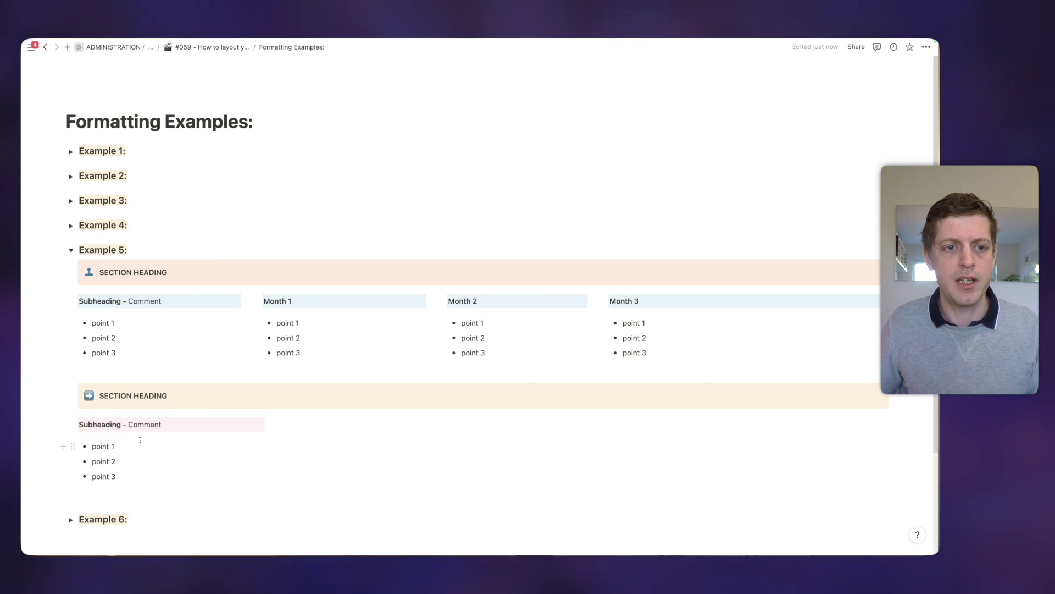
click(324, 424)
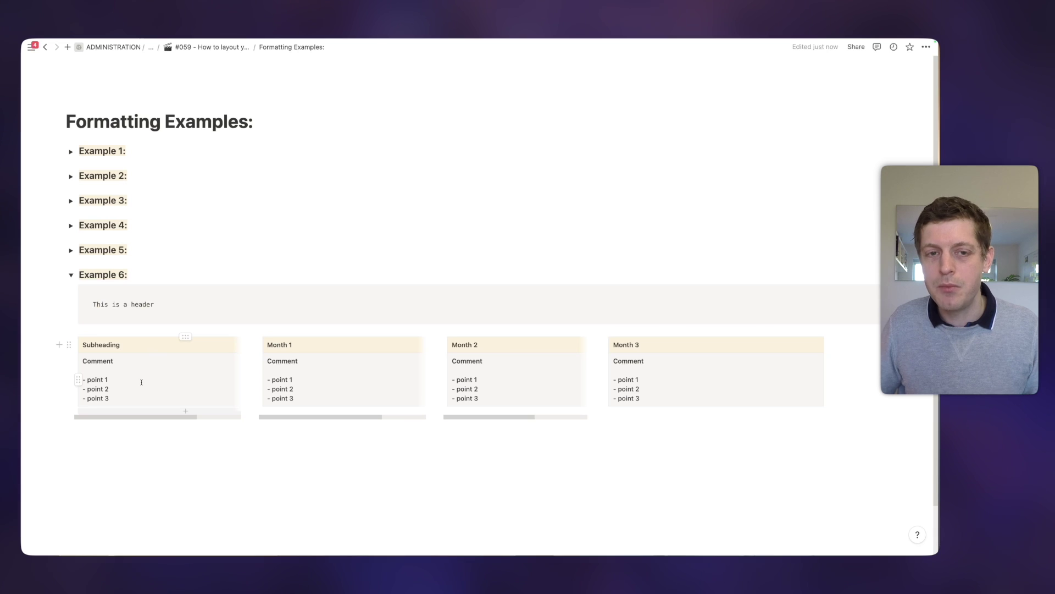
Insert a code block below the tables in Example 6 and set its language to Plain Text
click(123, 448)
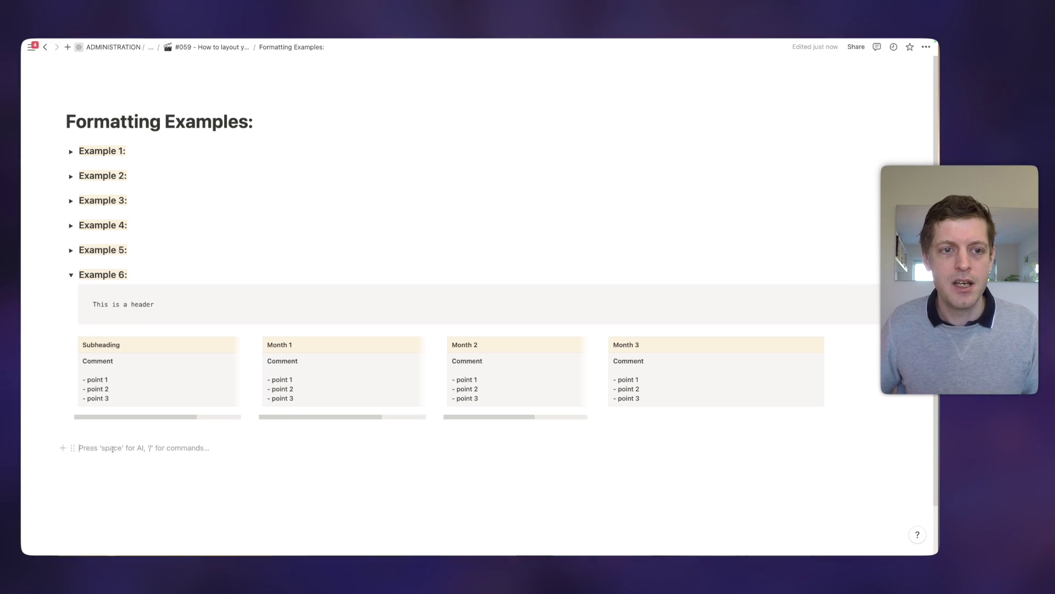
text(/code)
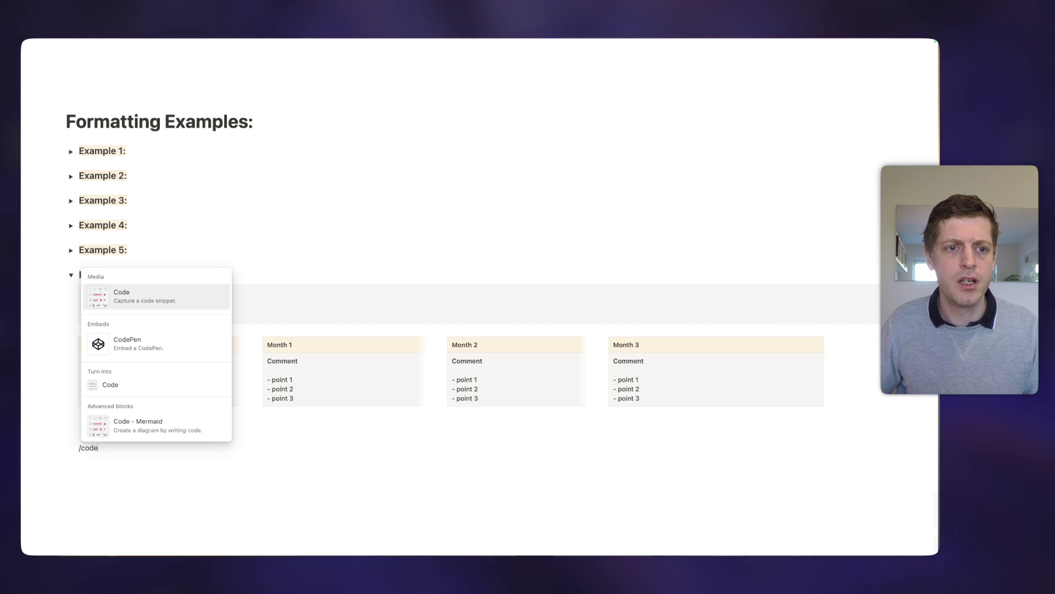
key(Return)
click(99, 450)
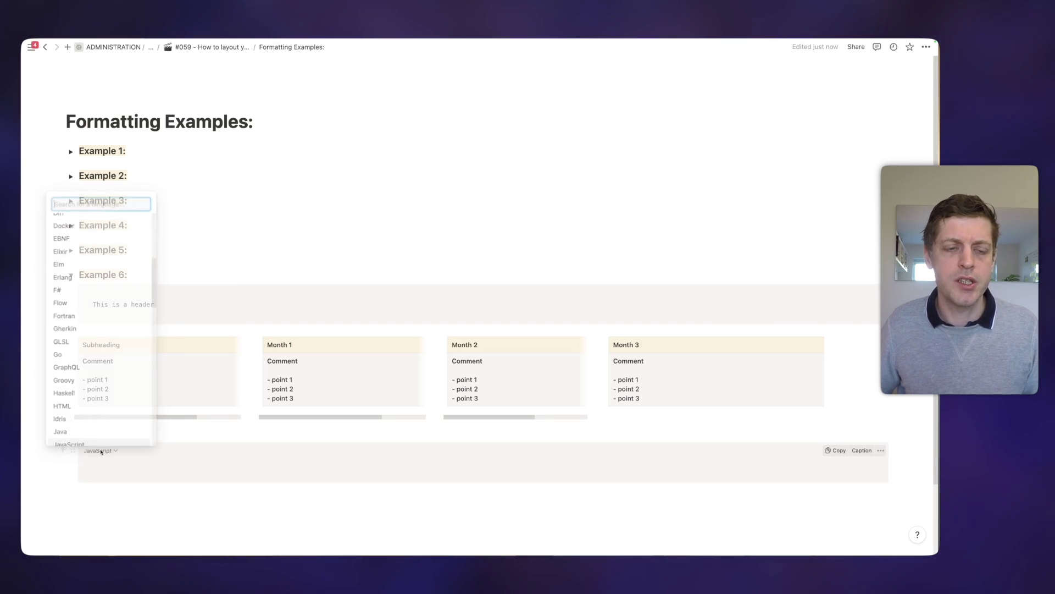
text(plain)
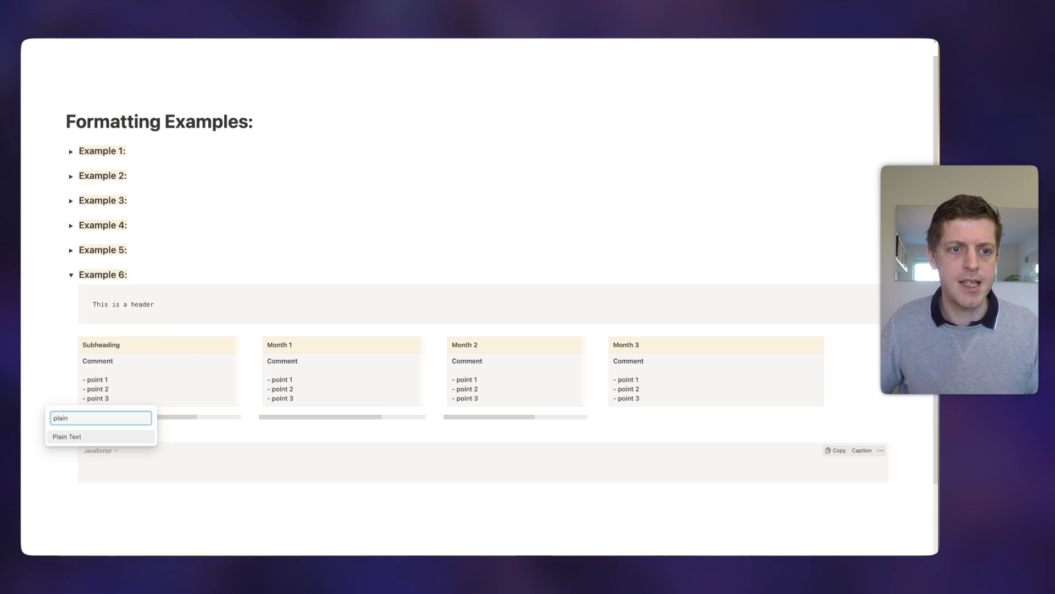
key(Return)
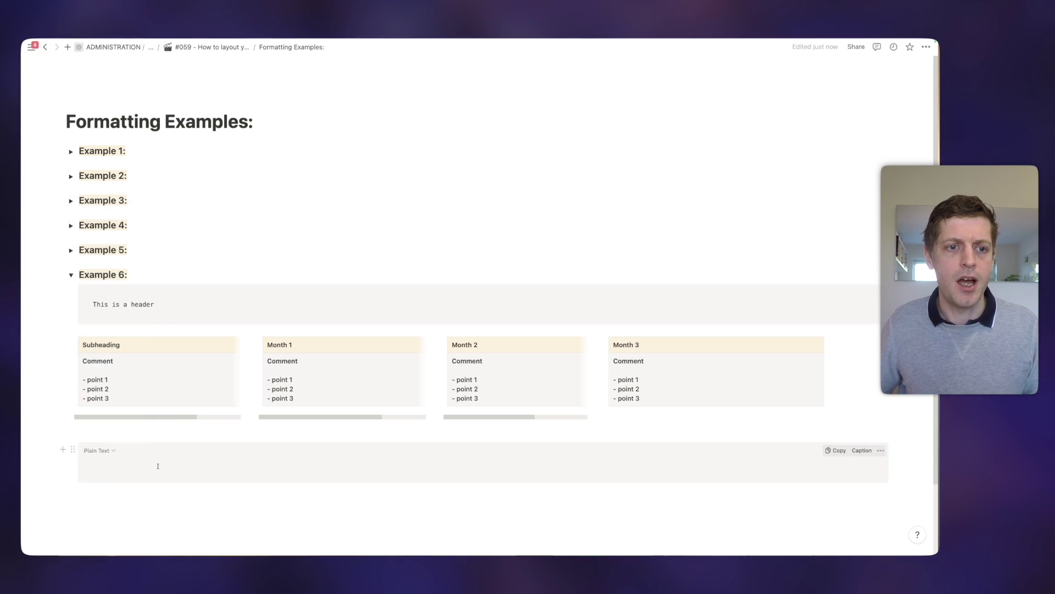
Enter "This is a header" in the new code block and make it bold
text(This is a header)
key(super+a)
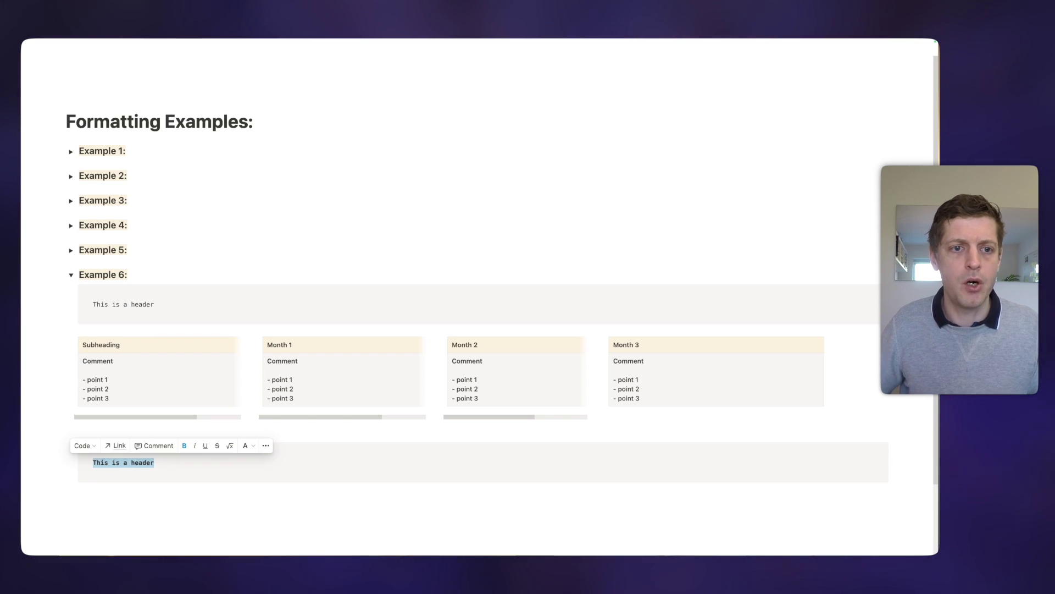
Try underlining the header text in the new code block, remove the underline and reselect the text
click(207, 449)
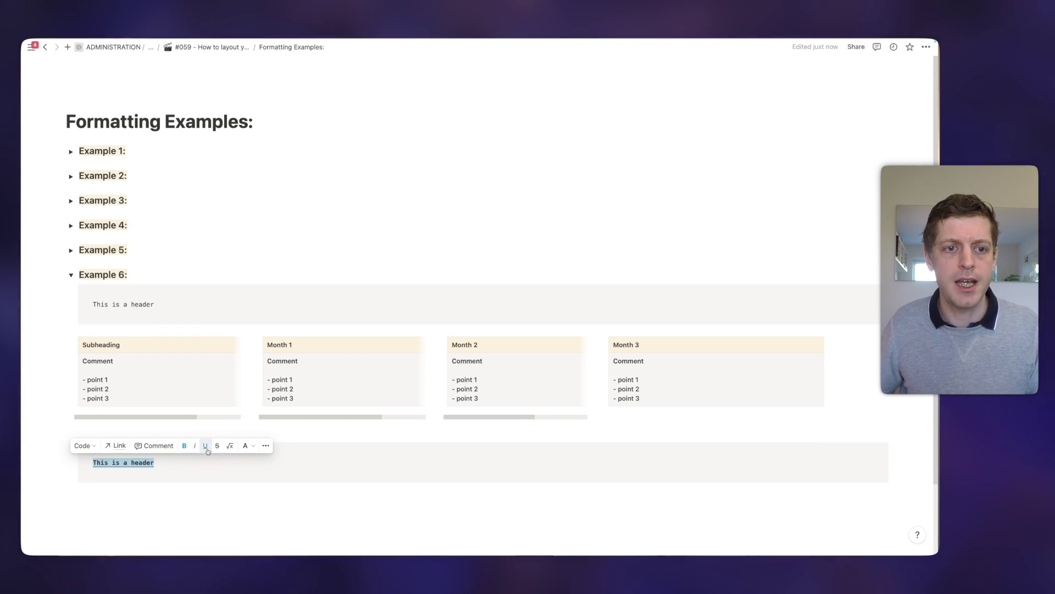
click(208, 451)
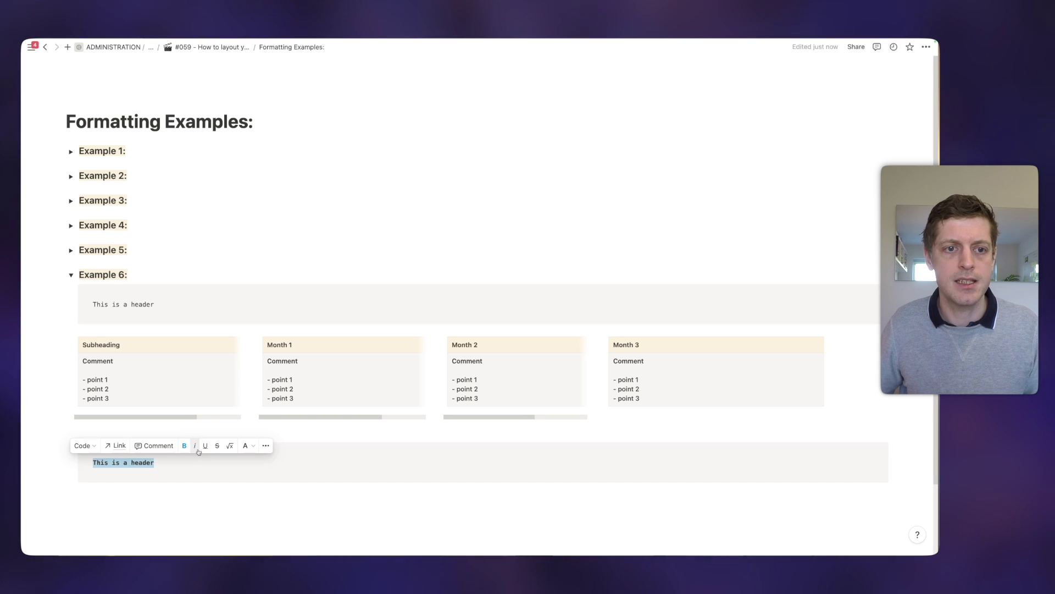
click(158, 462)
drag(160, 461, 80, 461)
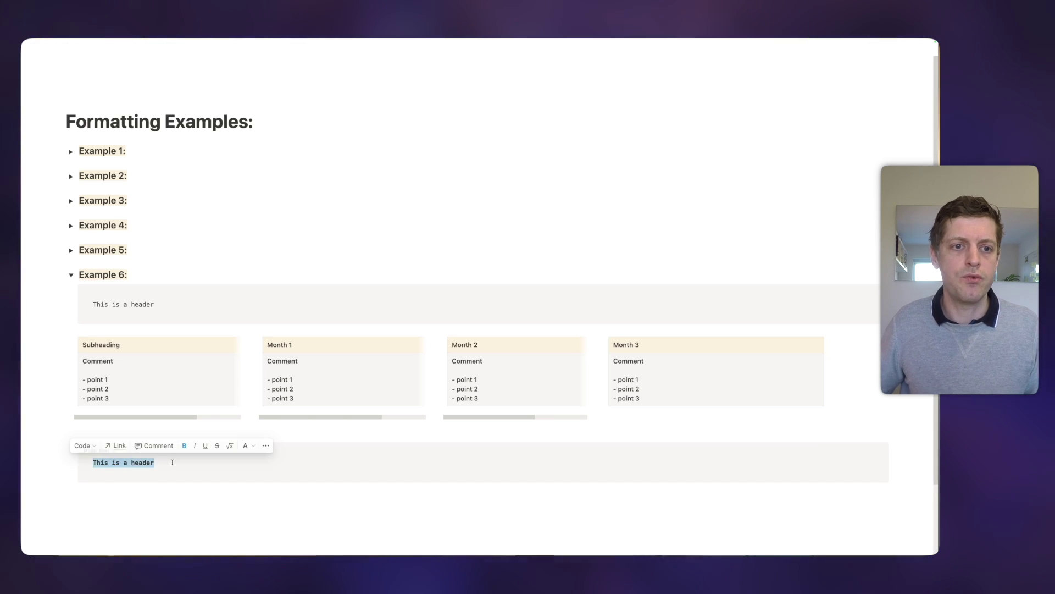
Apply a yellow background to the bold header text in the new code block
click(232, 457)
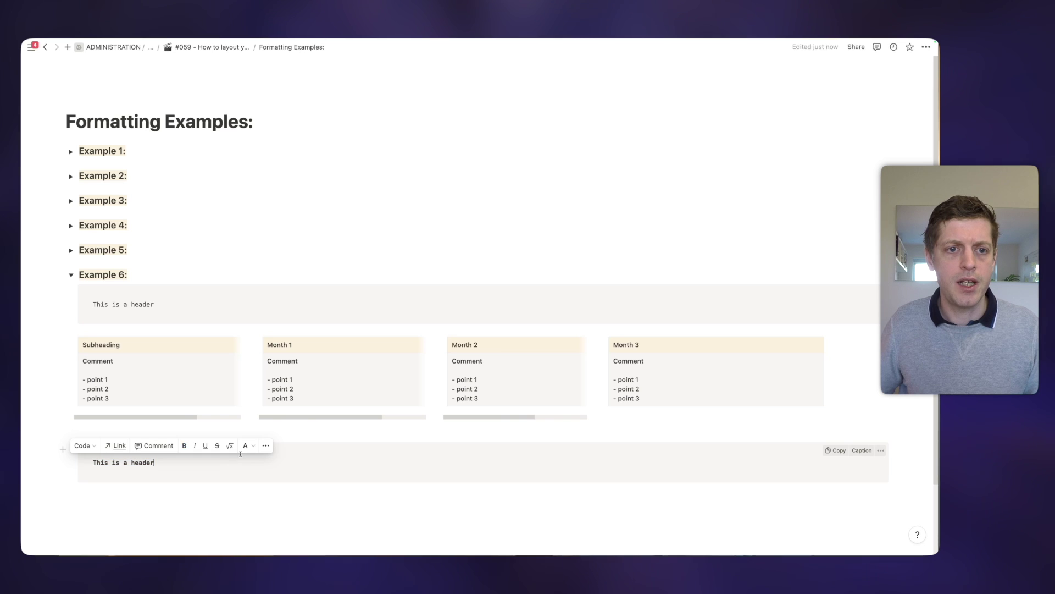
triple_click(232, 458)
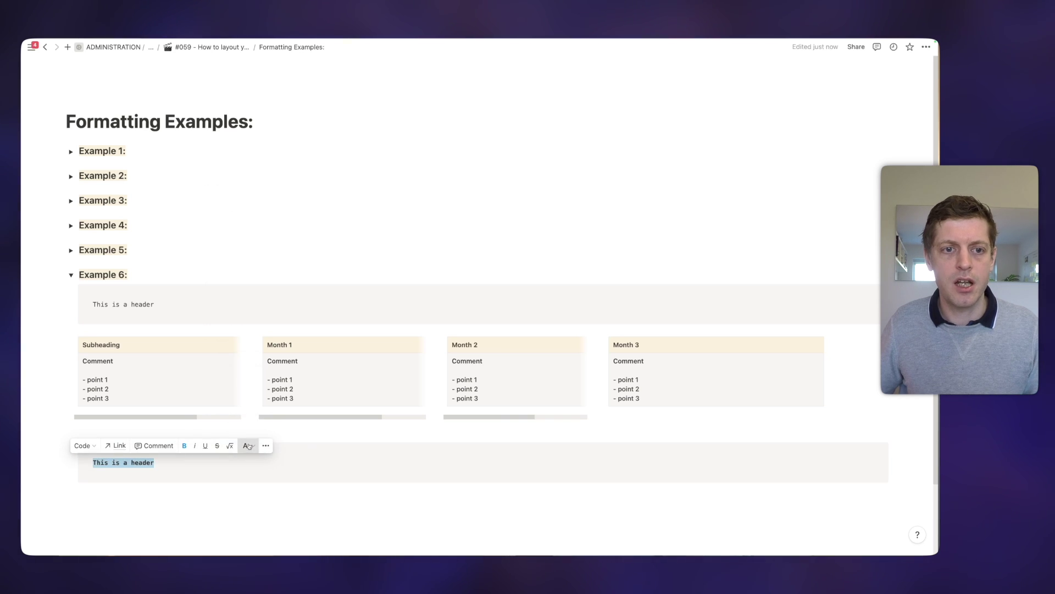
click(249, 445)
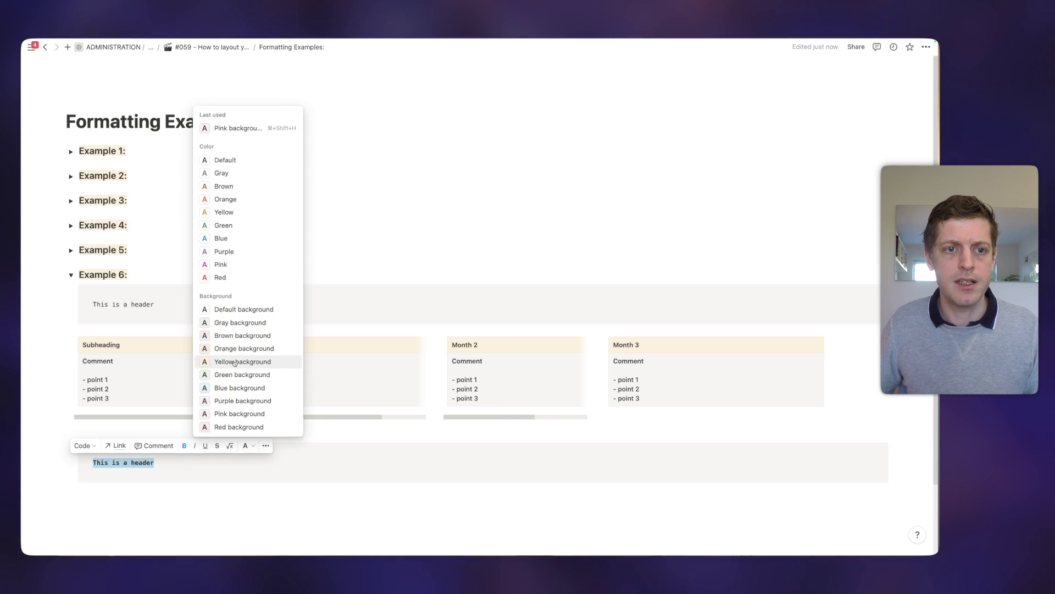
click(195, 435)
click(182, 489)
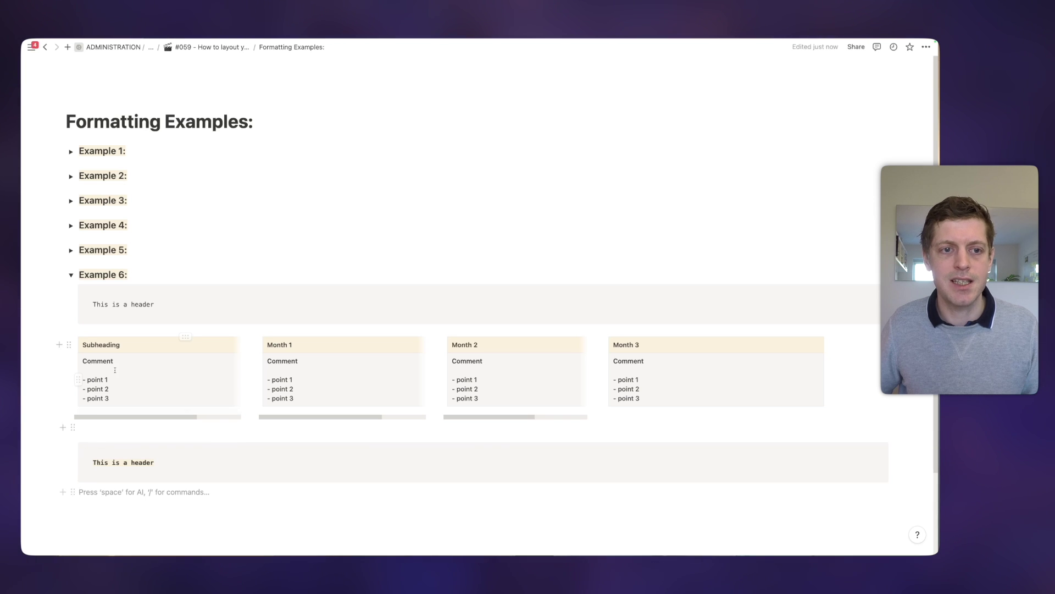
Create a four-column layout below the new code block and insert a simple table in its first column
scroll(280, 448, down, 3)
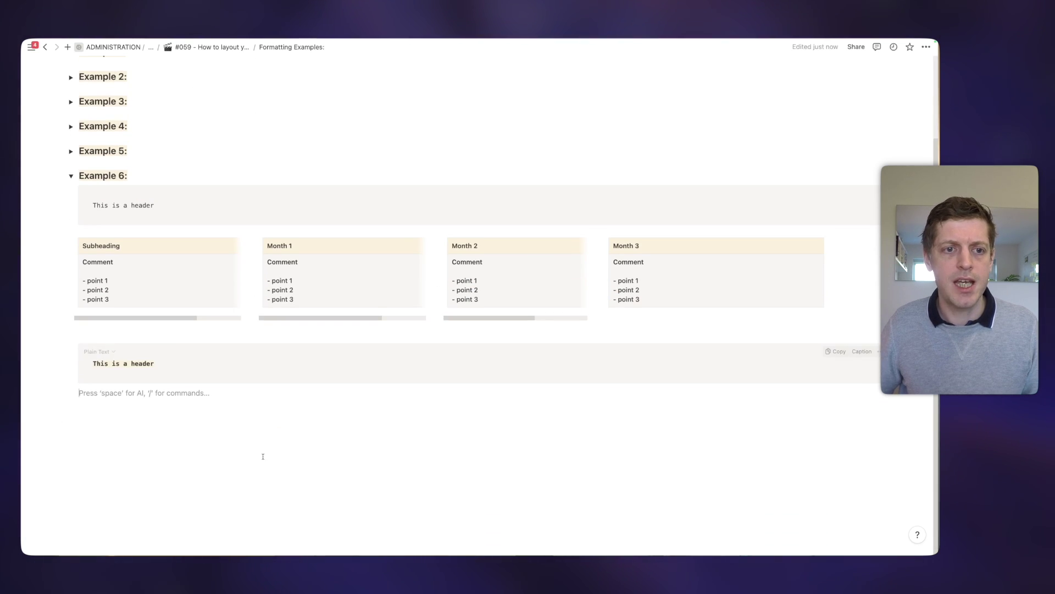
text(/col4)
key(Return)
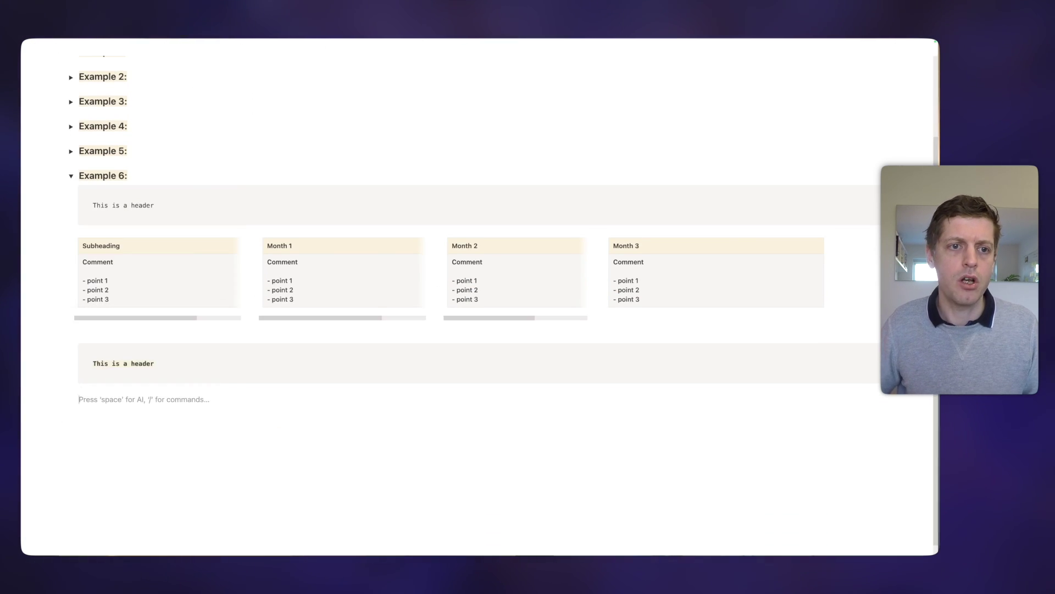
text(/table)
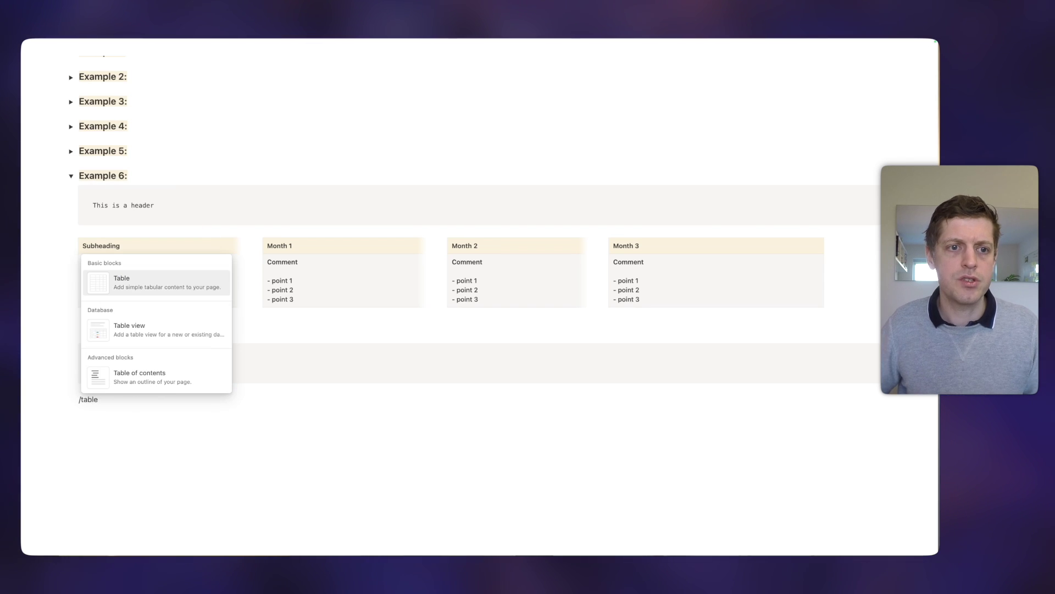
key(Return)
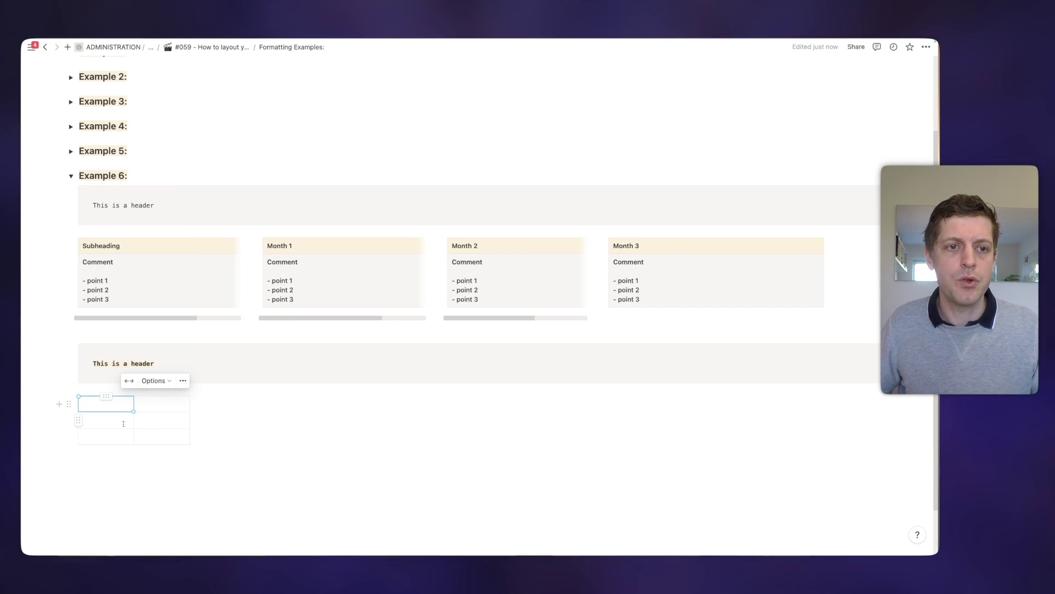
Delete the new table's last row and second column, leaving a single column with two rows
click(78, 438)
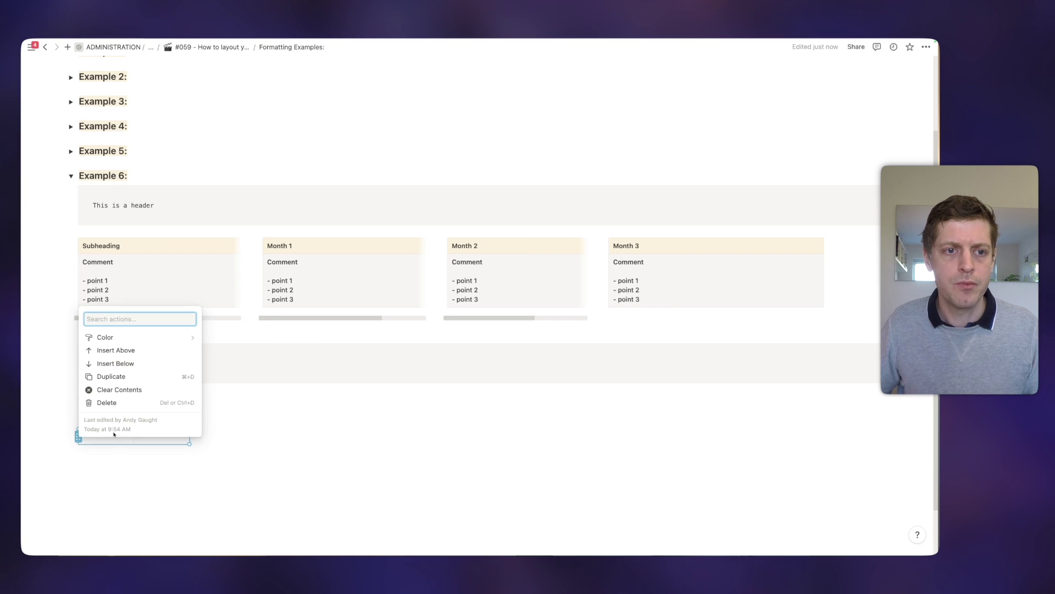
click(107, 402)
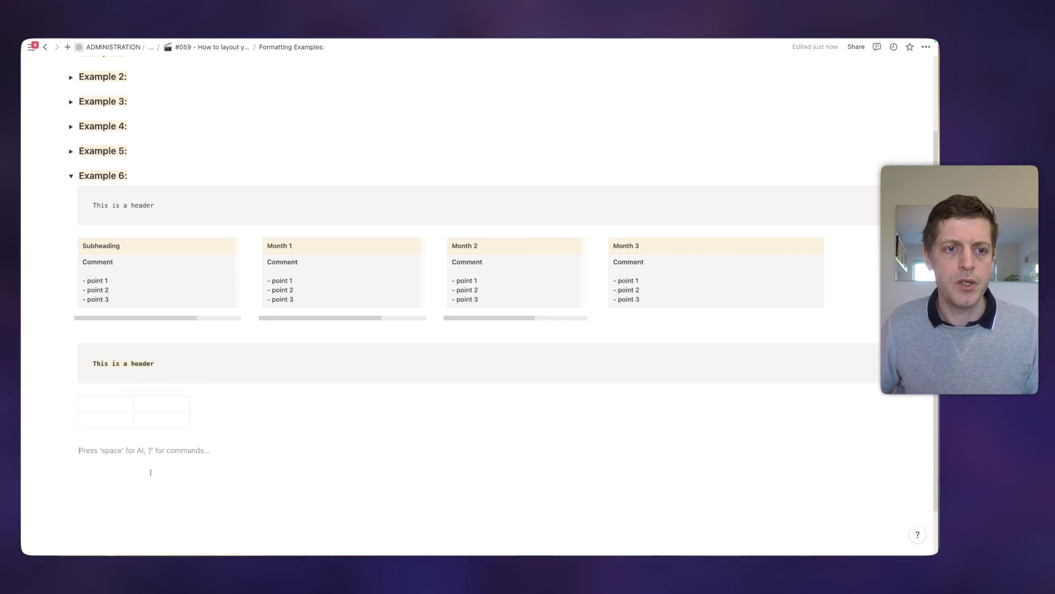
click(161, 396)
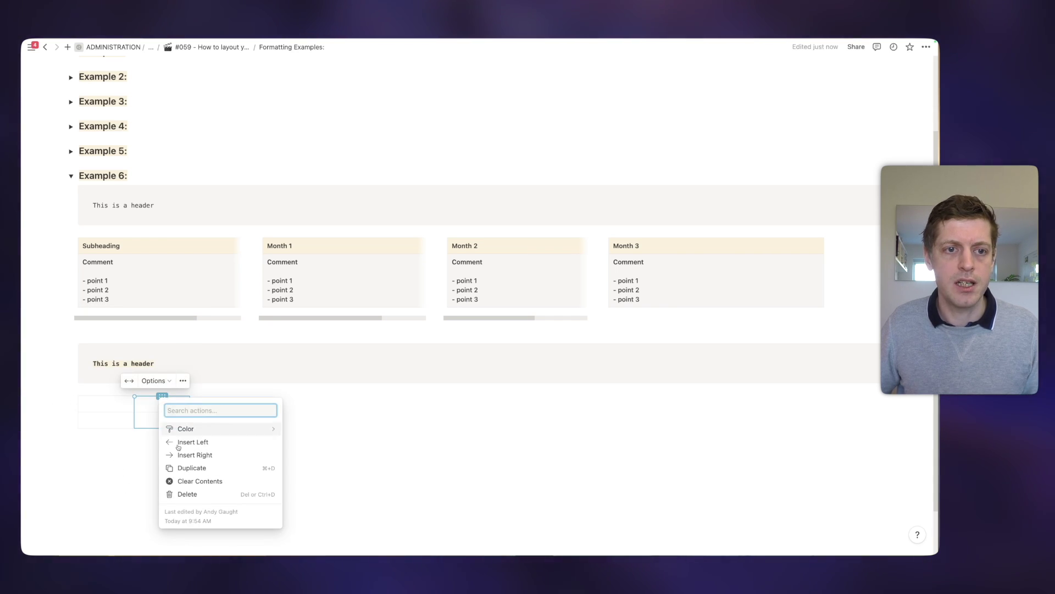
click(188, 494)
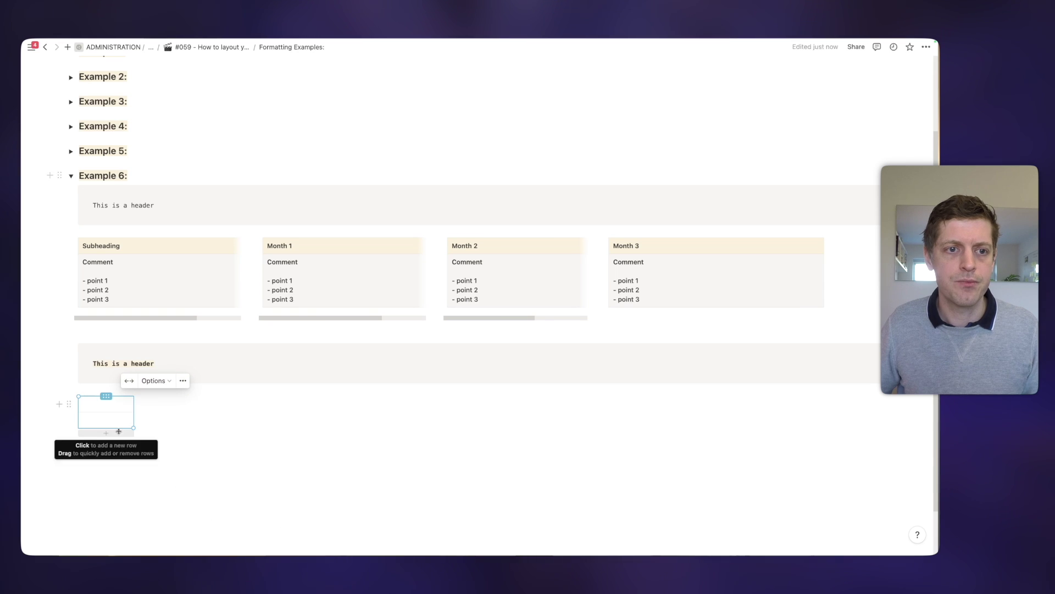
Turn on the header row of the new table and give that row an orange background
click(97, 408)
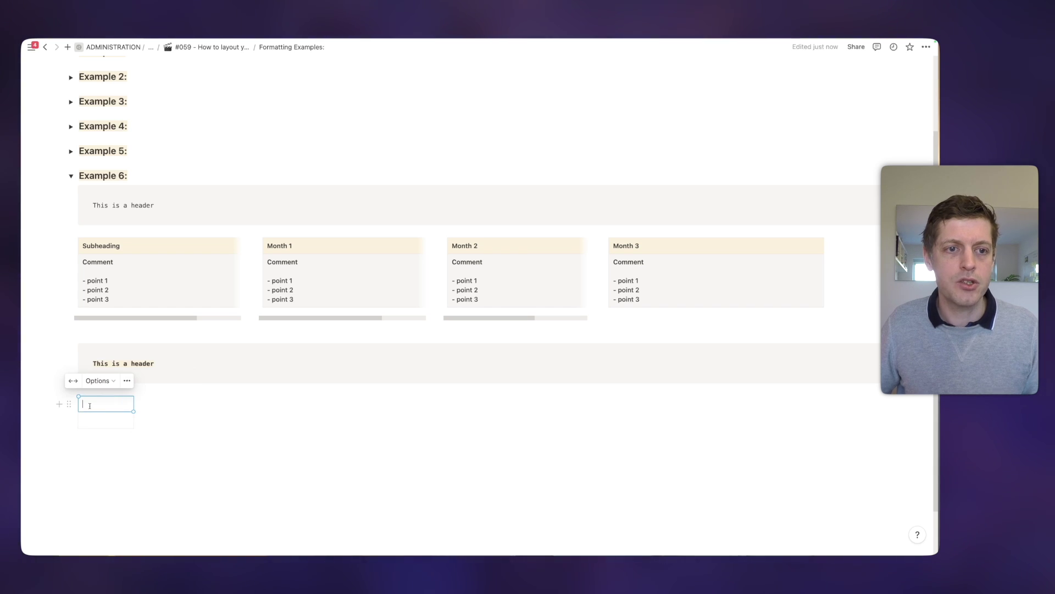
click(79, 406)
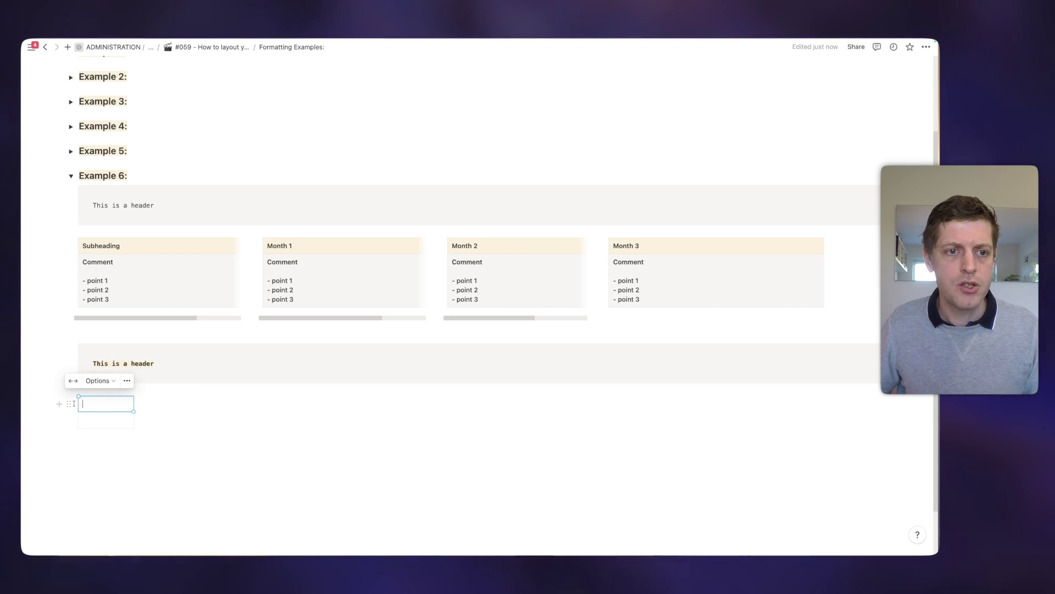
click(101, 386)
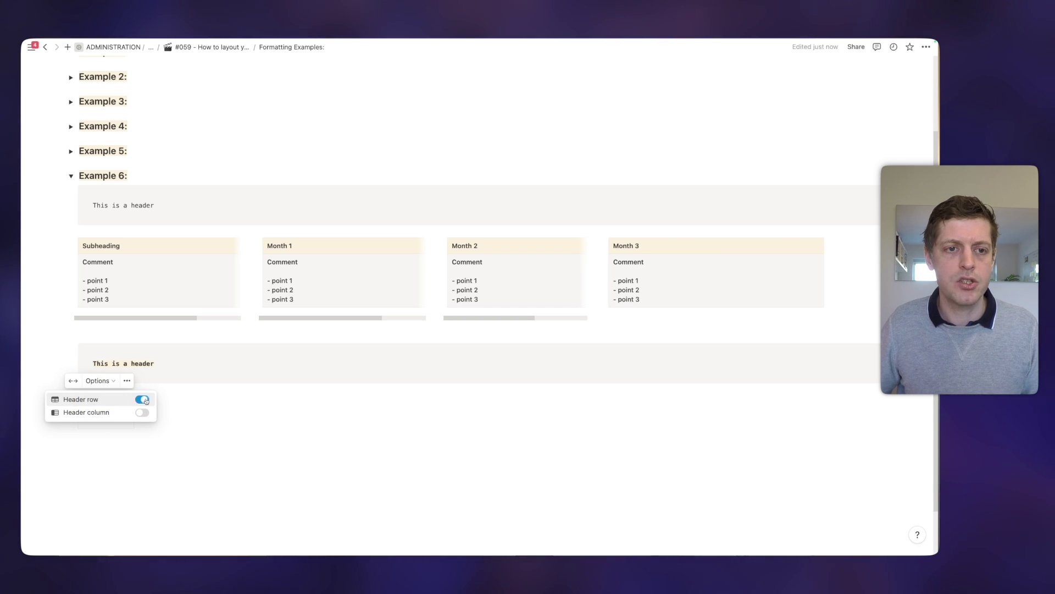
click(105, 404)
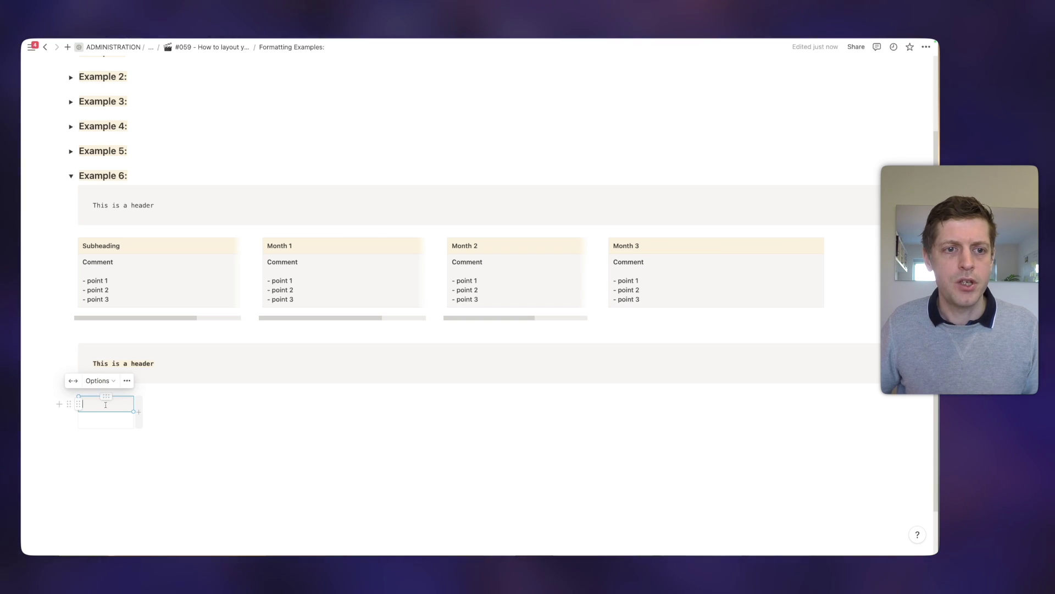
click(78, 404)
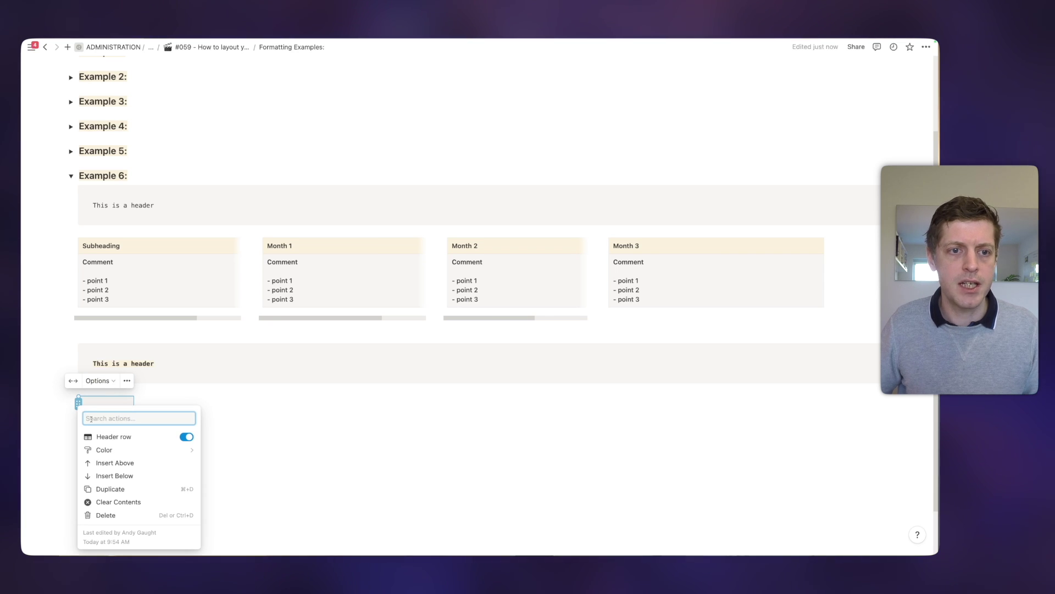
mouse_move(165, 450)
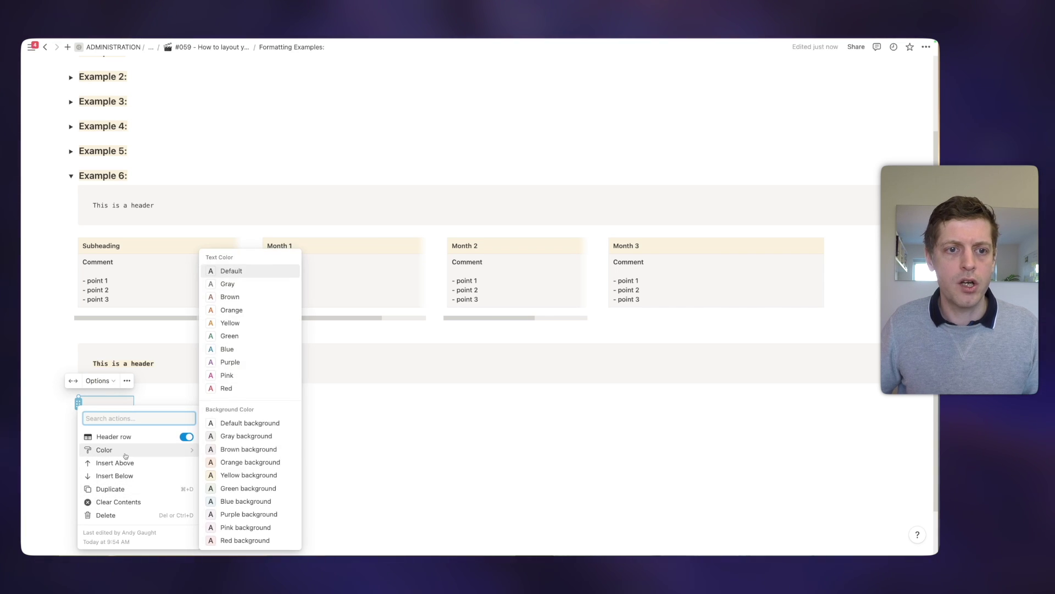
click(254, 465)
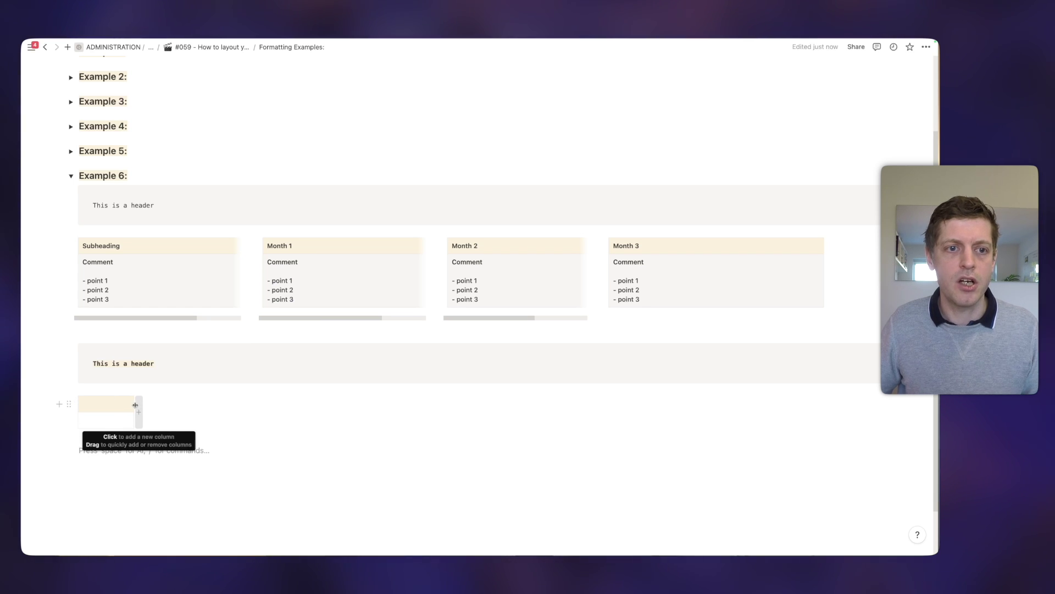
Widen the table's column to roughly three times its width and enter "Subheading" in the header cell
drag(136, 404, 252, 404)
click(242, 403)
text(Subheading)
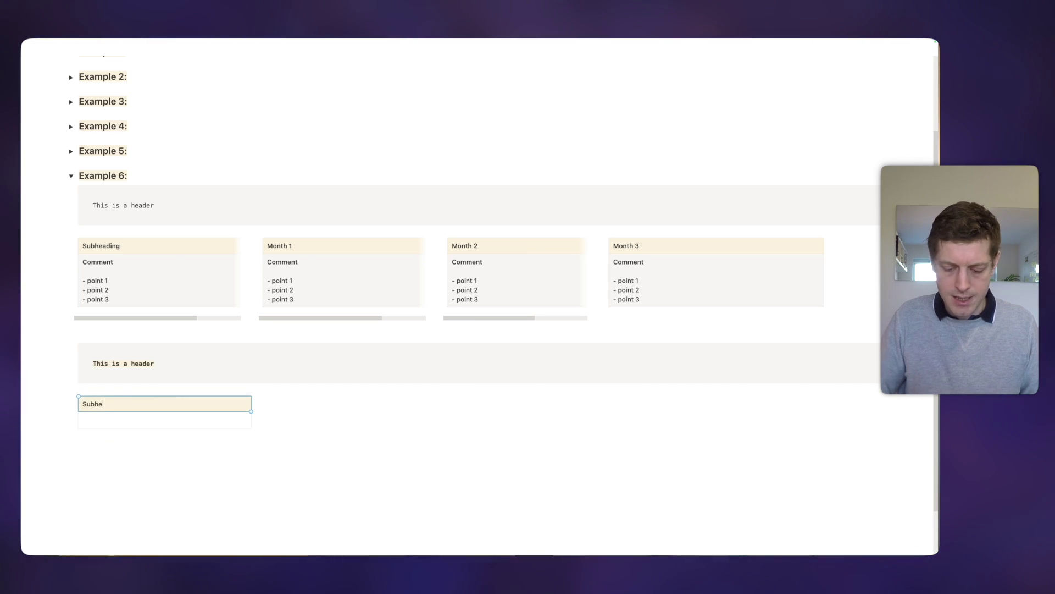
key(super+a)
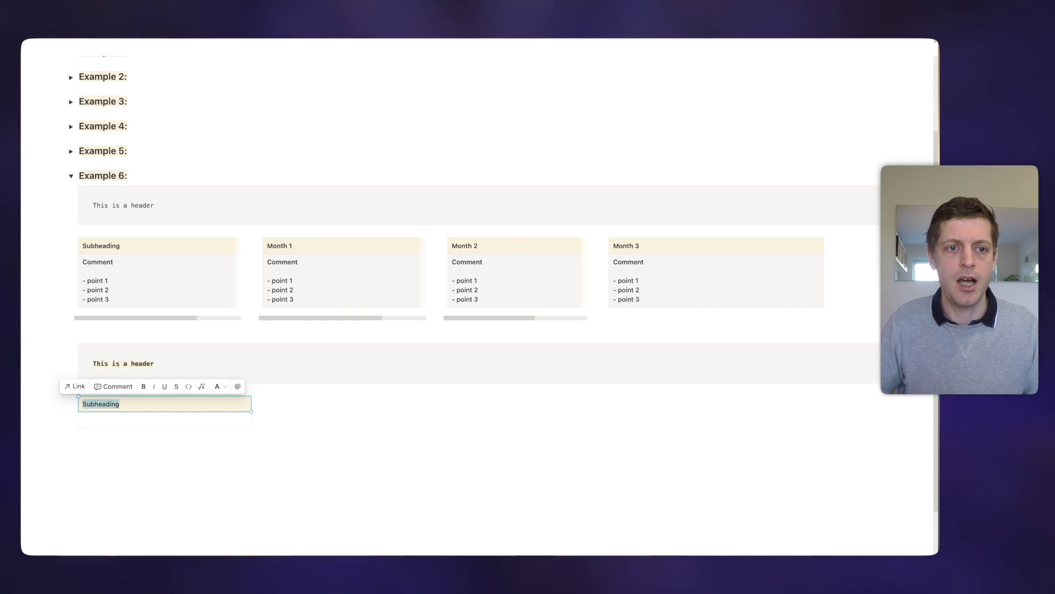
Enter "Comment" in the cell below the subheading and add several line breaks under it
click(104, 420)
text(Comment)
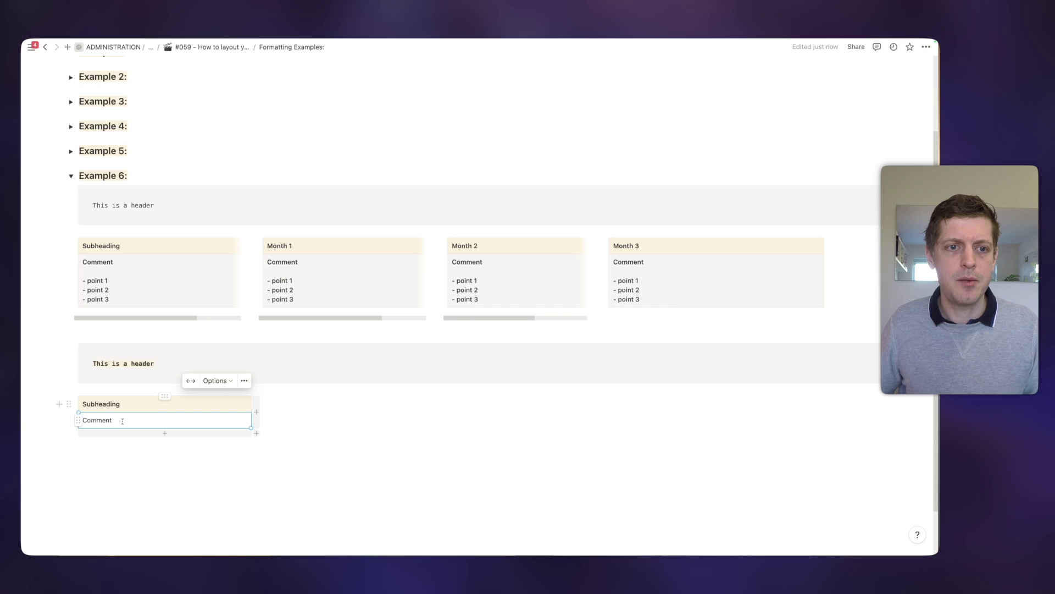
key(shift+Return)
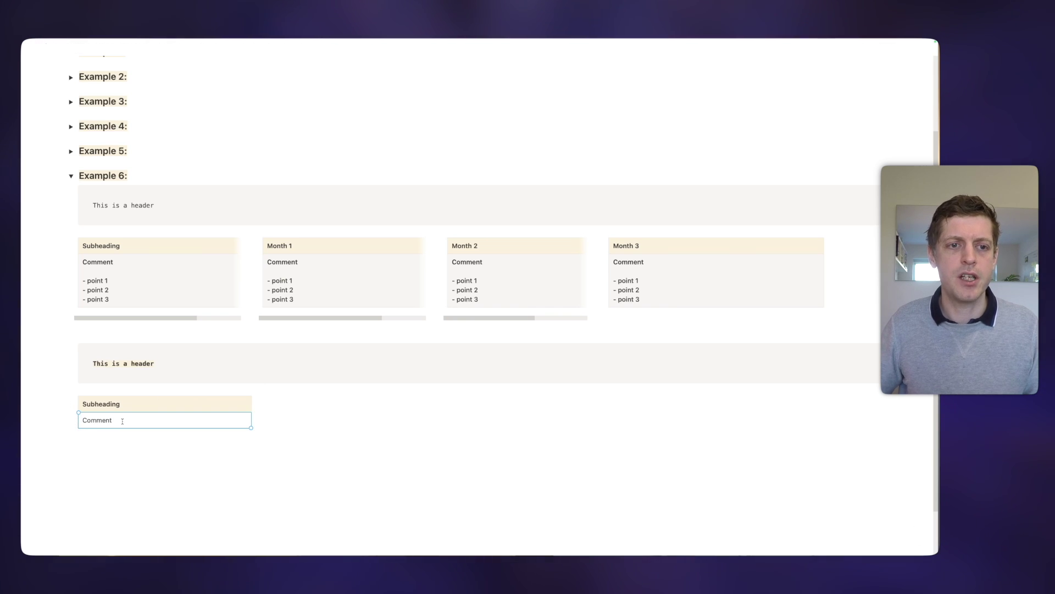
key(shift+Return)
key(shift+Return)
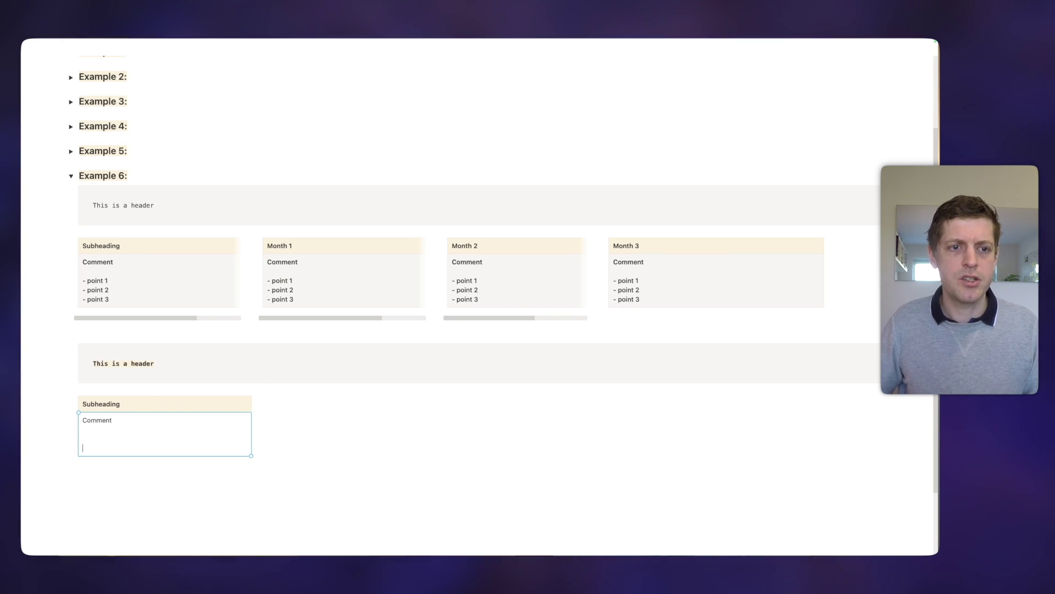
key(shift+Return)
key(shift+Return)
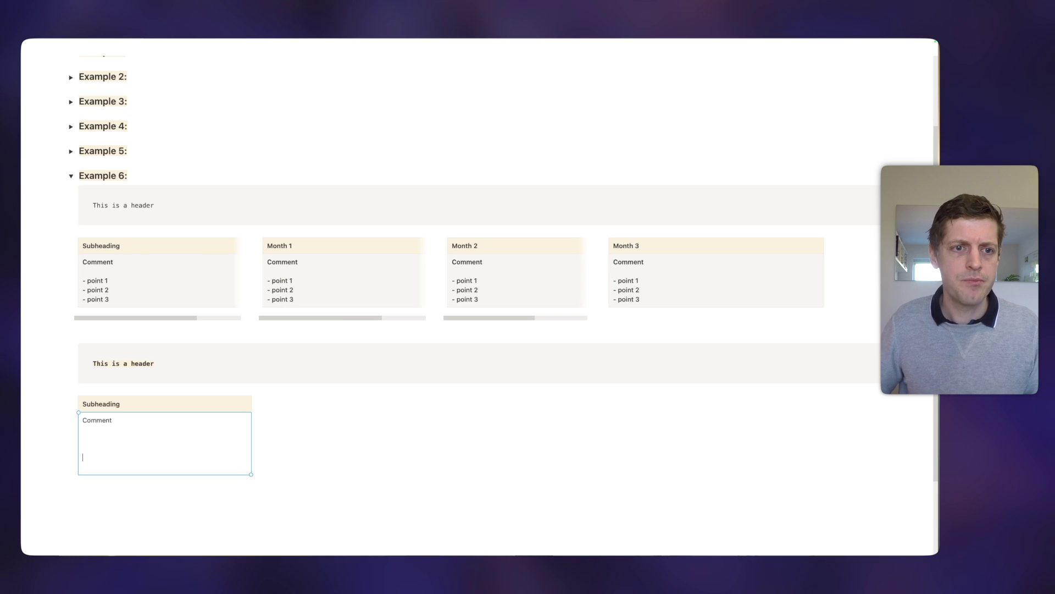
Add "- point 1" and "- point 2" on separate lines under Comment and delete the surplus blank lines
text(-)
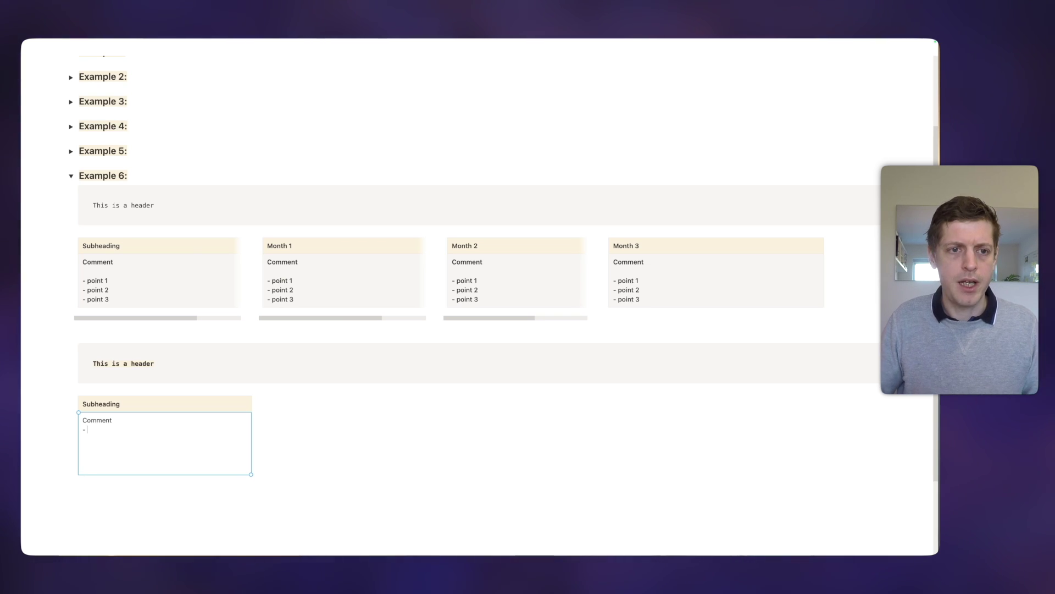
text( point 1)
key(shift+Return)
text(- point 2)
key(shift+Return)
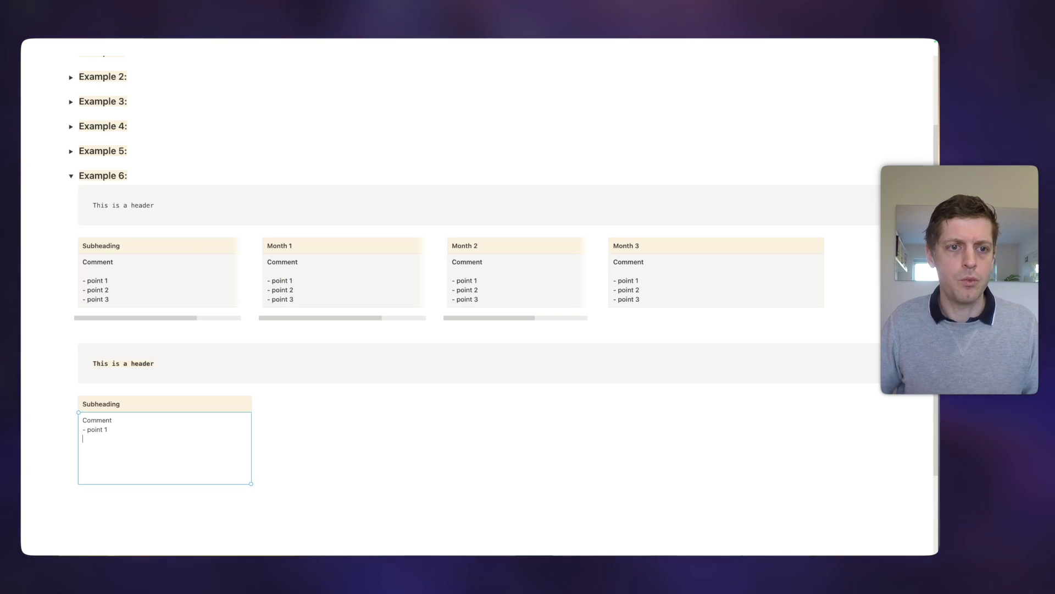
key(BackSpace)
key(BackSpace)
key(BackSpace)
key(BackSpace)
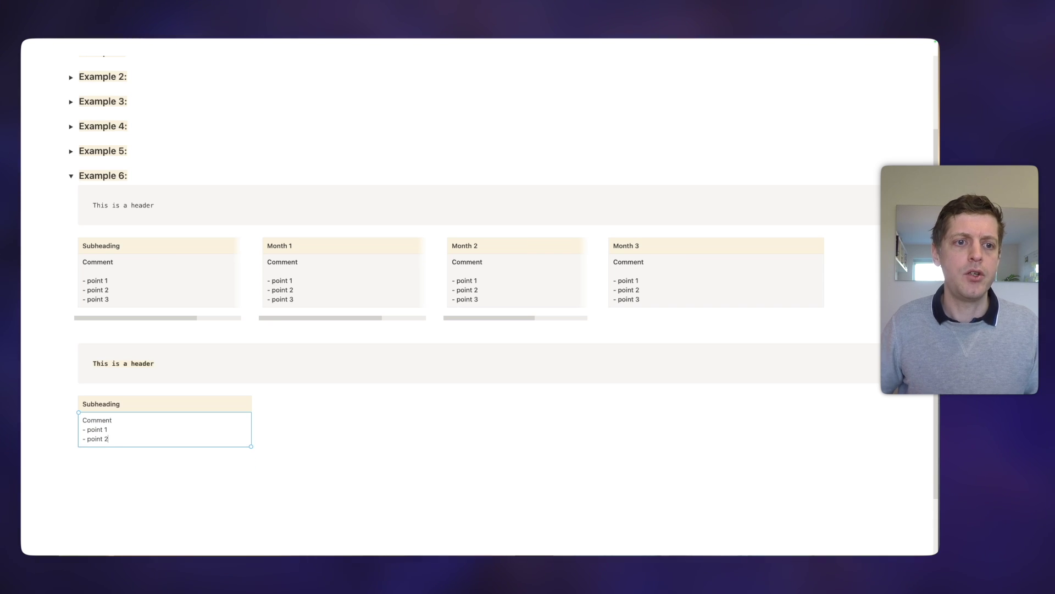
Try a bulleted list item in the empty line below the table and remove it
click(124, 495)
text(-)
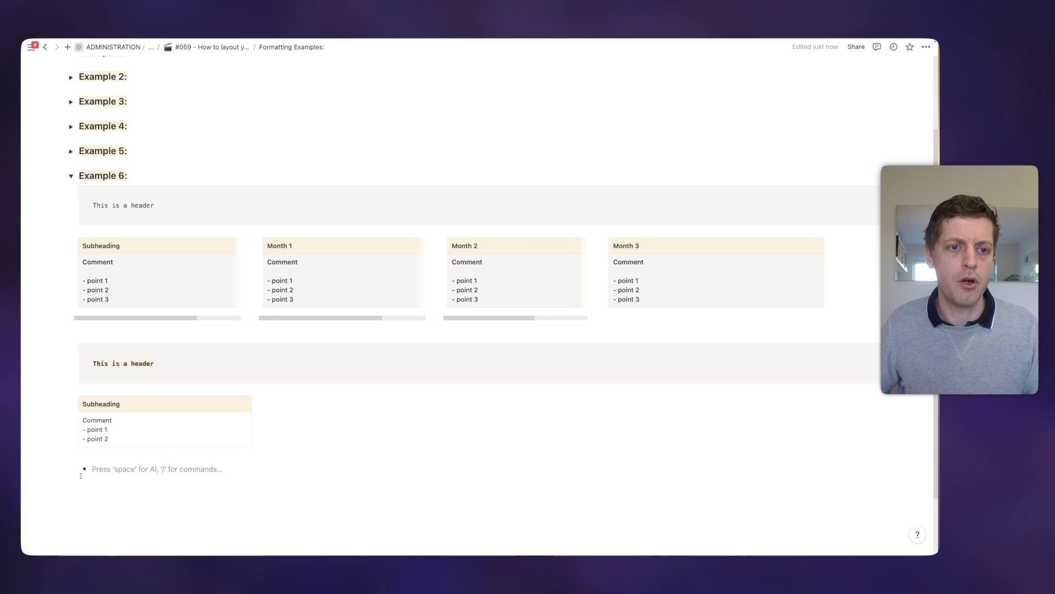
drag(75, 469, 99, 469)
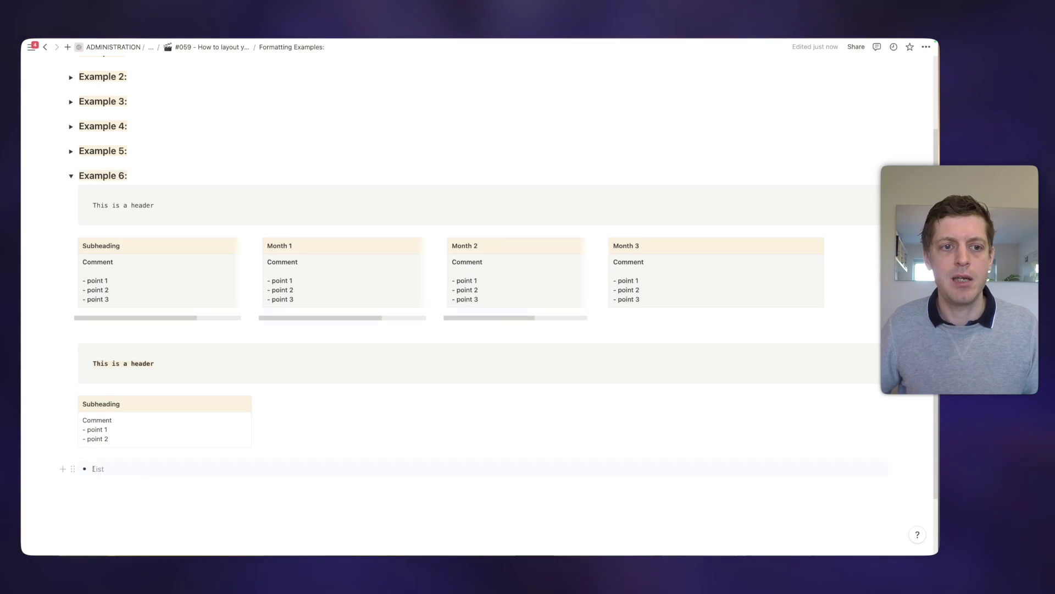
click(99, 470)
key(BackSpace)
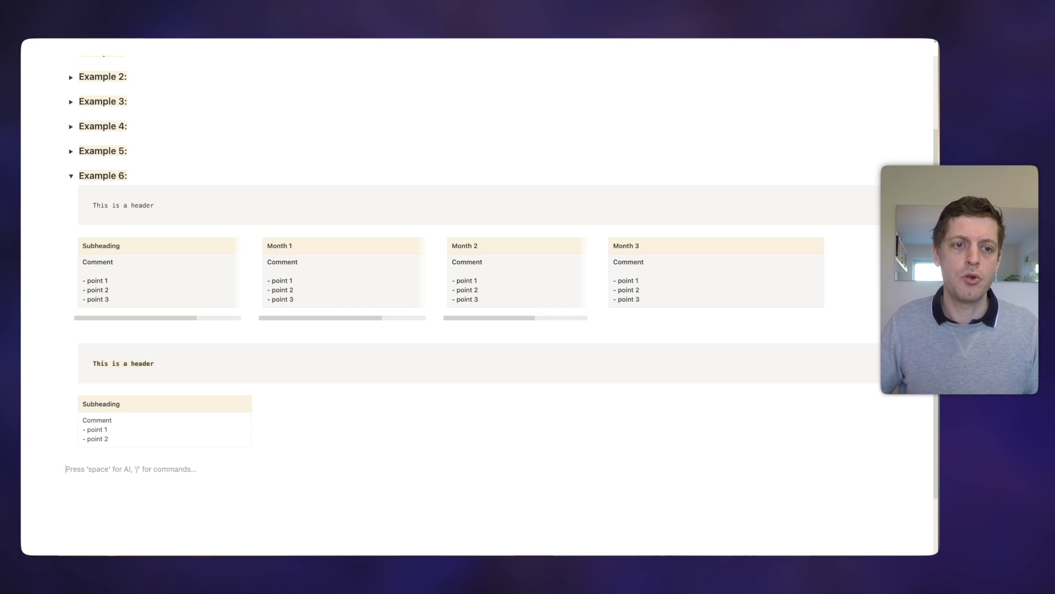
click(94, 439)
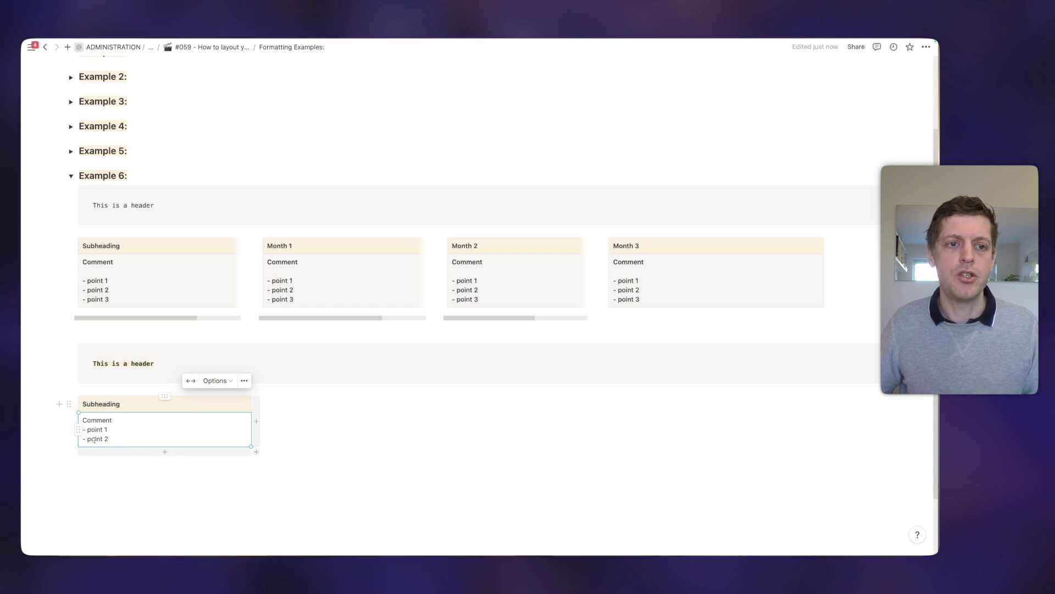
click(113, 468)
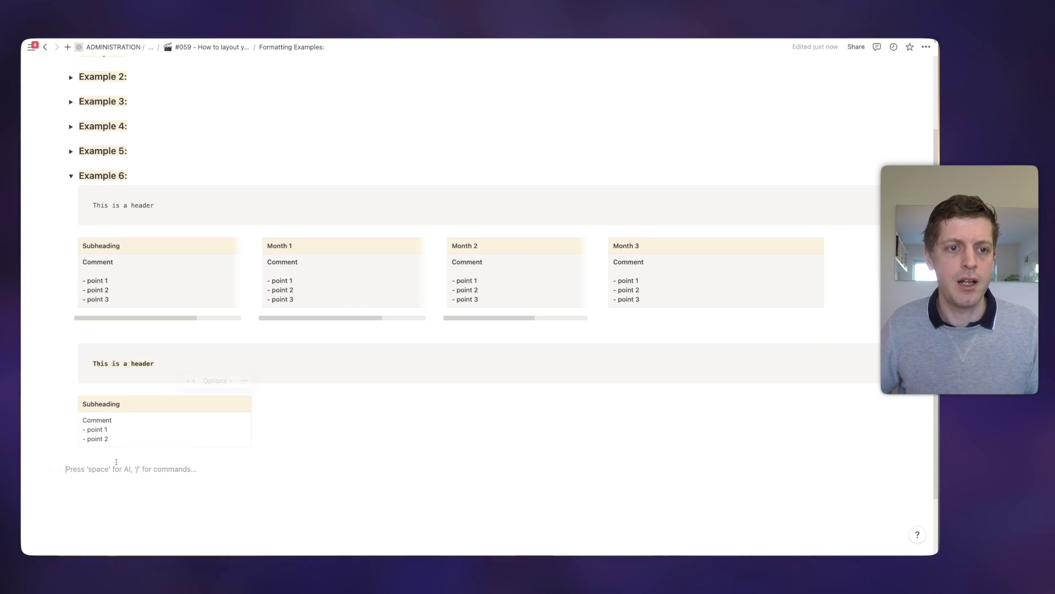
click(124, 432)
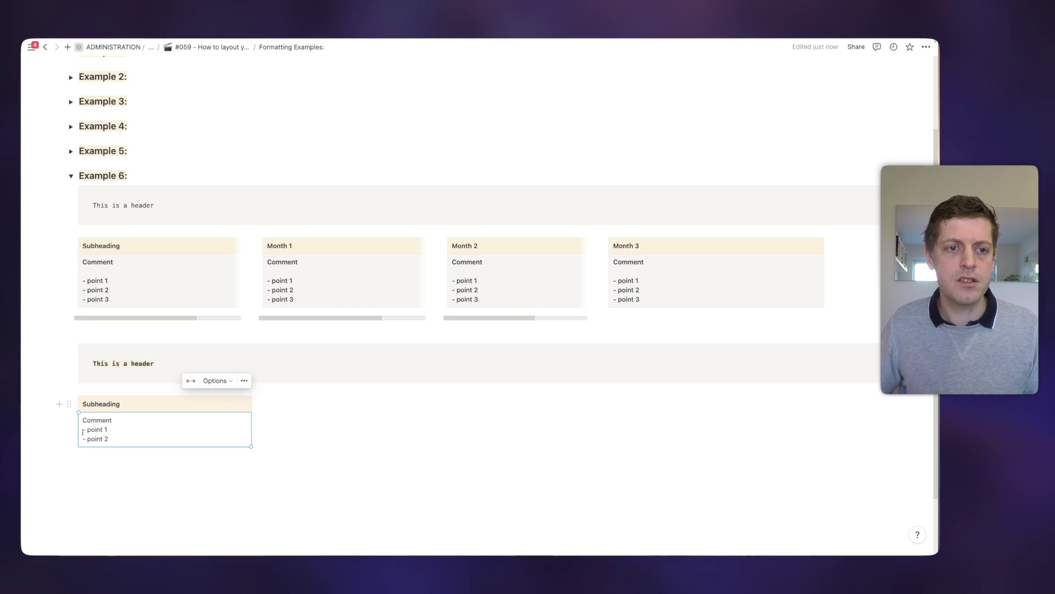
click(79, 430)
key(Escape)
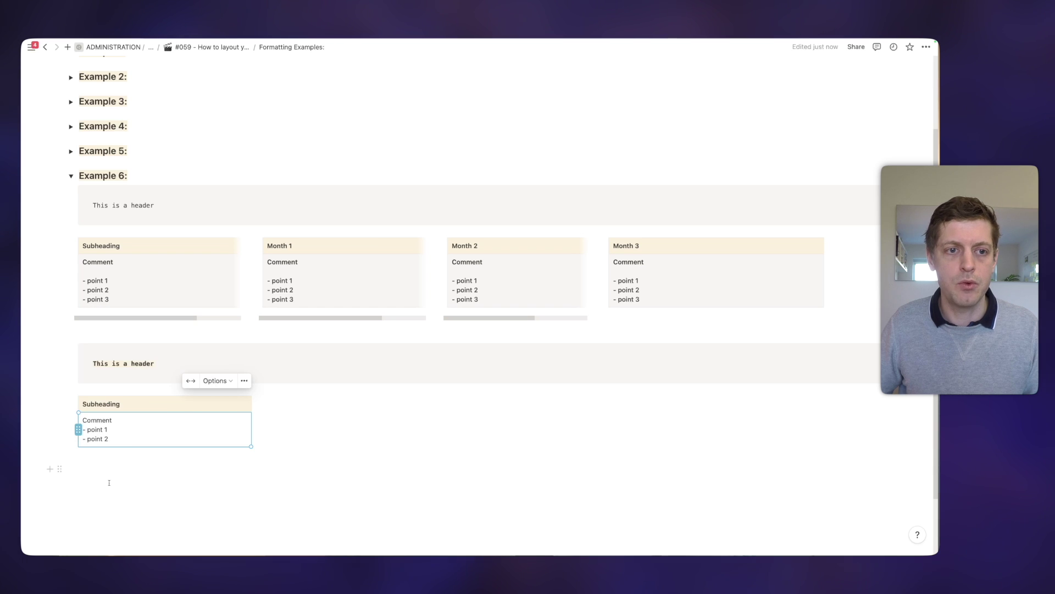
click(74, 413)
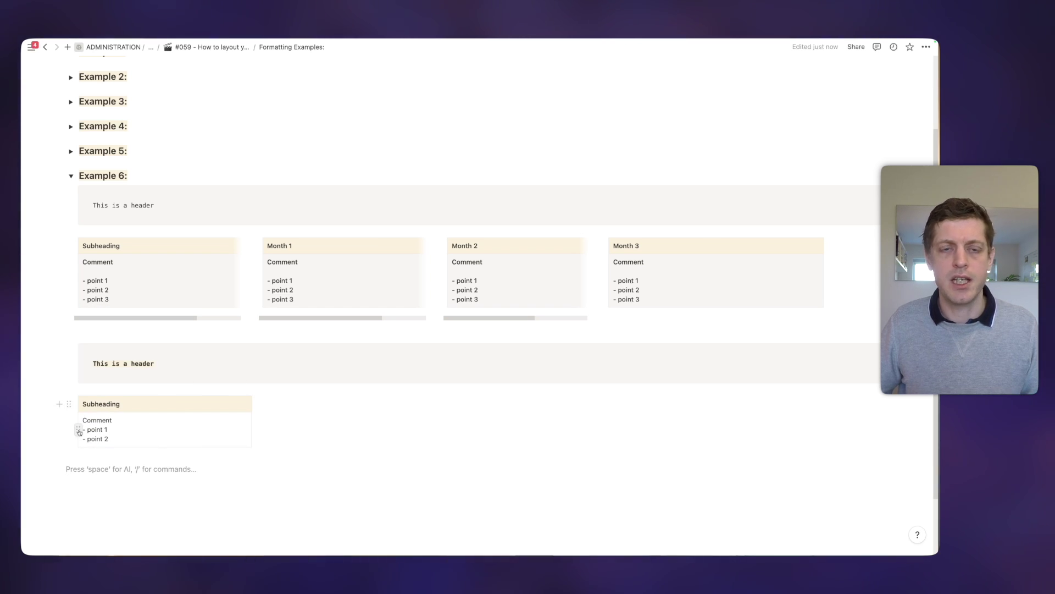
Apply a blue background to the comment row of the new table
click(79, 429)
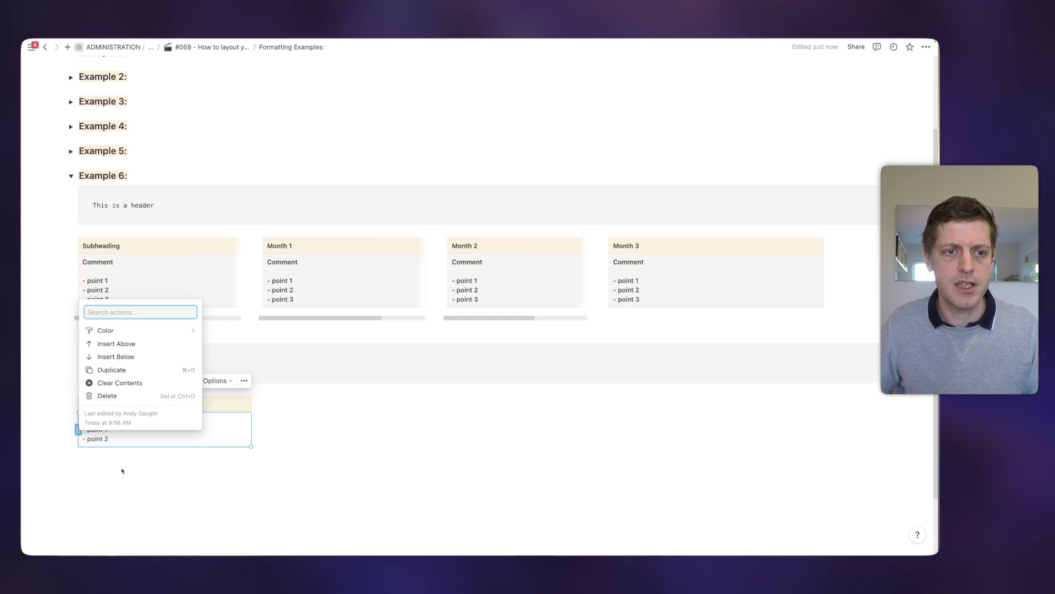
mouse_move(110, 331)
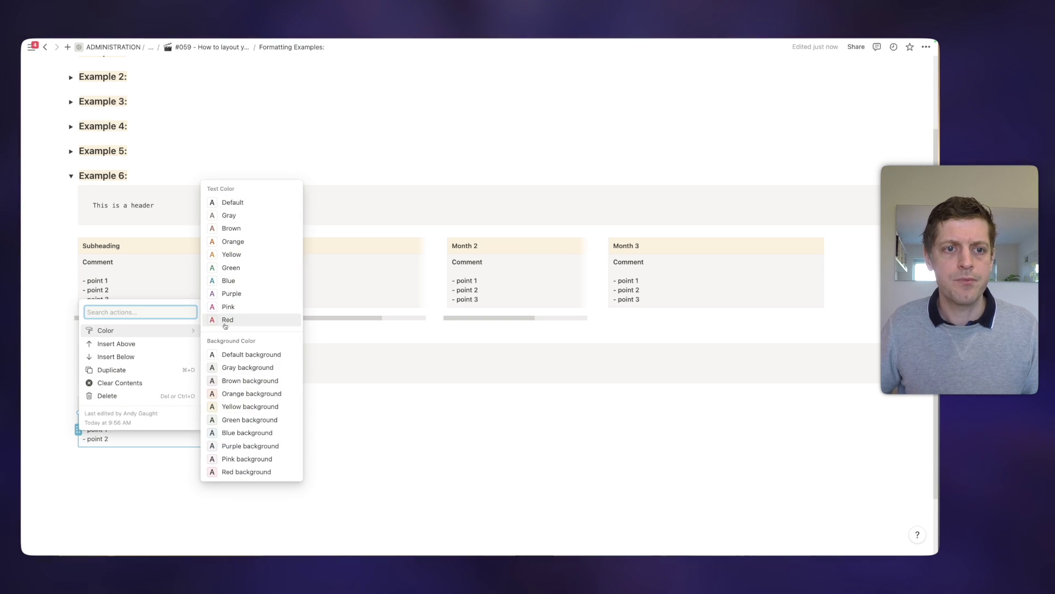
click(238, 433)
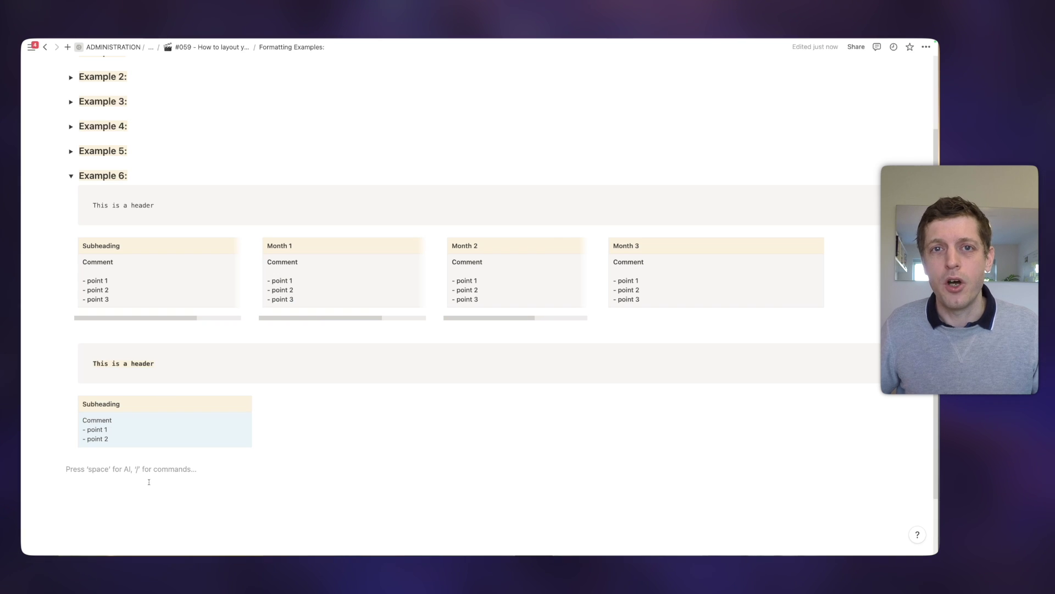
scroll(165, 236, up, 1)
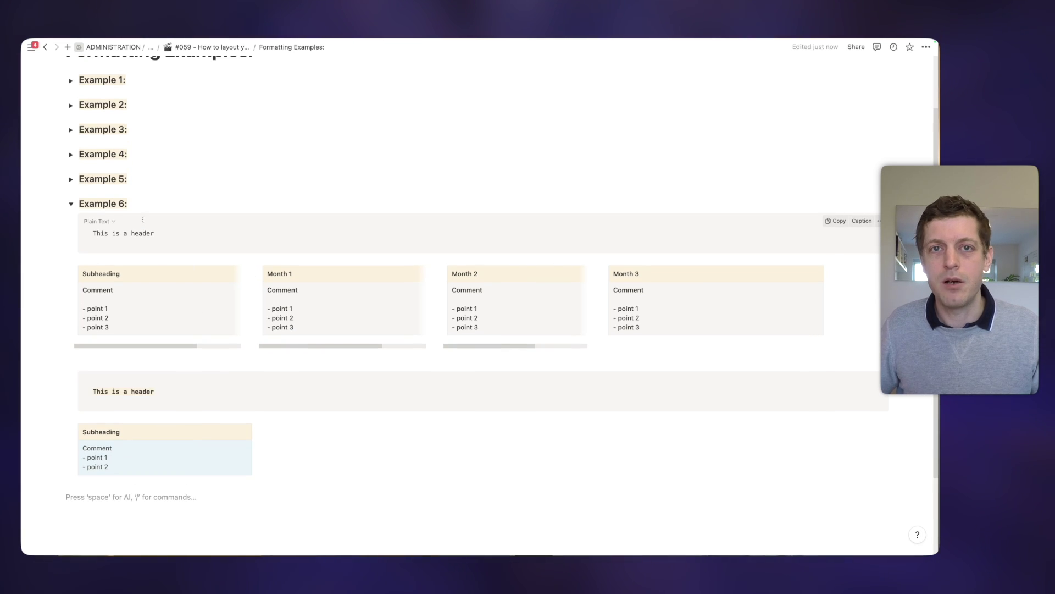